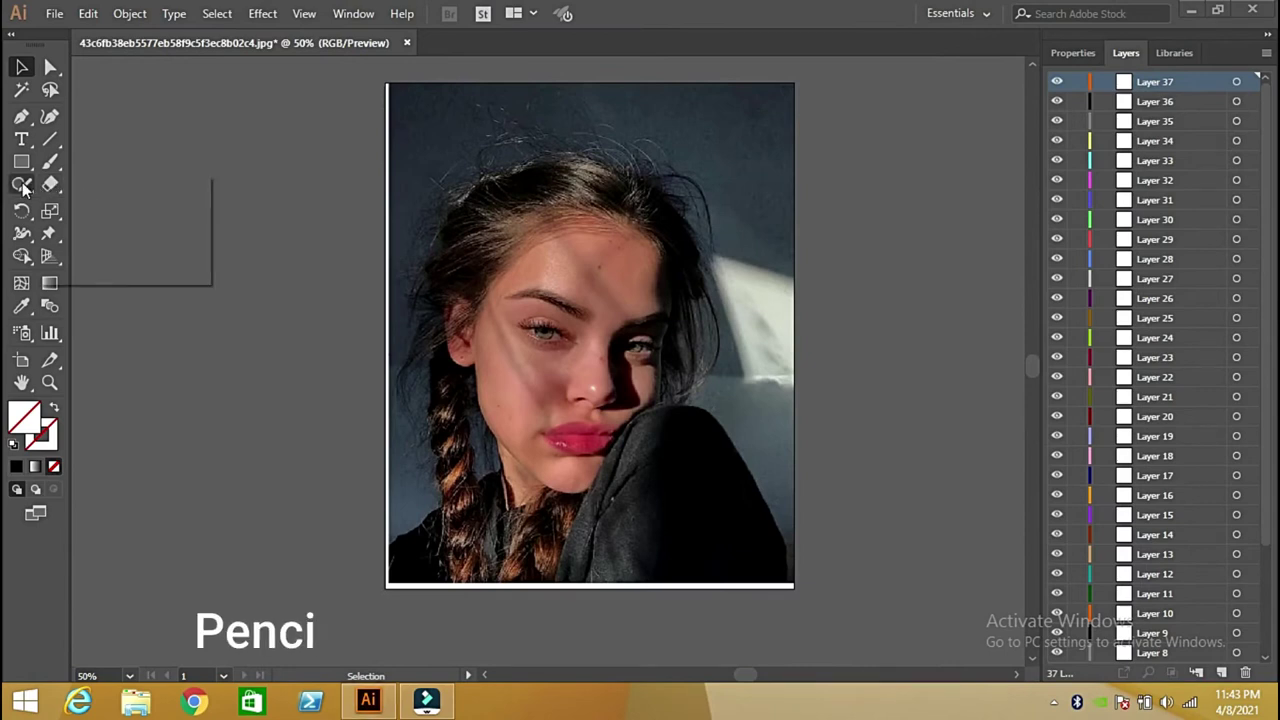
At 100% zoom, draw pencil hair strands along the left hairline of the forehead
left_click_drag(24, 188, 47, 204)
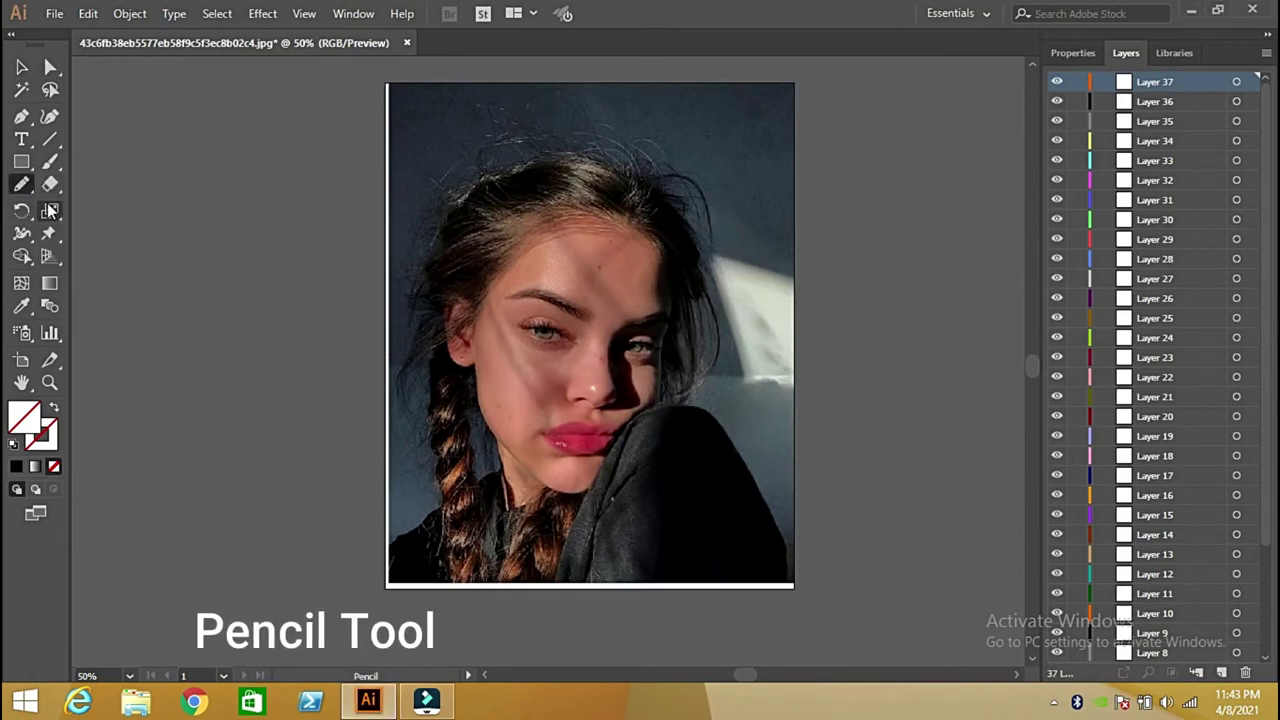
left_click(129, 676)
left_click(170, 428)
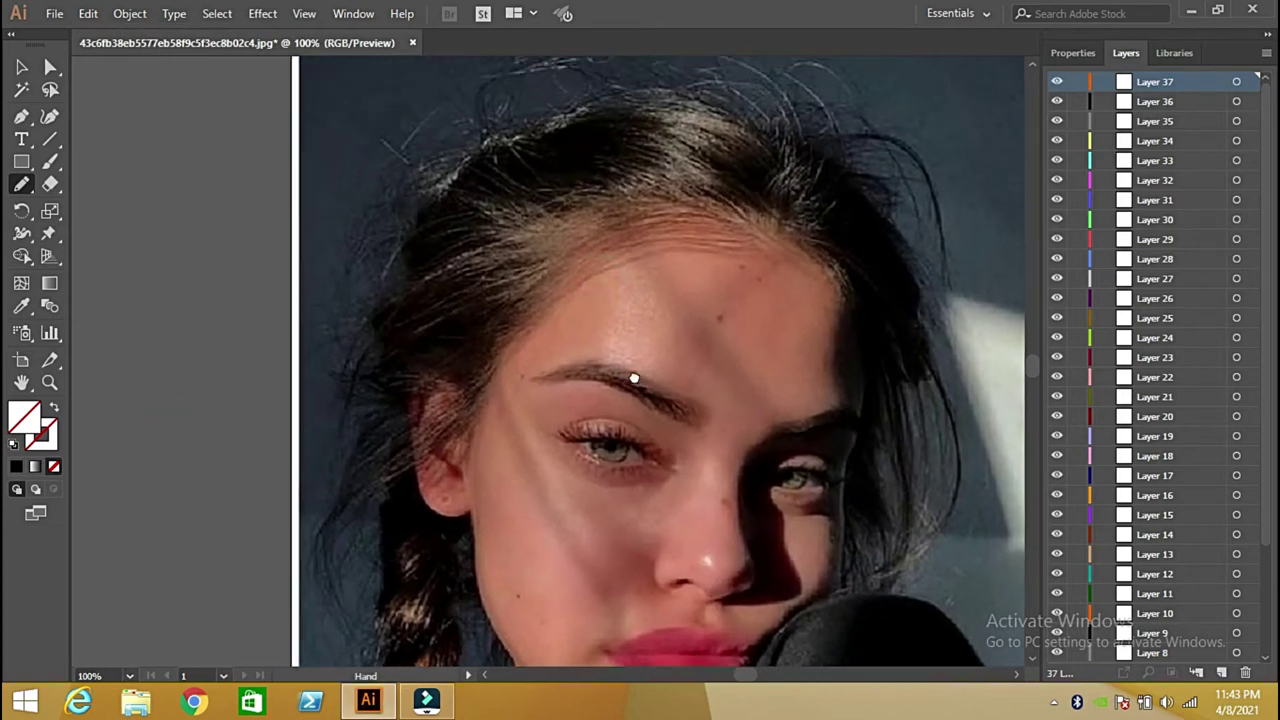
left_click_drag(570, 230, 660, 410)
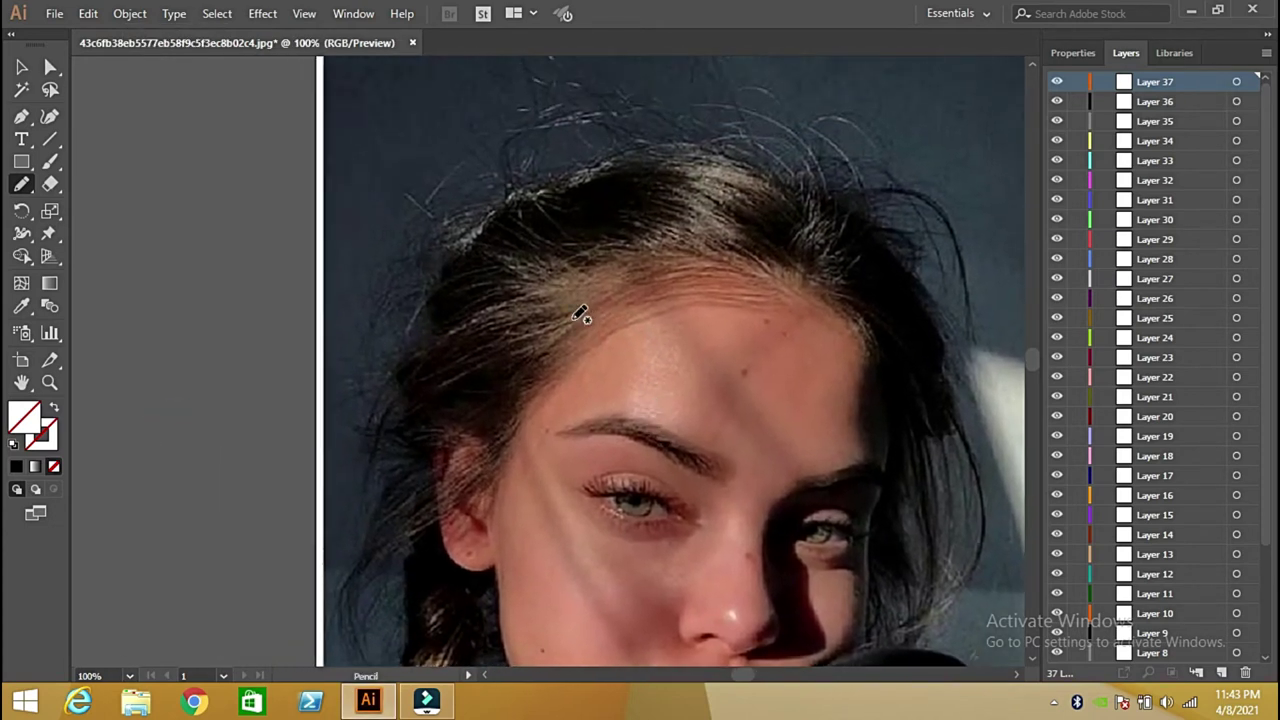
mouse_move(580, 312)
left_mouse_down()
mouse_move(566, 337)
mouse_move(529, 351)
mouse_move(516, 354)
mouse_move(513, 334)
left_mouse_up()
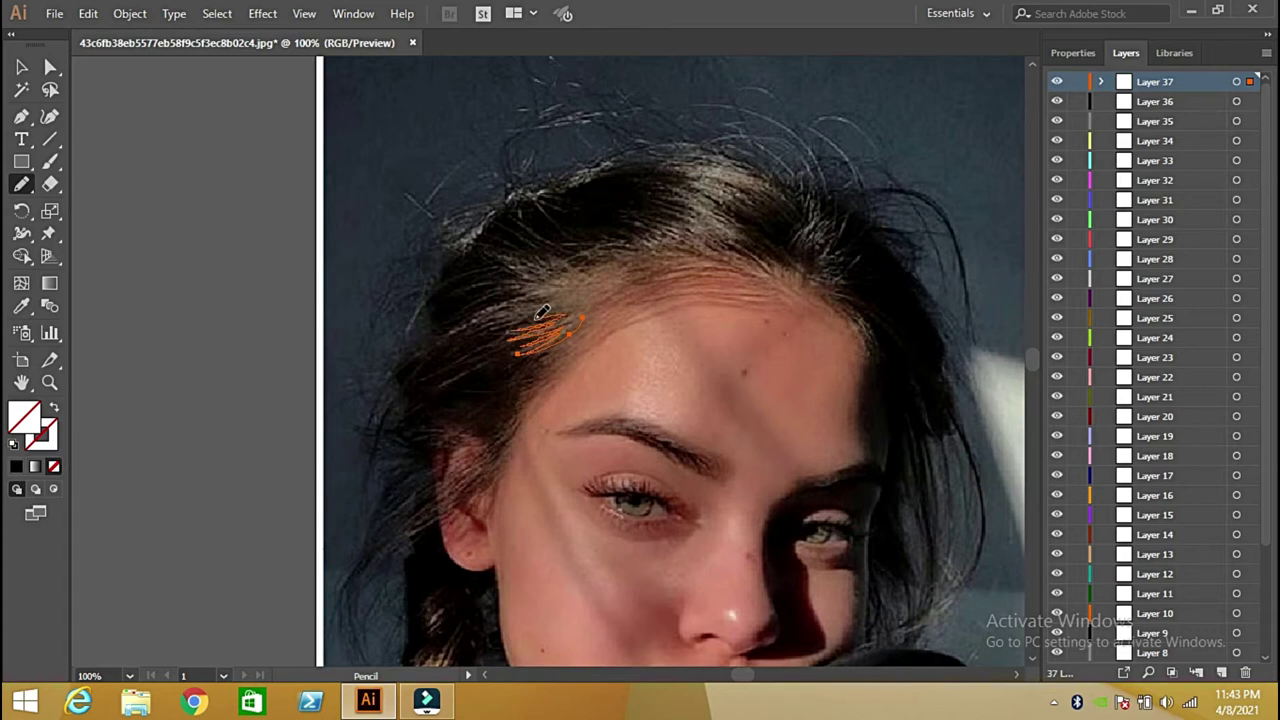
left_click_drag(531, 308, 468, 318)
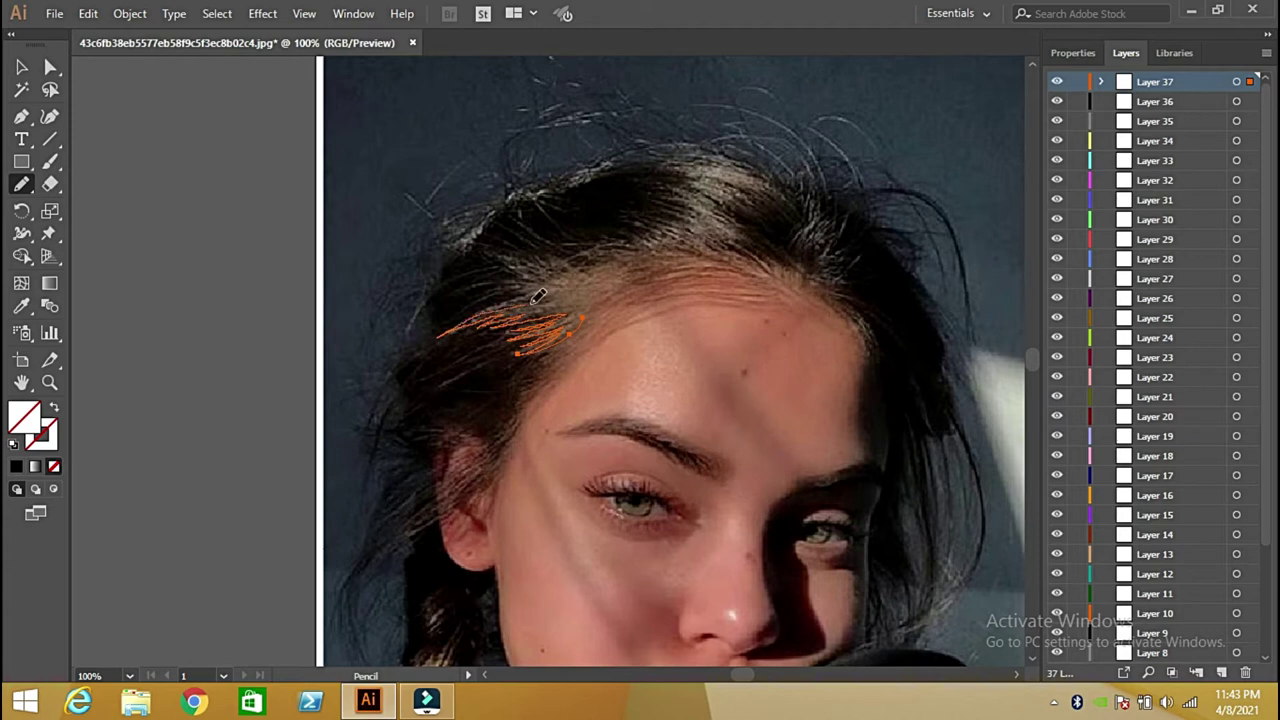
left_click_drag(548, 290, 458, 296)
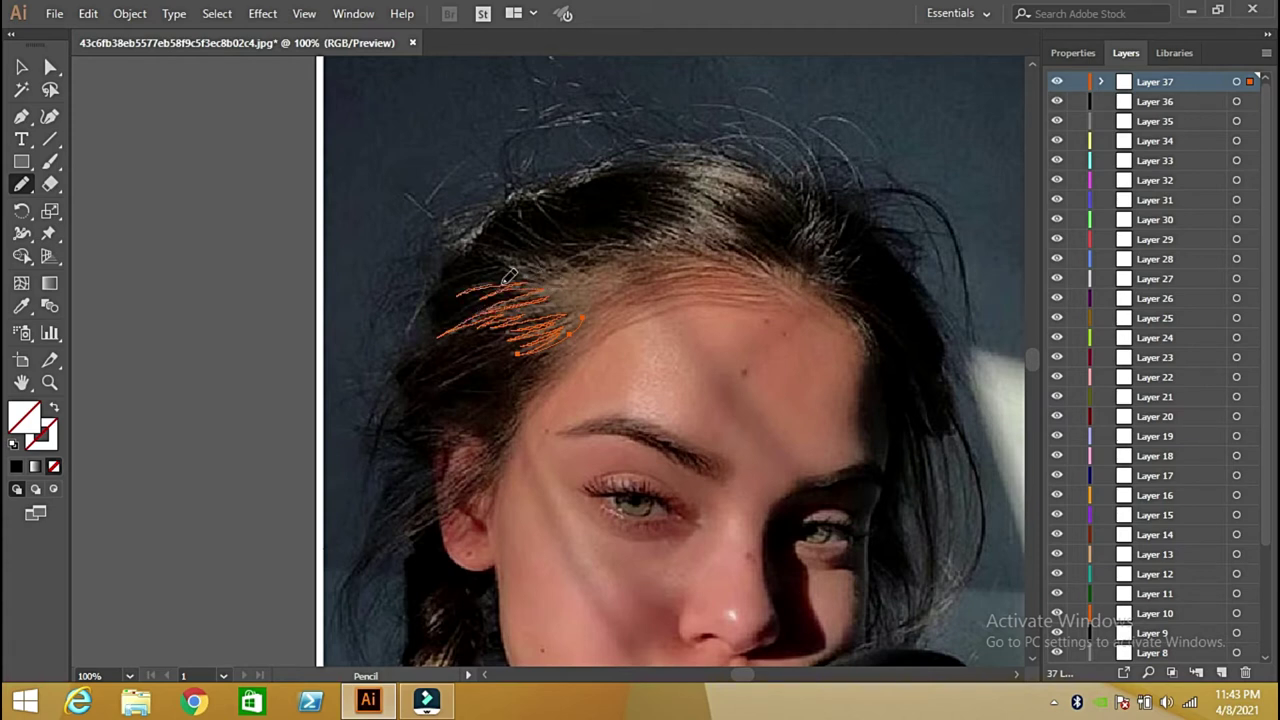
mouse_move(545, 278)
left_mouse_down()
mouse_move(496, 261)
mouse_move(489, 243)
mouse_move(596, 263)
left_mouse_up()
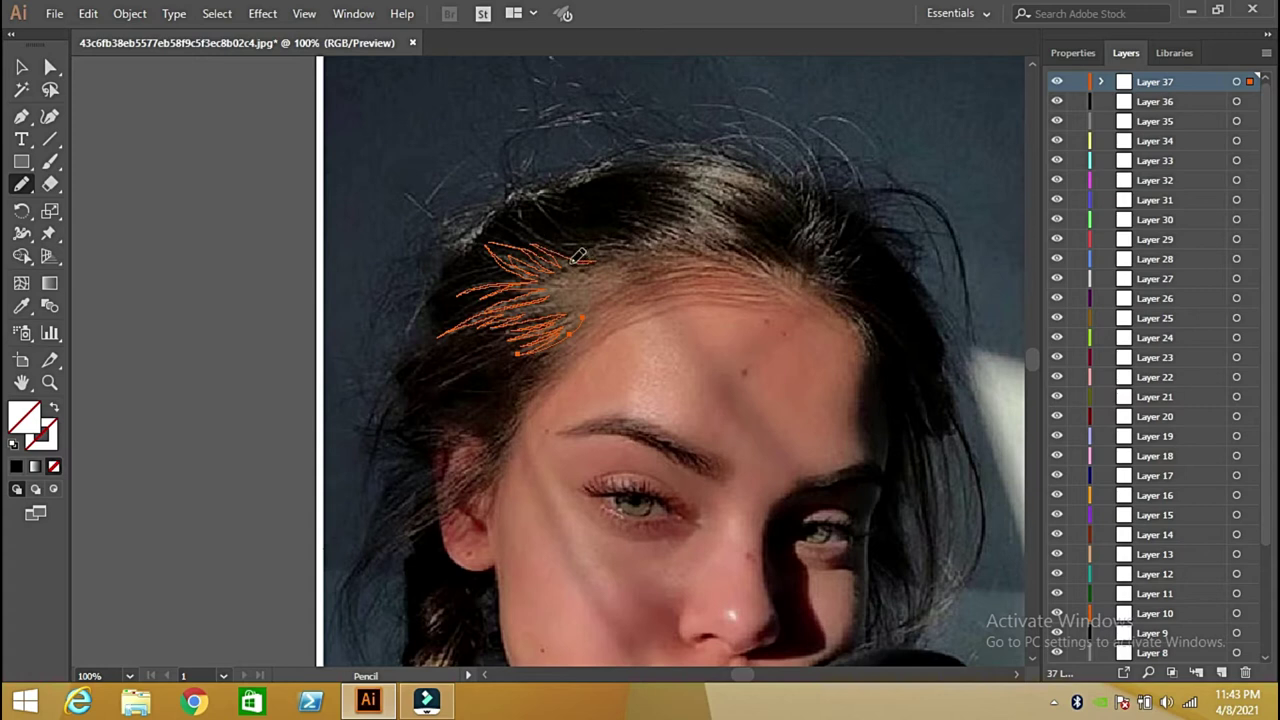
left_click_drag(607, 261, 657, 259)
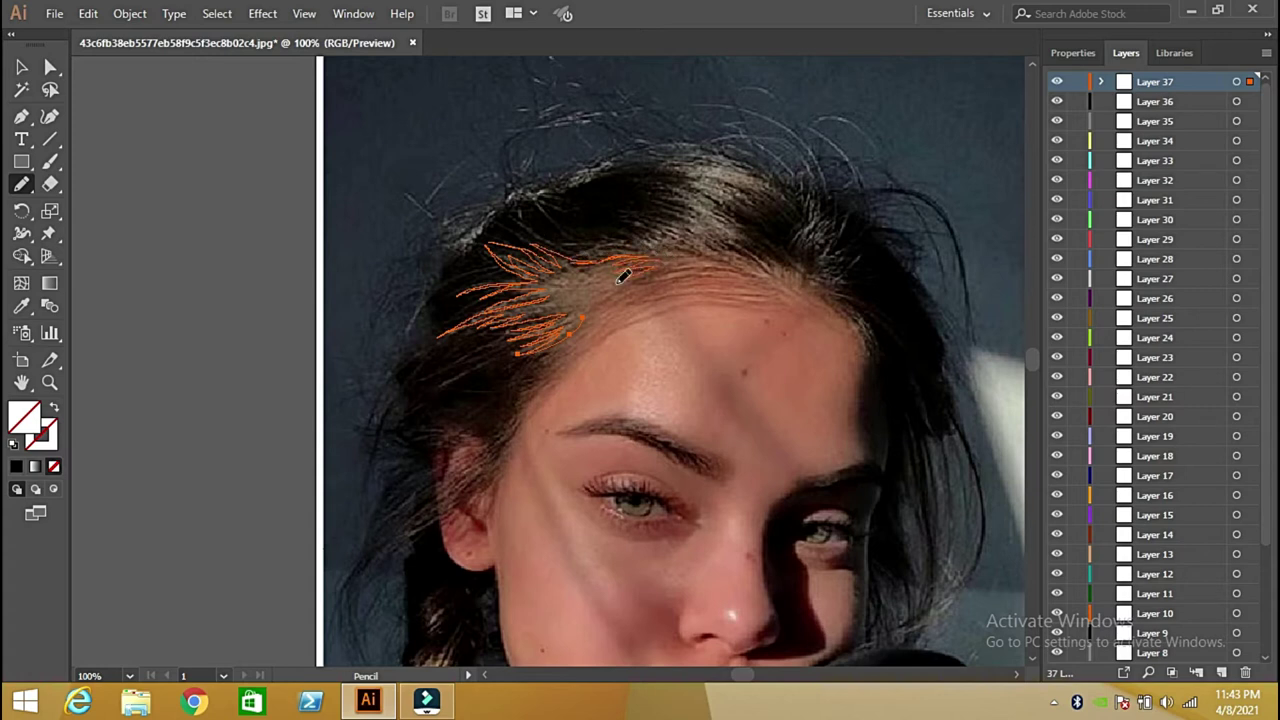
Fill all the strands with light brown sampled from the photo's hair, then deselect
key("ctrl+a")
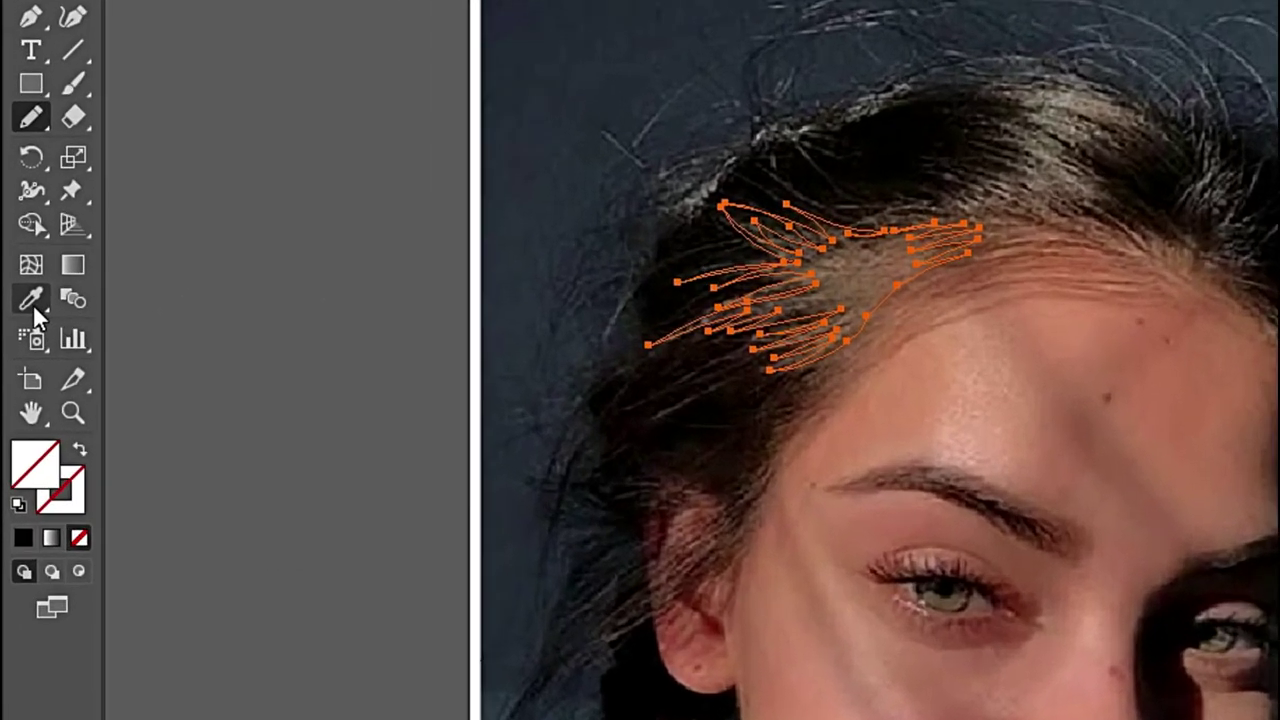
left_click(21, 306)
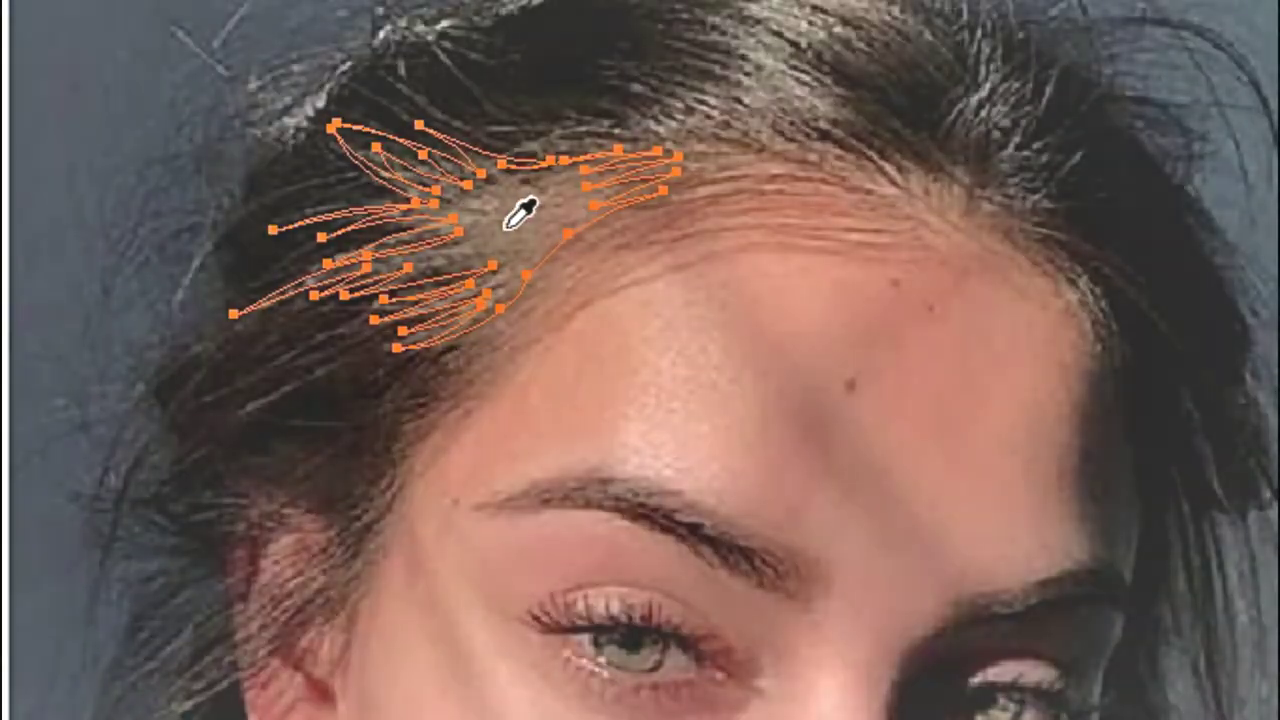
left_click(1032, 236)
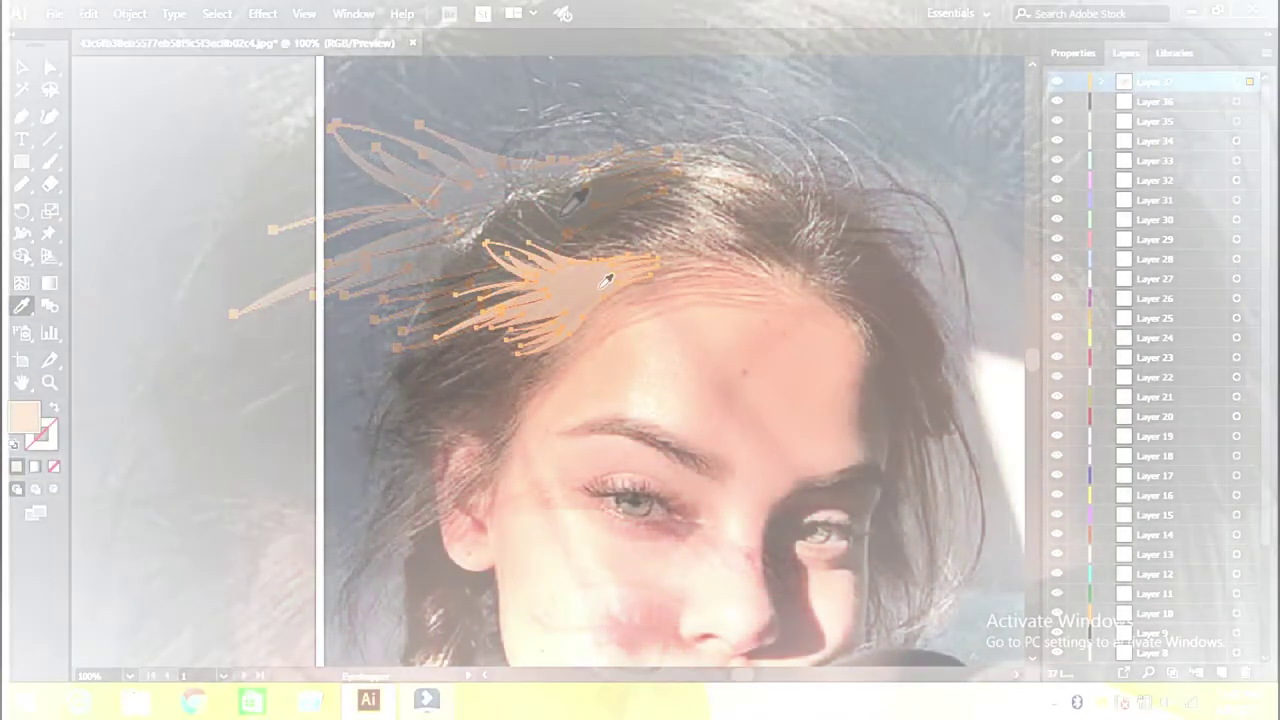
left_click(21, 66)
left_click(222, 153)
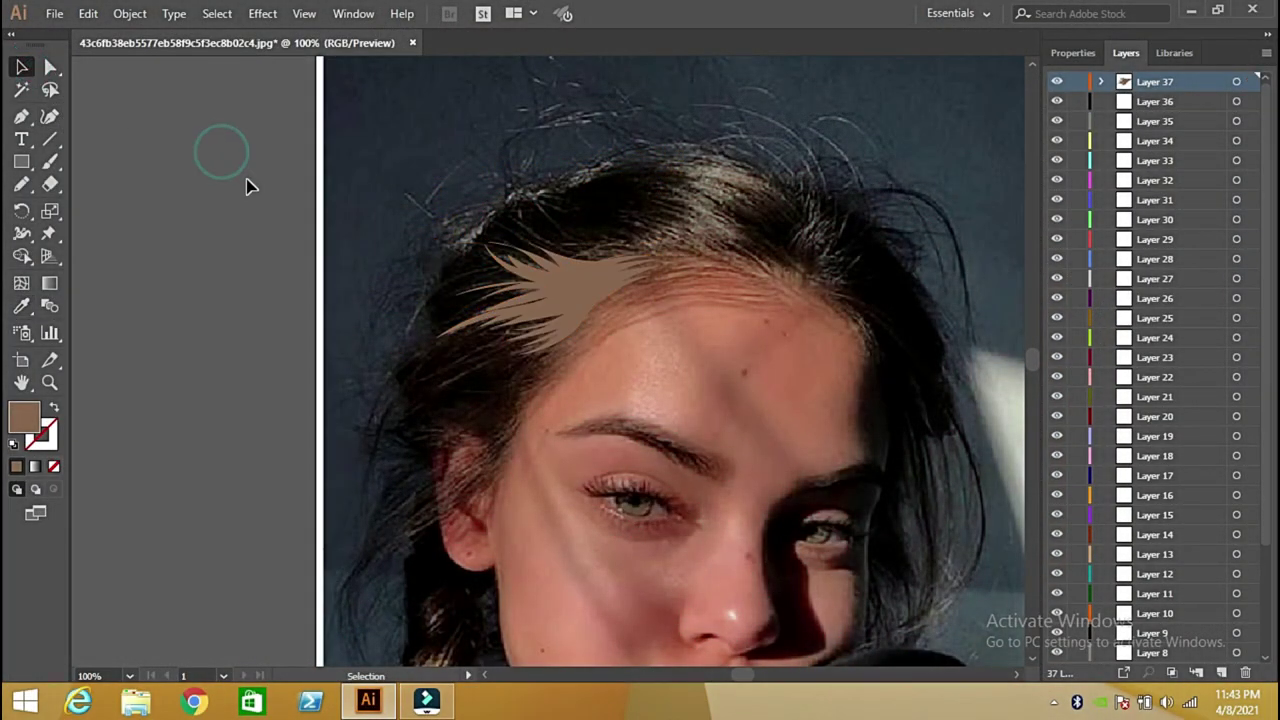
left_click(21, 184)
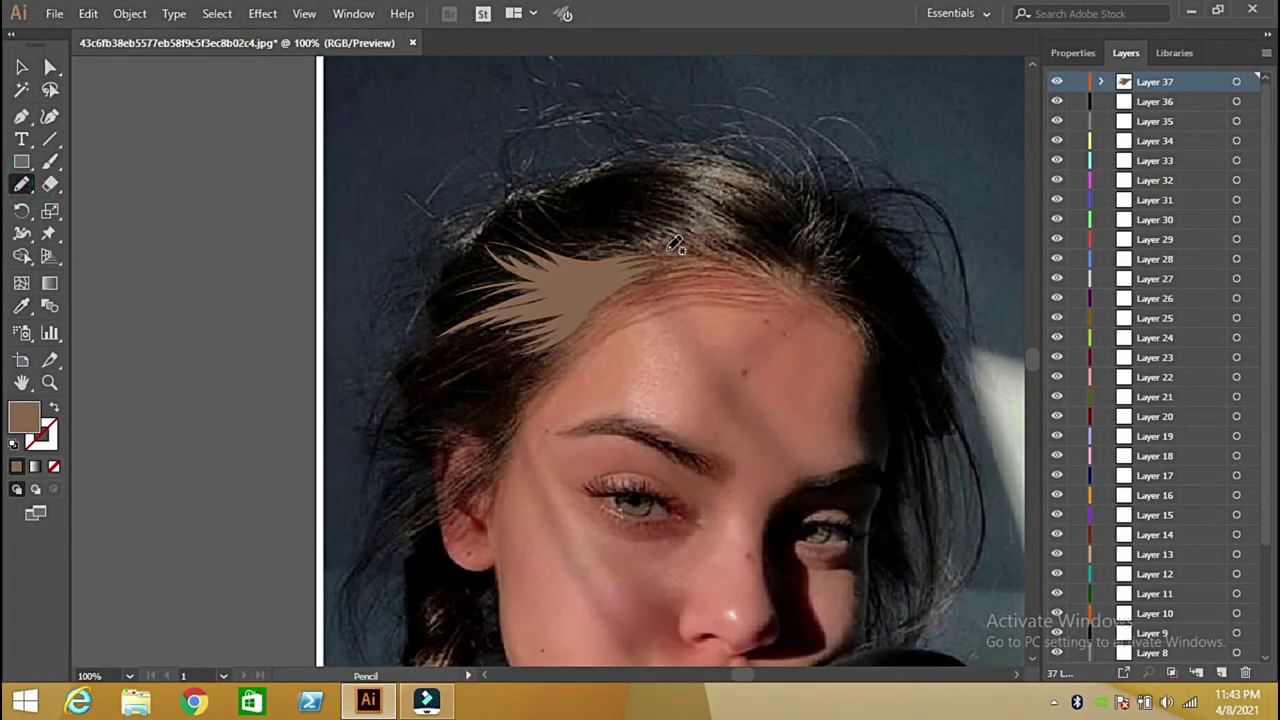
Draw strands along the top hairline and fill them with a colour sampled from the hair
mouse_move(656, 252)
left_mouse_down()
mouse_move(680, 236)
mouse_move(670, 230)
mouse_move(704, 224)
mouse_move(662, 216)
mouse_move(670, 184)
mouse_move(730, 206)
mouse_move(712, 194)
mouse_move(757, 254)
left_mouse_up()
mouse_move(712, 218)
left_mouse_down()
mouse_move(740, 246)
mouse_move(738, 257)
mouse_move(712, 252)
left_mouse_up()
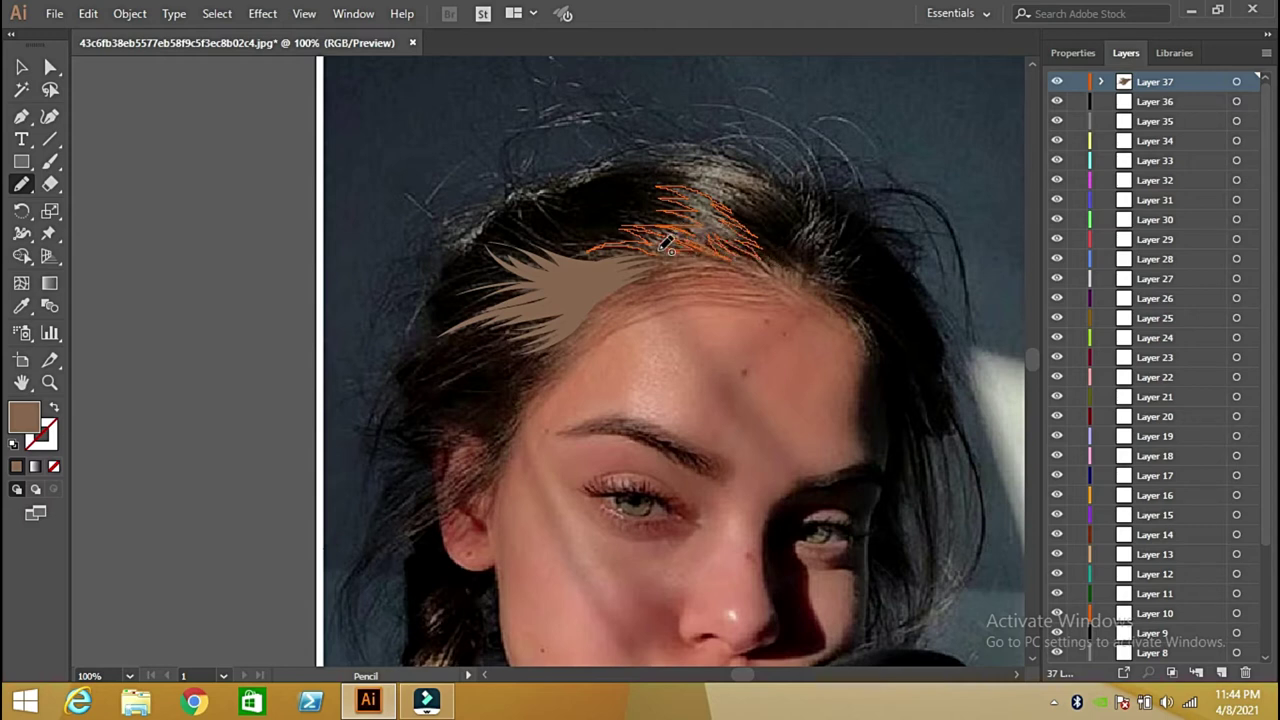
key("ctrl+a")
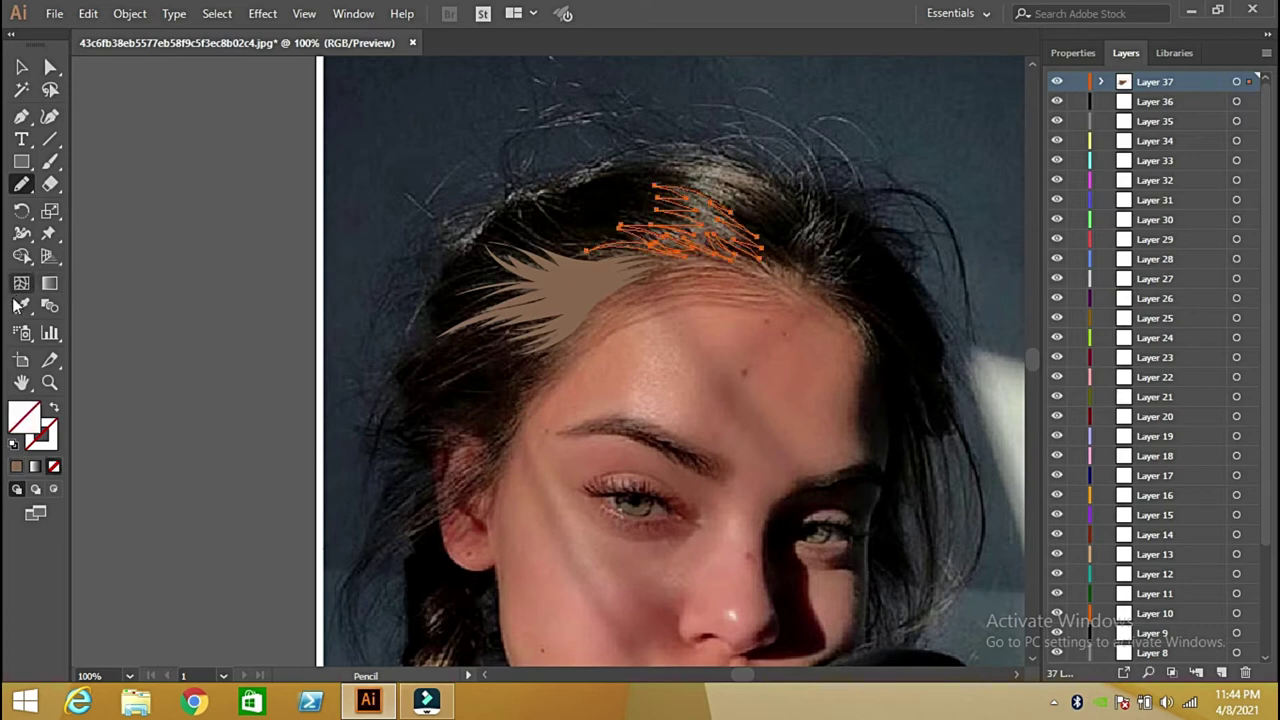
left_click(21, 306)
left_click(720, 216)
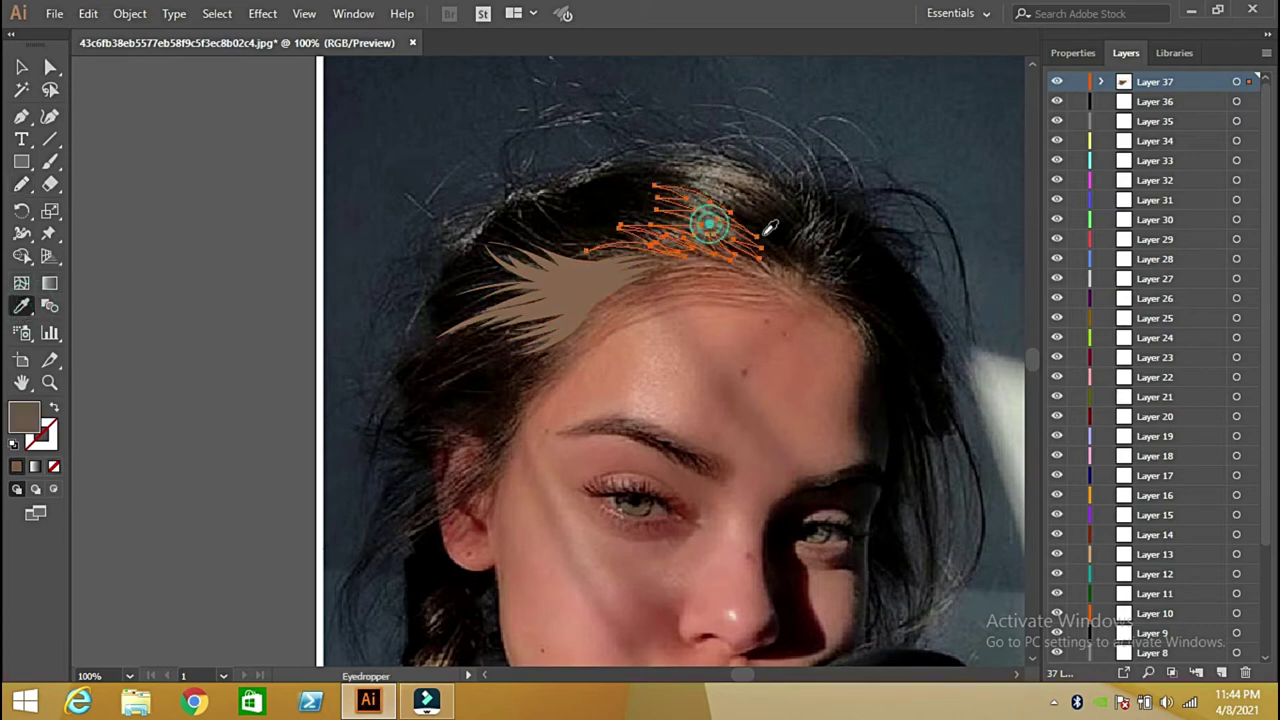
Change the new hair shape's fill to the lighter brown 877366
left_click(21, 67)
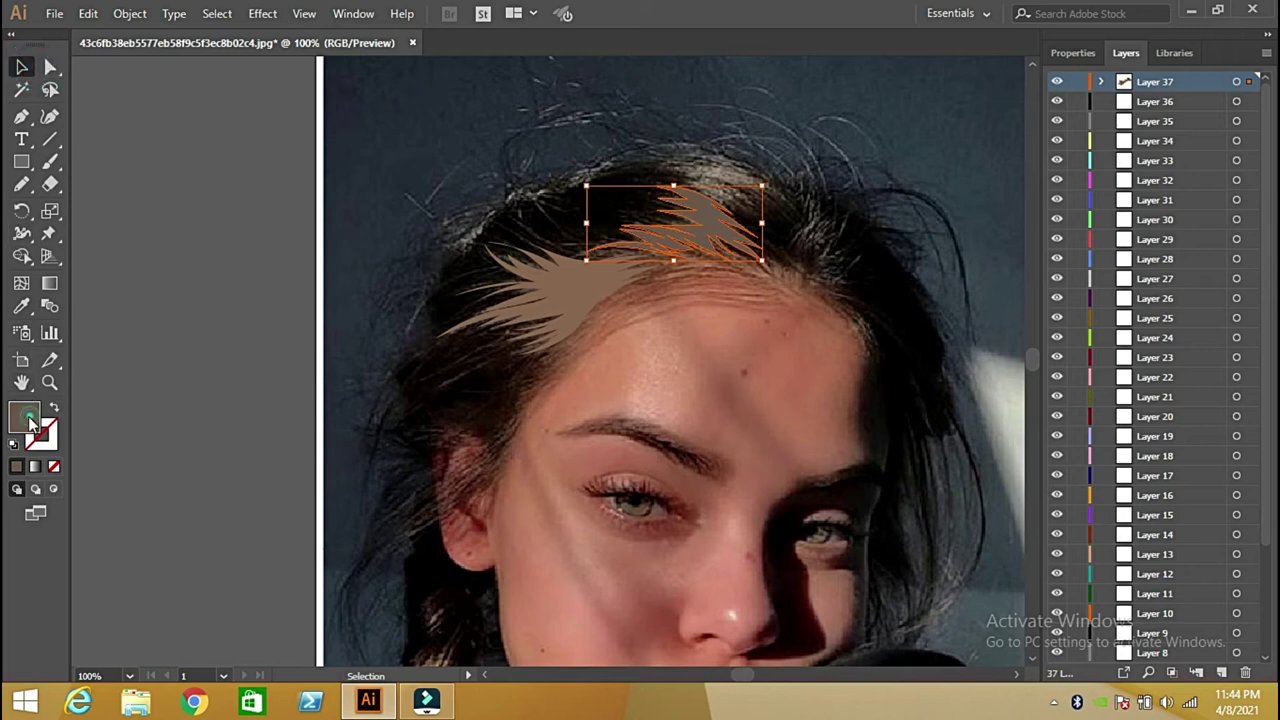
double_click(29, 419)
left_click(681, 282)
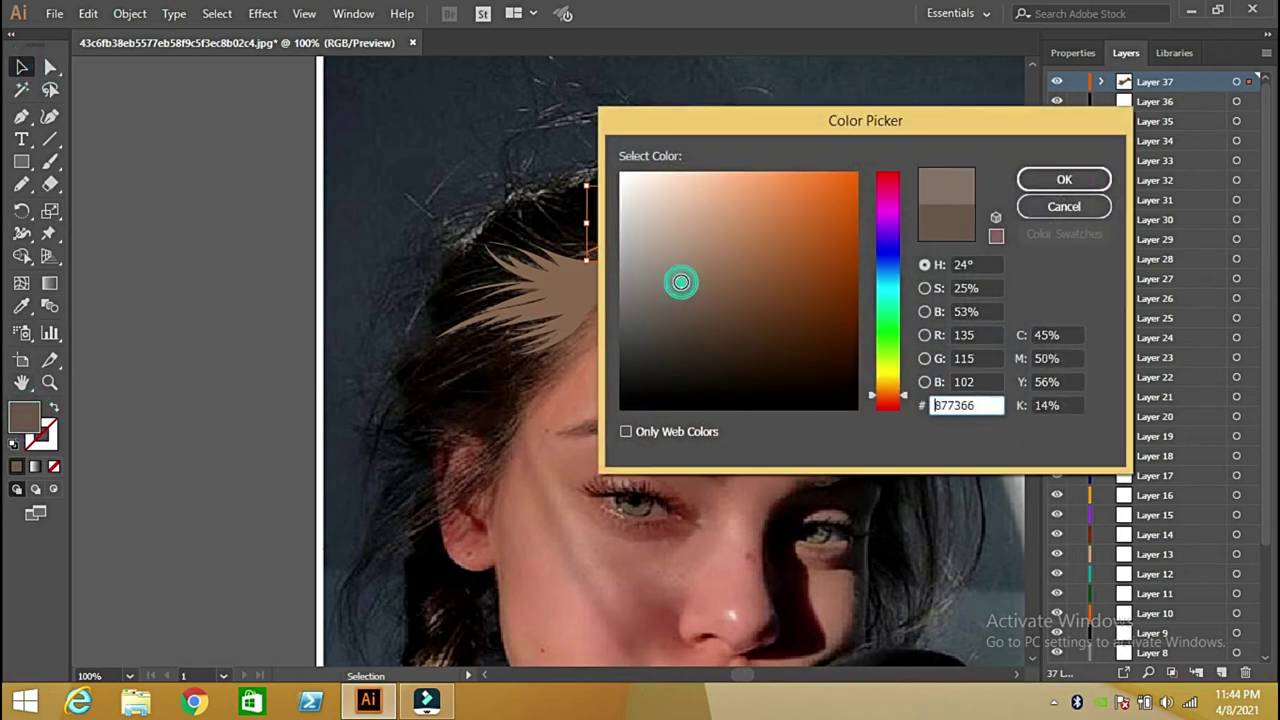
left_click(1064, 179)
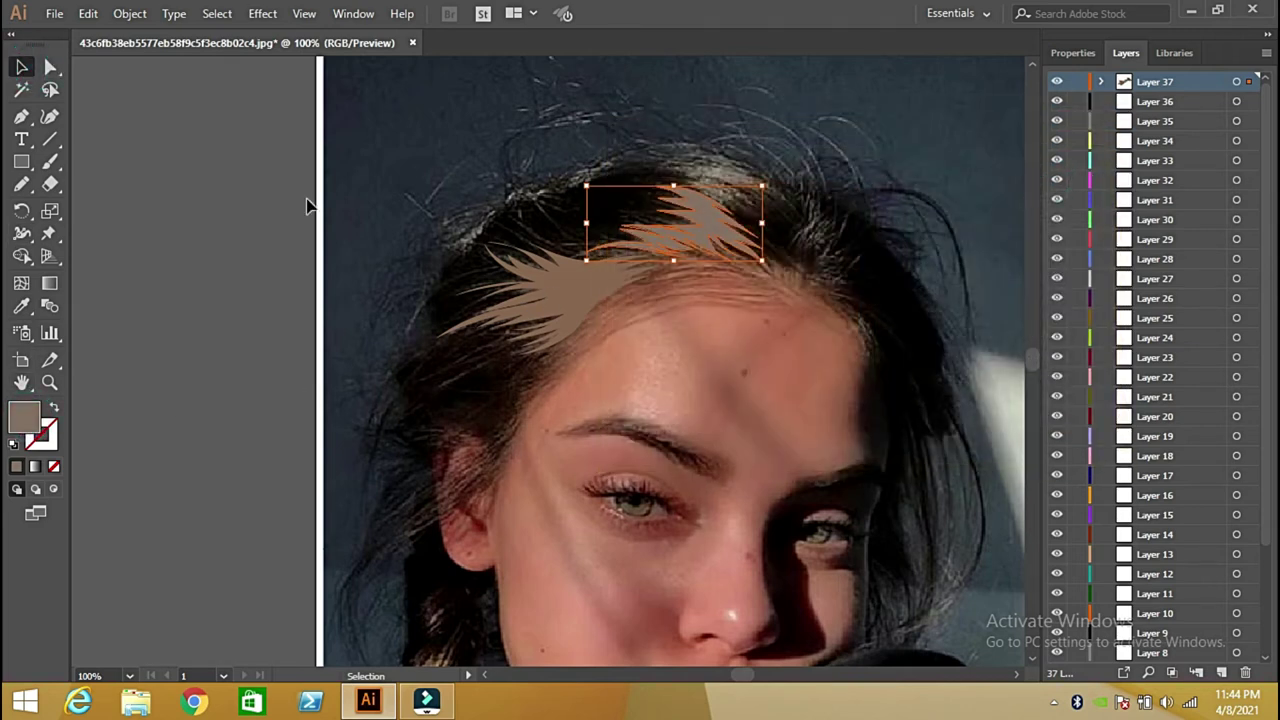
left_click(199, 172)
Draw a strand extending the top hair shape and fill it brown 877366
left_click(22, 184)
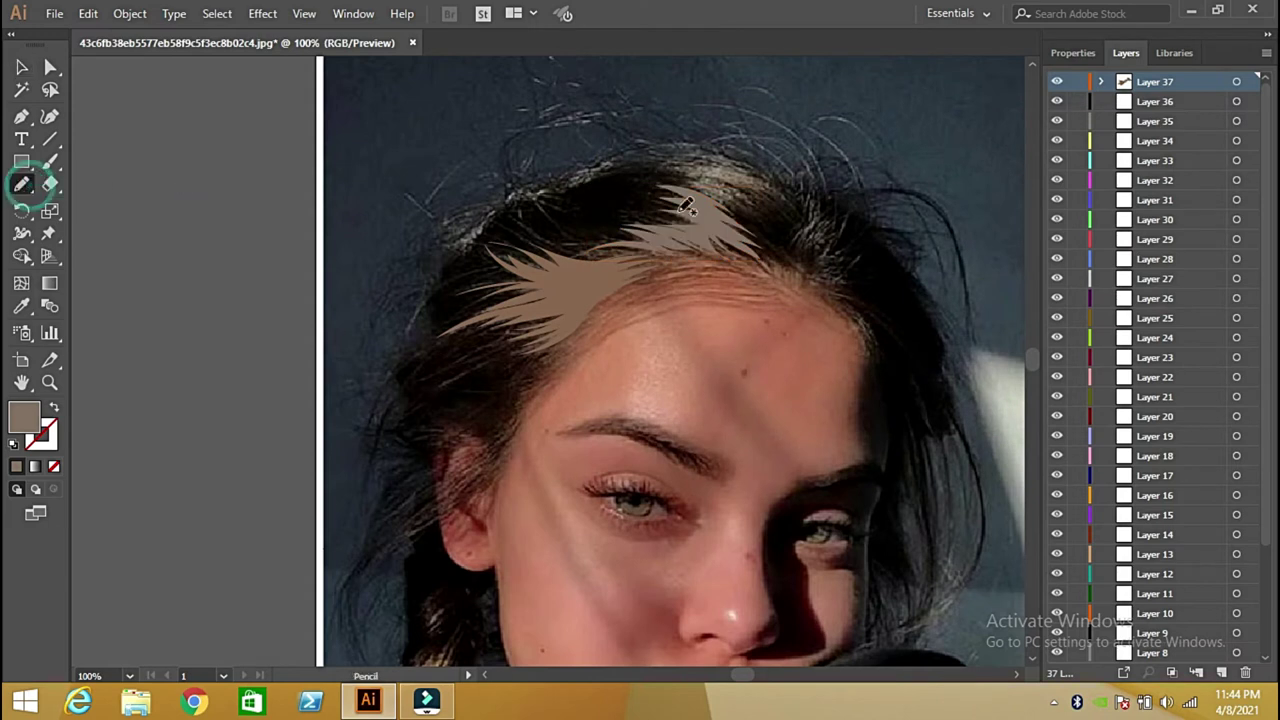
mouse_move(726, 200)
left_mouse_down()
mouse_move(659, 169)
mouse_move(788, 196)
mouse_move(733, 191)
mouse_move(756, 222)
left_mouse_up()
key("slash")
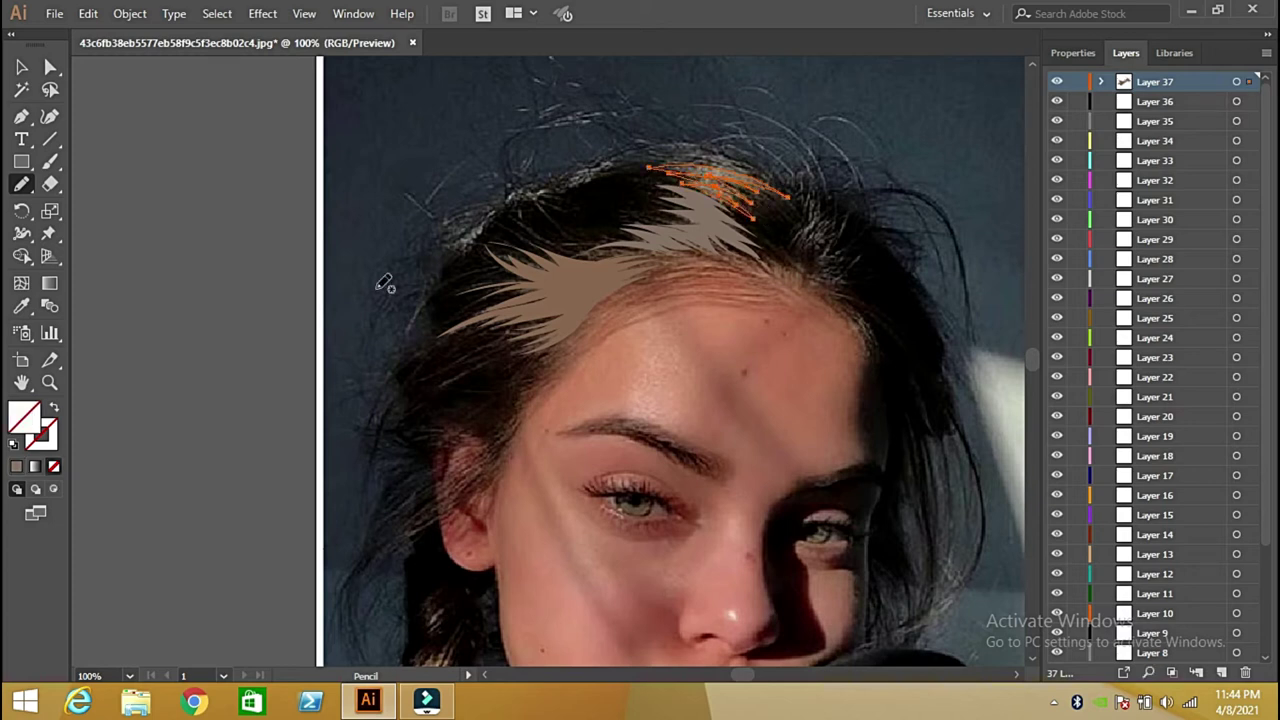
left_click(16, 467)
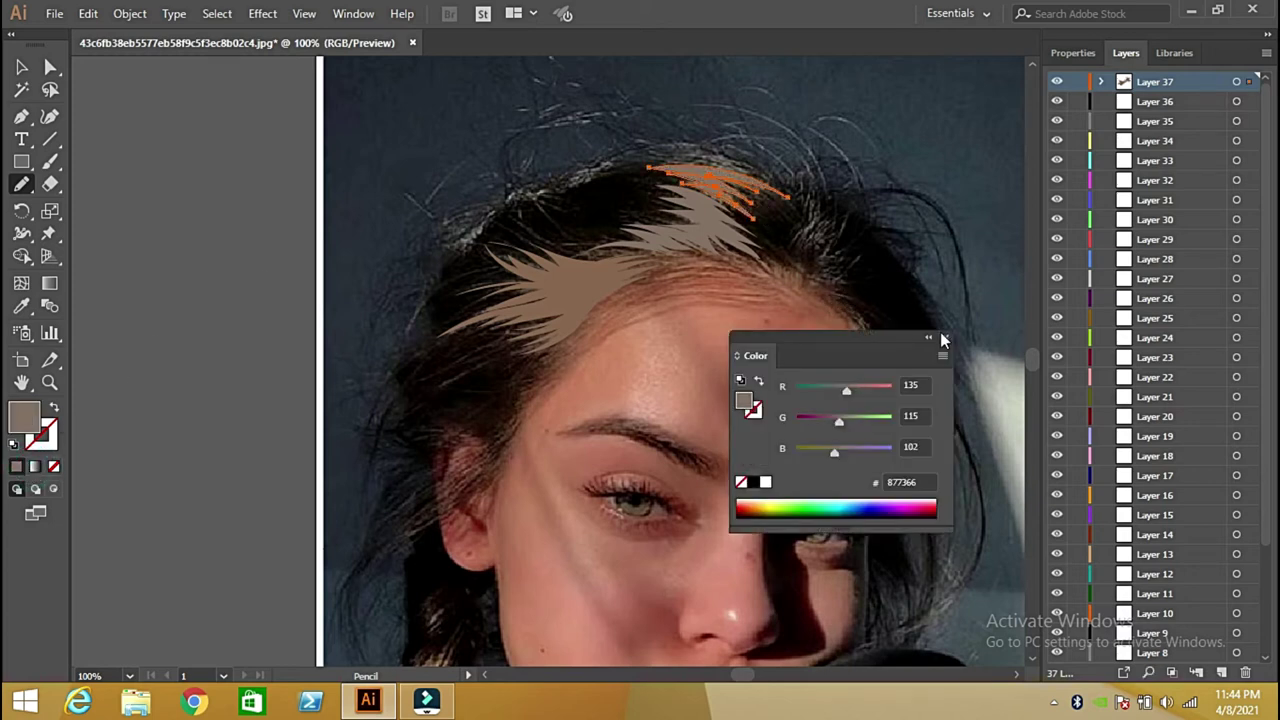
left_click(946, 339)
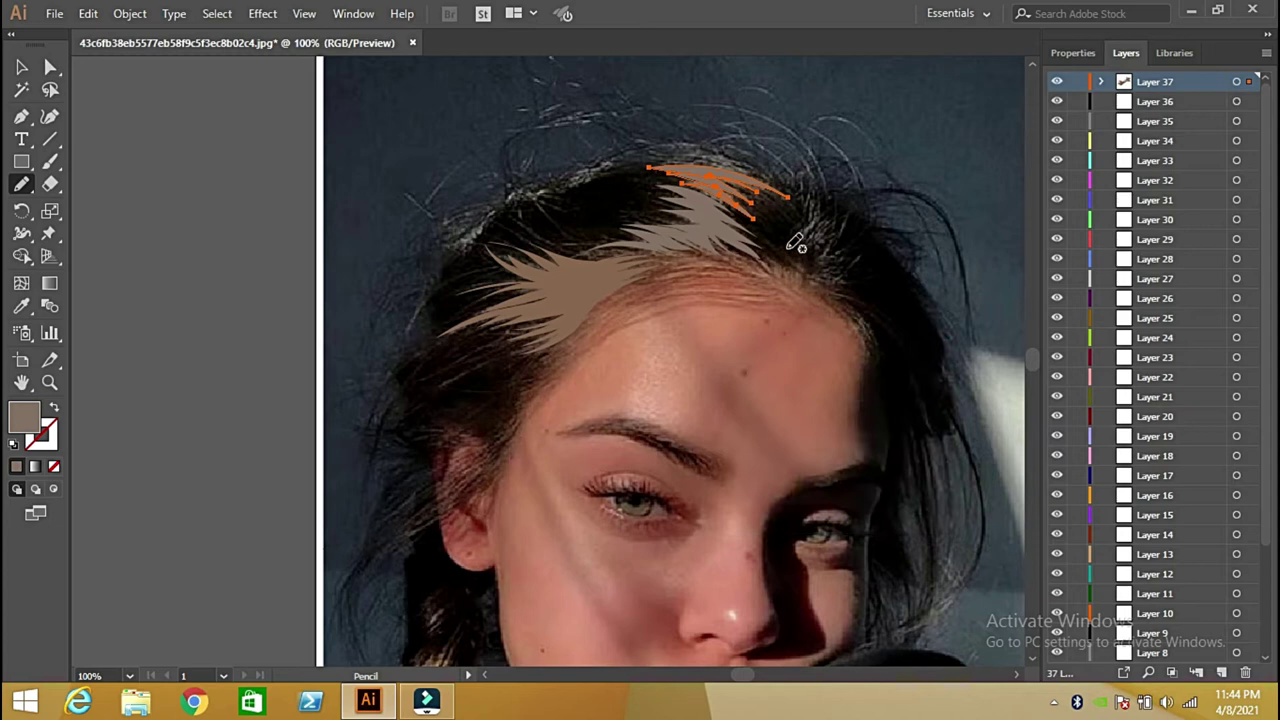
key("slash")
Draw several unfilled pencil strands at the right hairline
left_click_drag(802, 232, 811, 209)
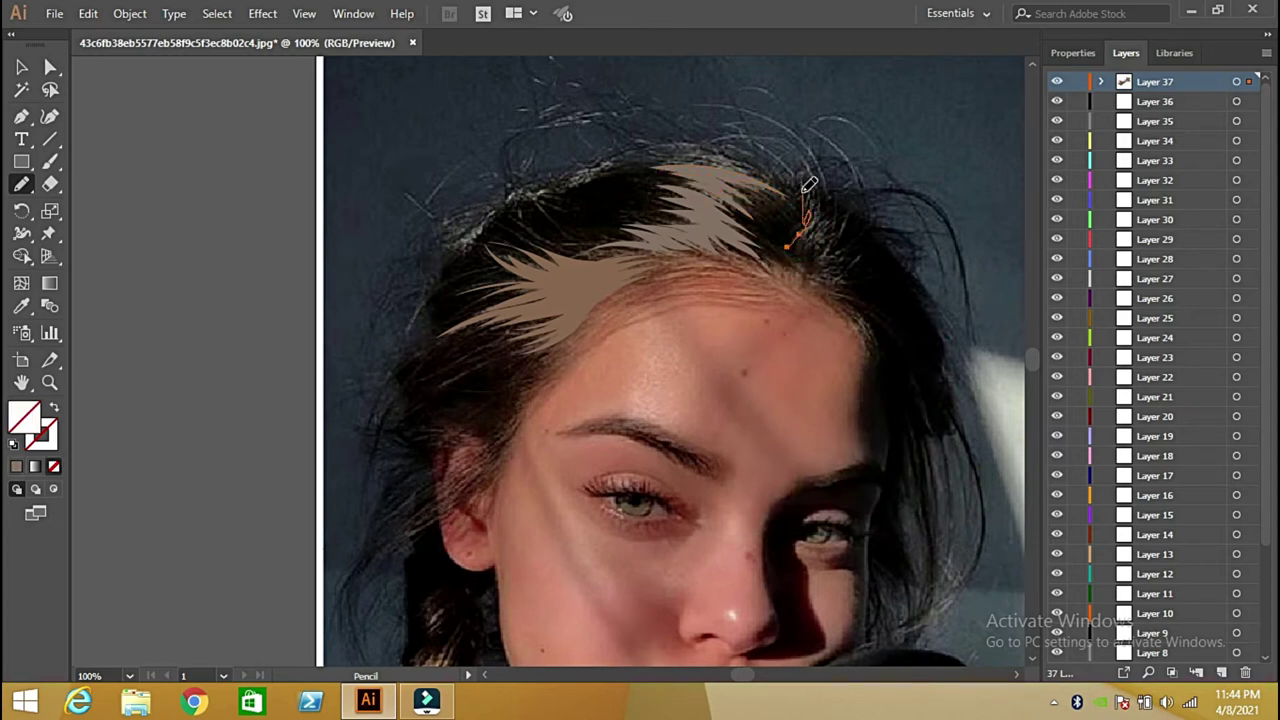
left_click_drag(813, 194, 816, 237)
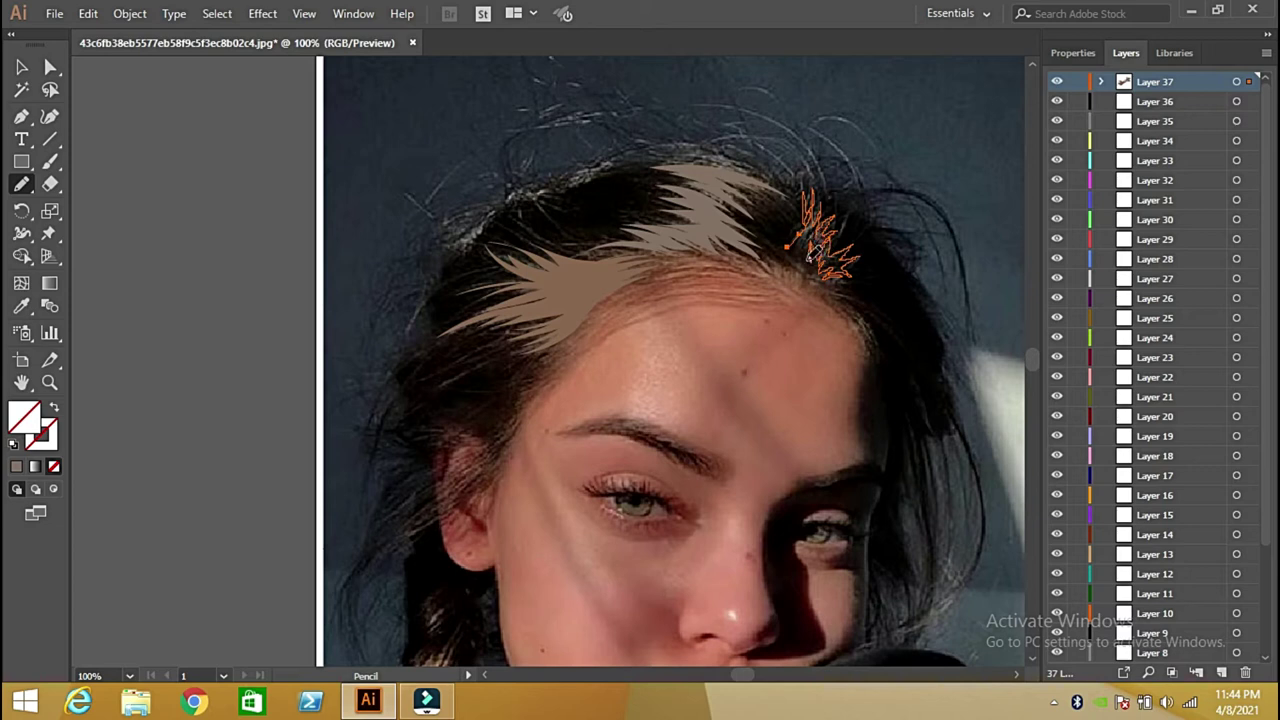
left_click_drag(803, 250, 786, 250)
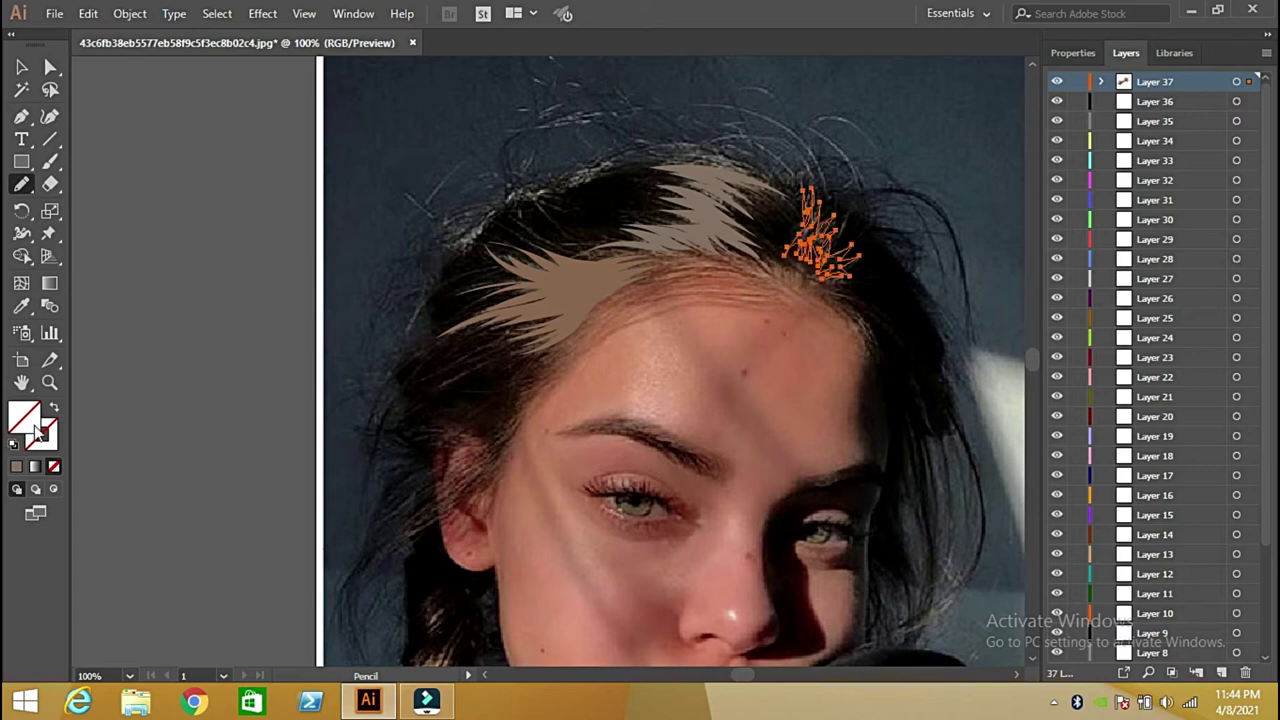
At 200% zoom, fill the right-hairline strands with sampled grey-brown
left_click(129, 676)
left_click(156, 384)
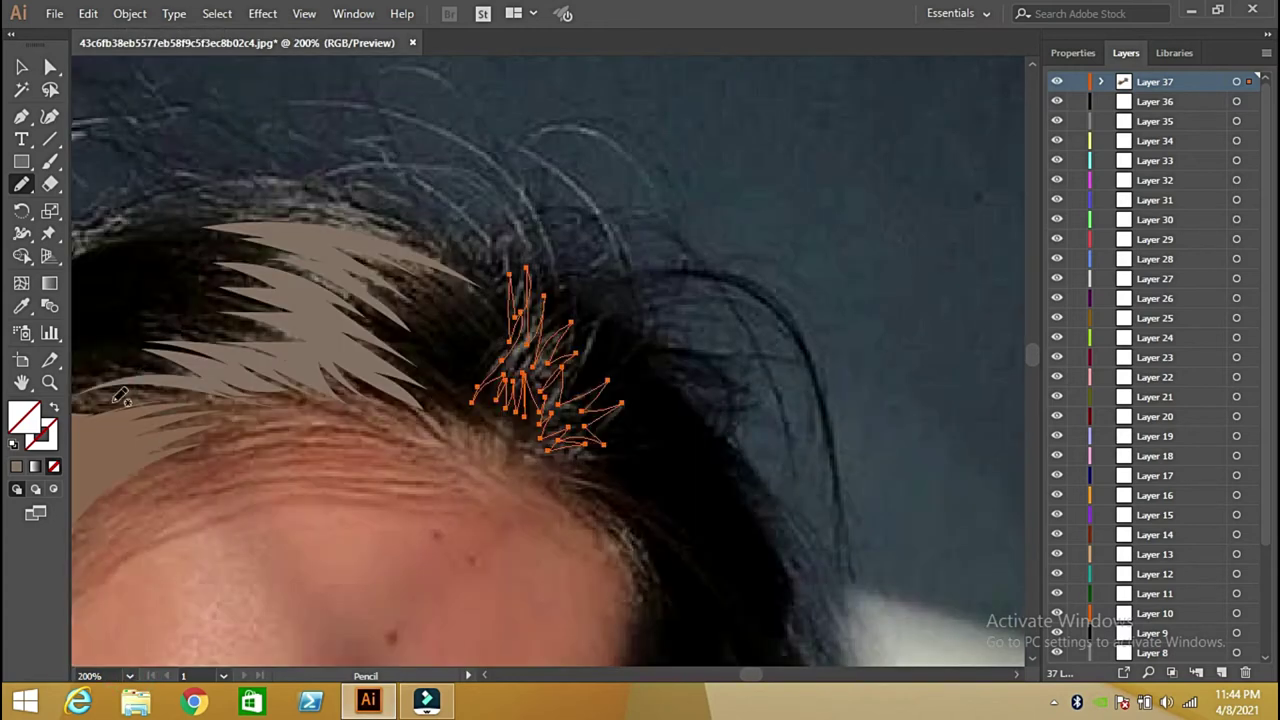
left_click(21, 306)
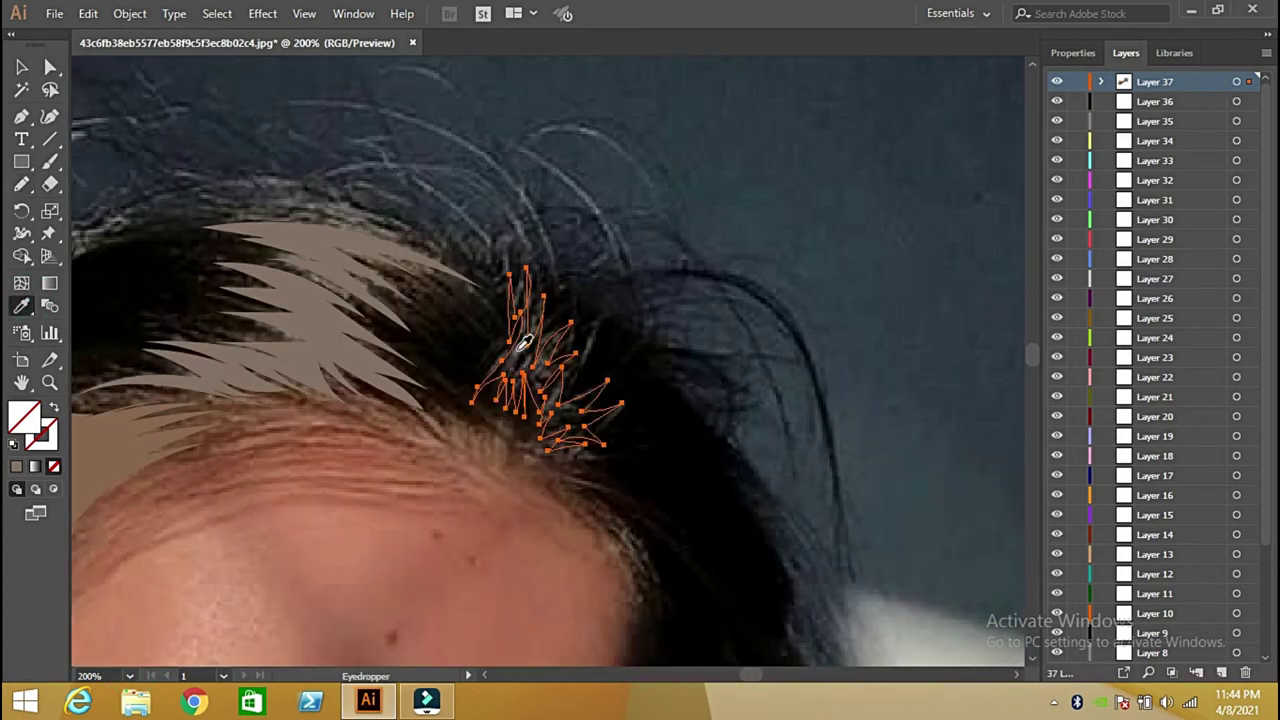
left_click(522, 342)
Recolour the upper- and lower-left hair shapes with the right strands' grey
left_click(21, 67)
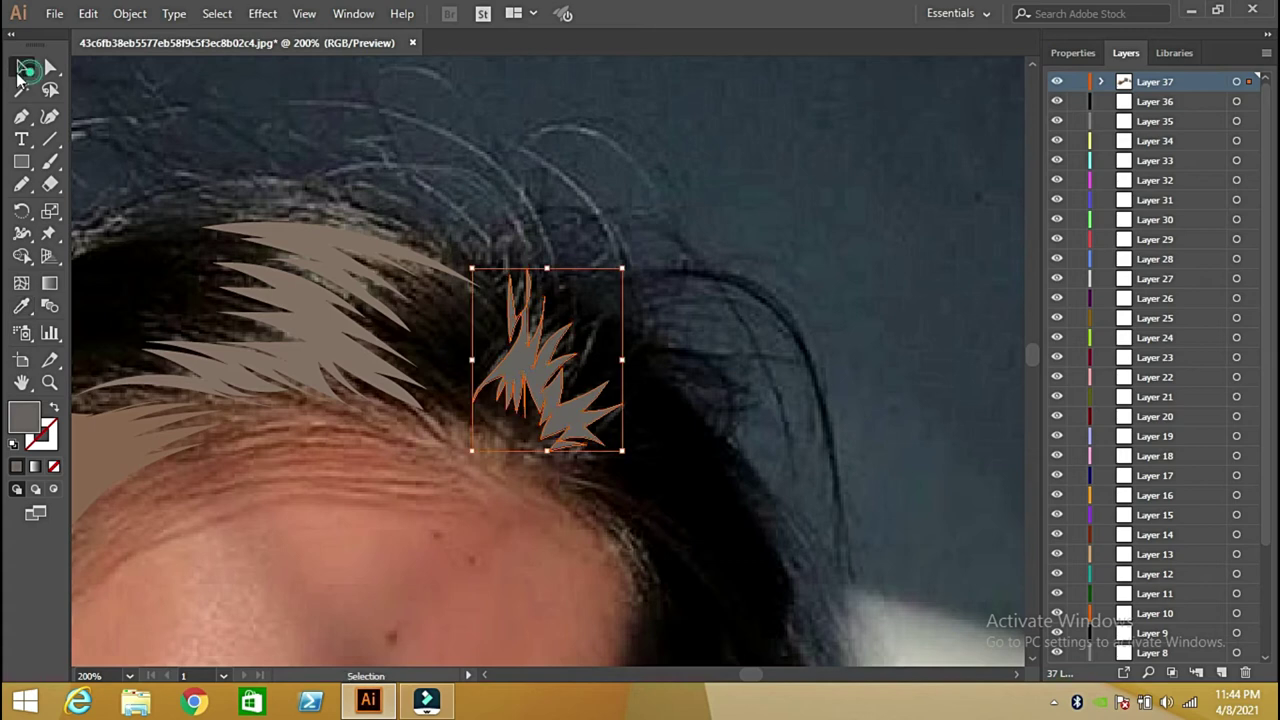
left_click(372, 278)
left_click(300, 345, "shift")
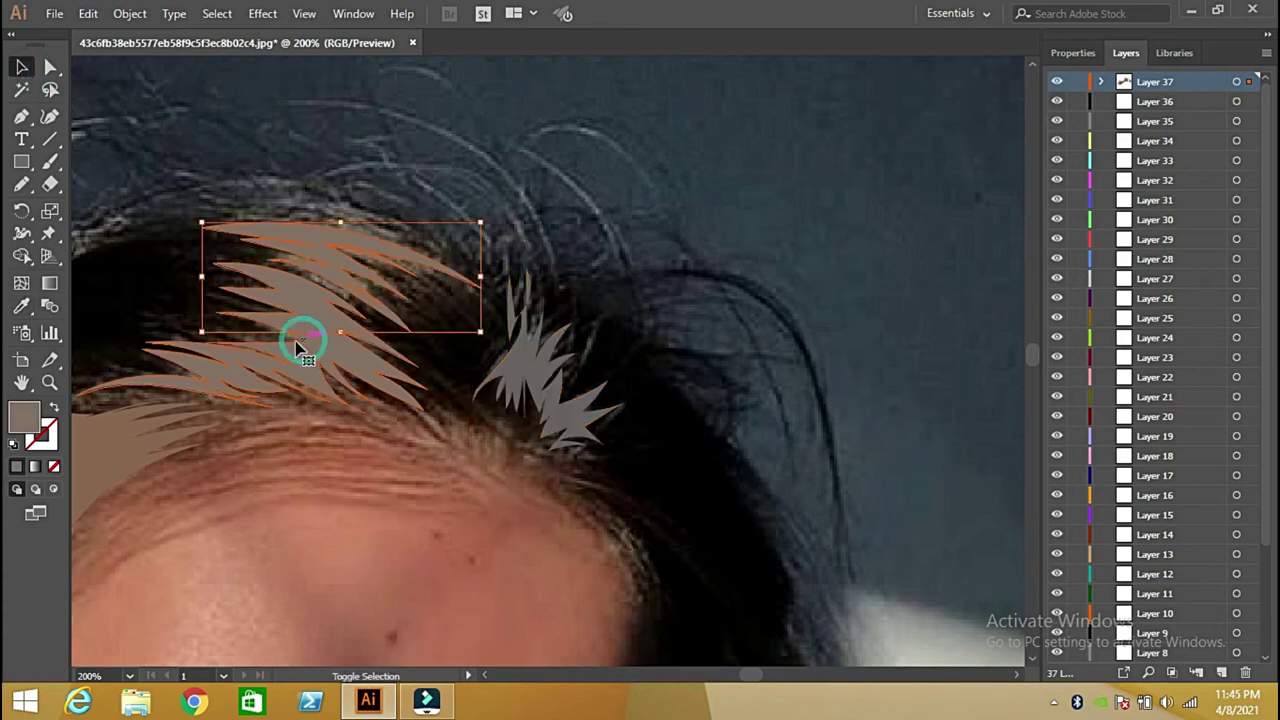
left_click(21, 306)
left_click(543, 377)
Deselect and trace a new pencil outline along the top of the hair
left_click(21, 67)
left_click(285, 110)
left_click(21, 184)
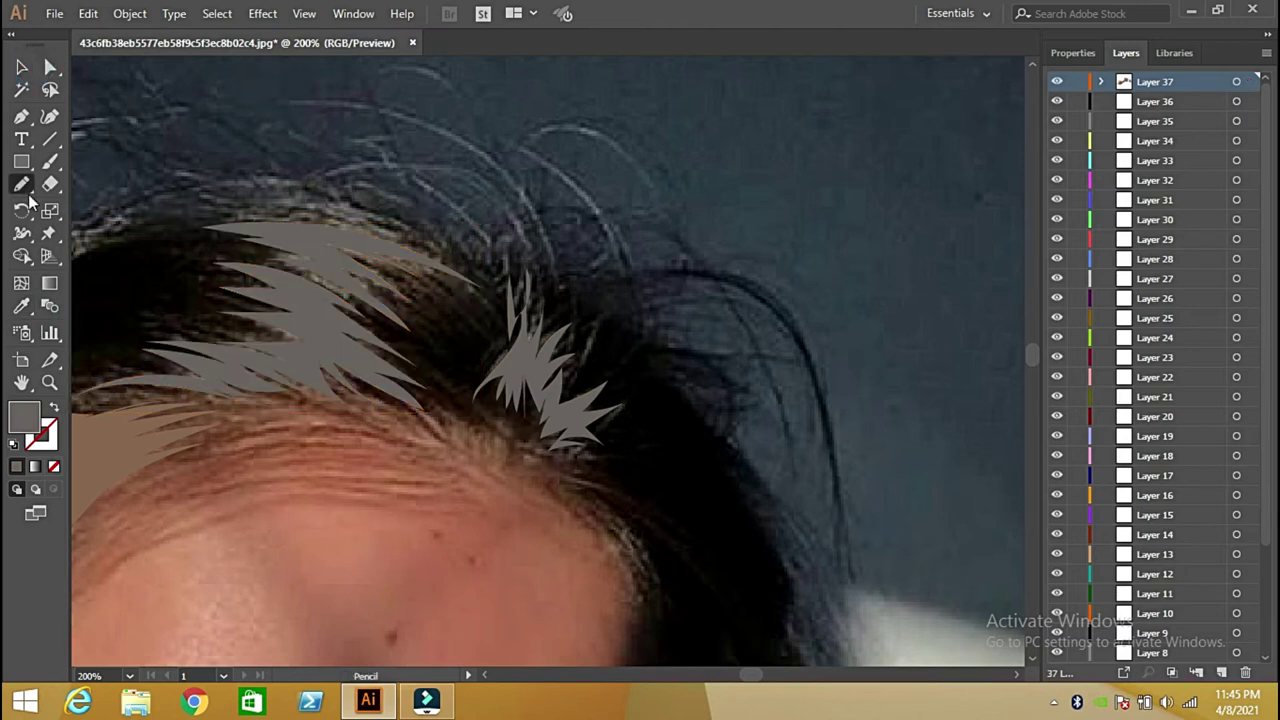
mouse_move(400, 250)
left_mouse_down()
mouse_move(276, 208)
mouse_move(398, 213)
mouse_move(446, 256)
left_mouse_up()
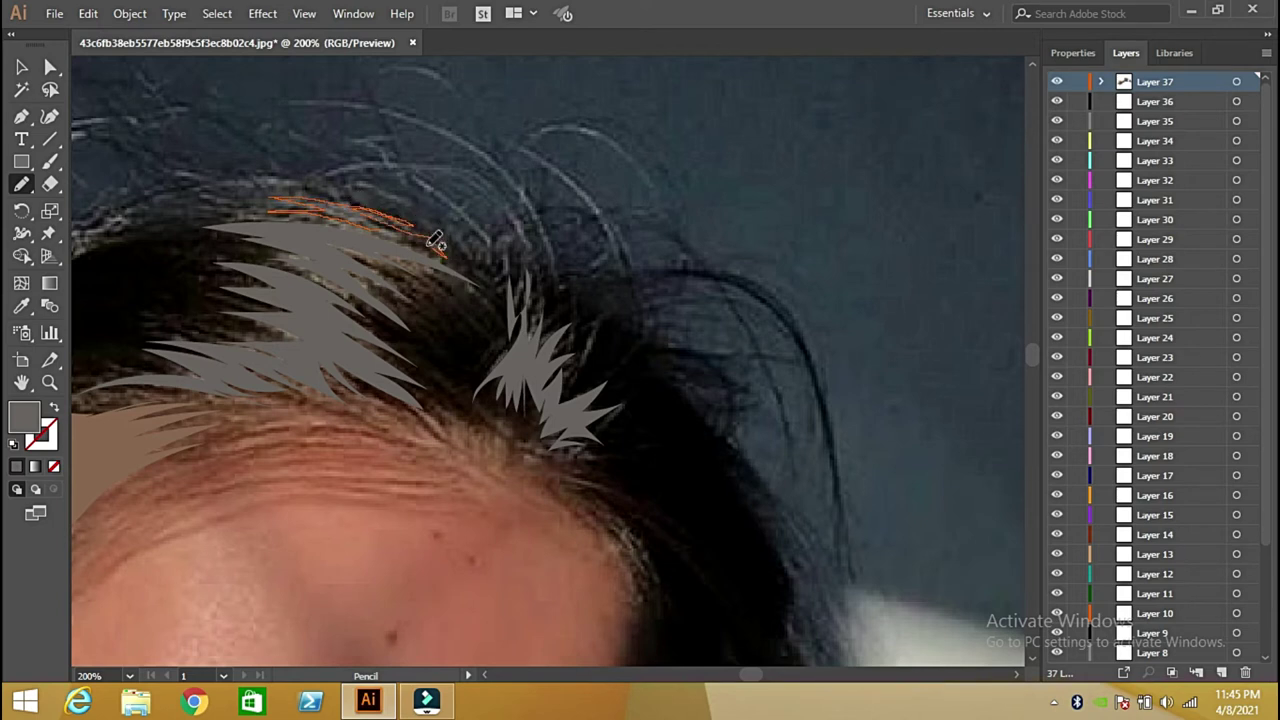
Fill the crown outline grey, zoom back to 100%, and lock Layer 37 to work on Layer 36
left_click(16, 467)
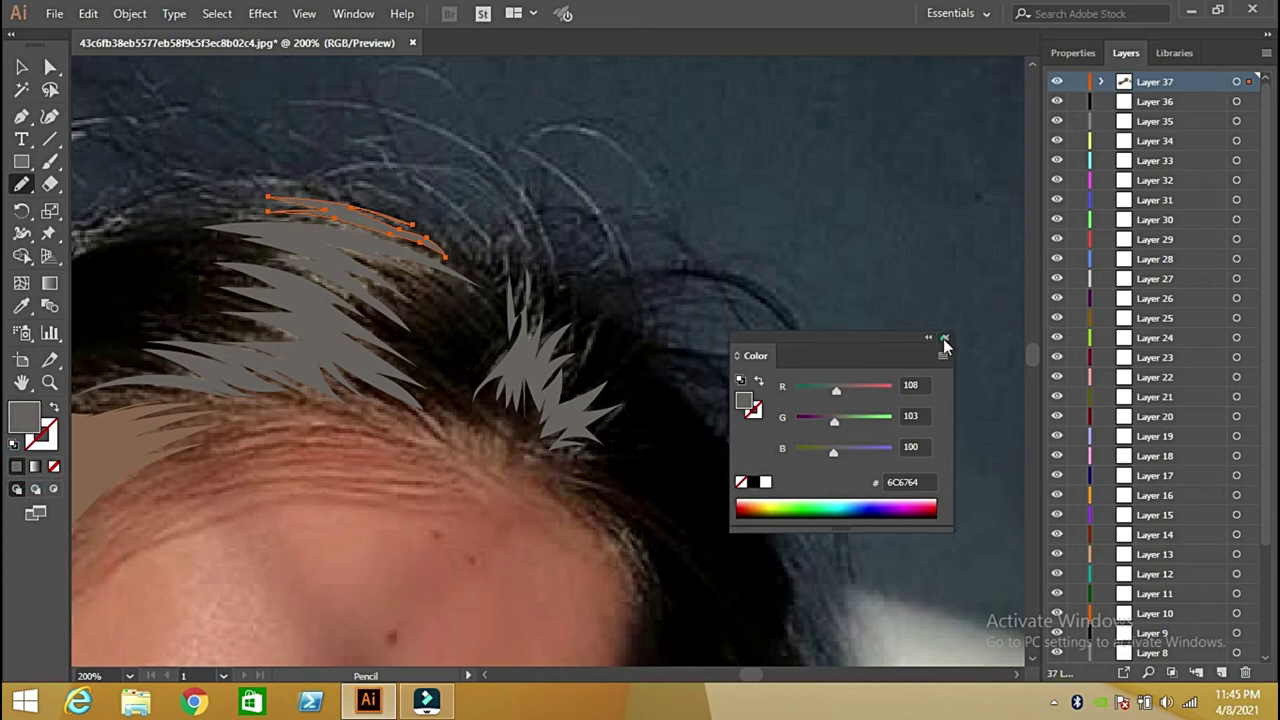
left_click(945, 338)
left_click(129, 676)
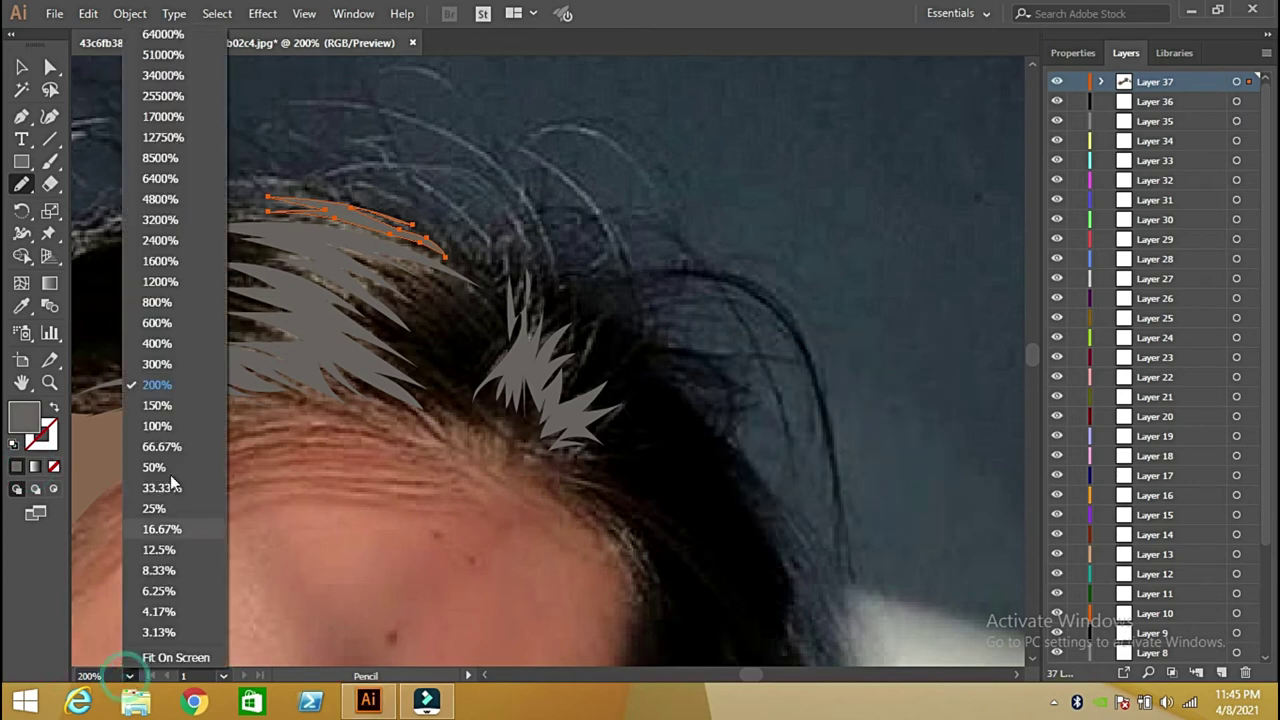
left_click(163, 423)
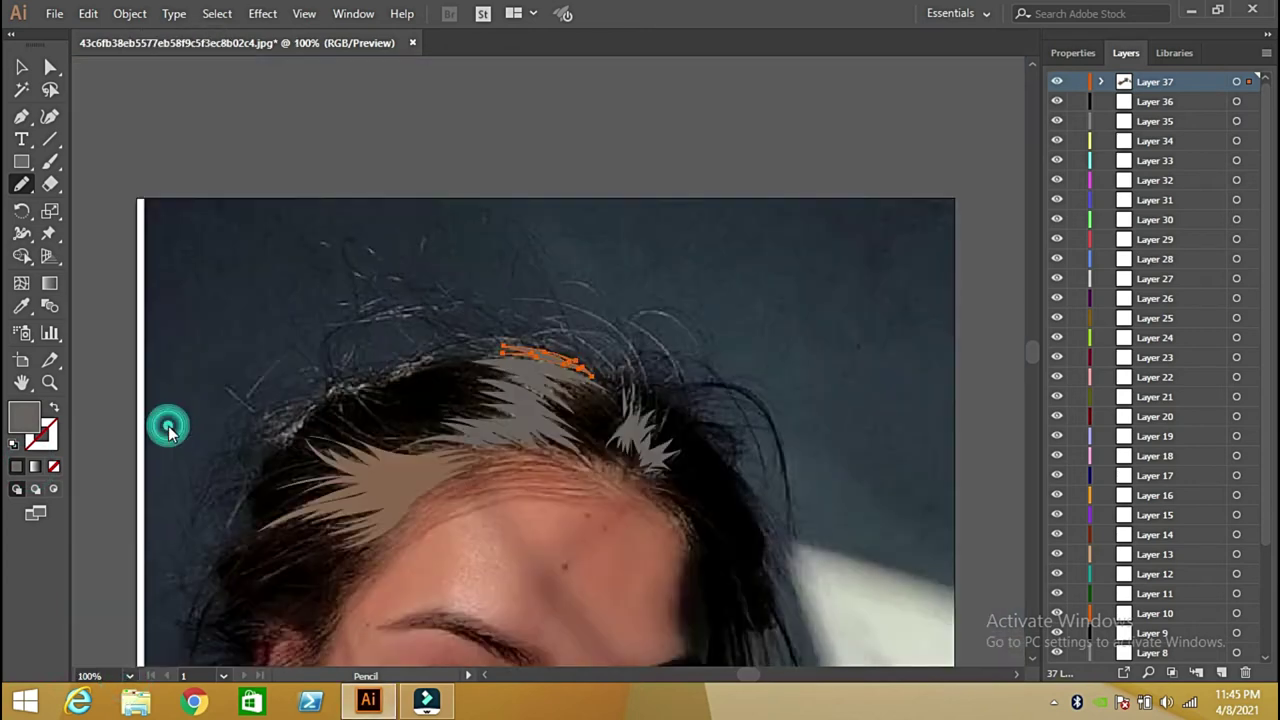
left_click(1031, 656)
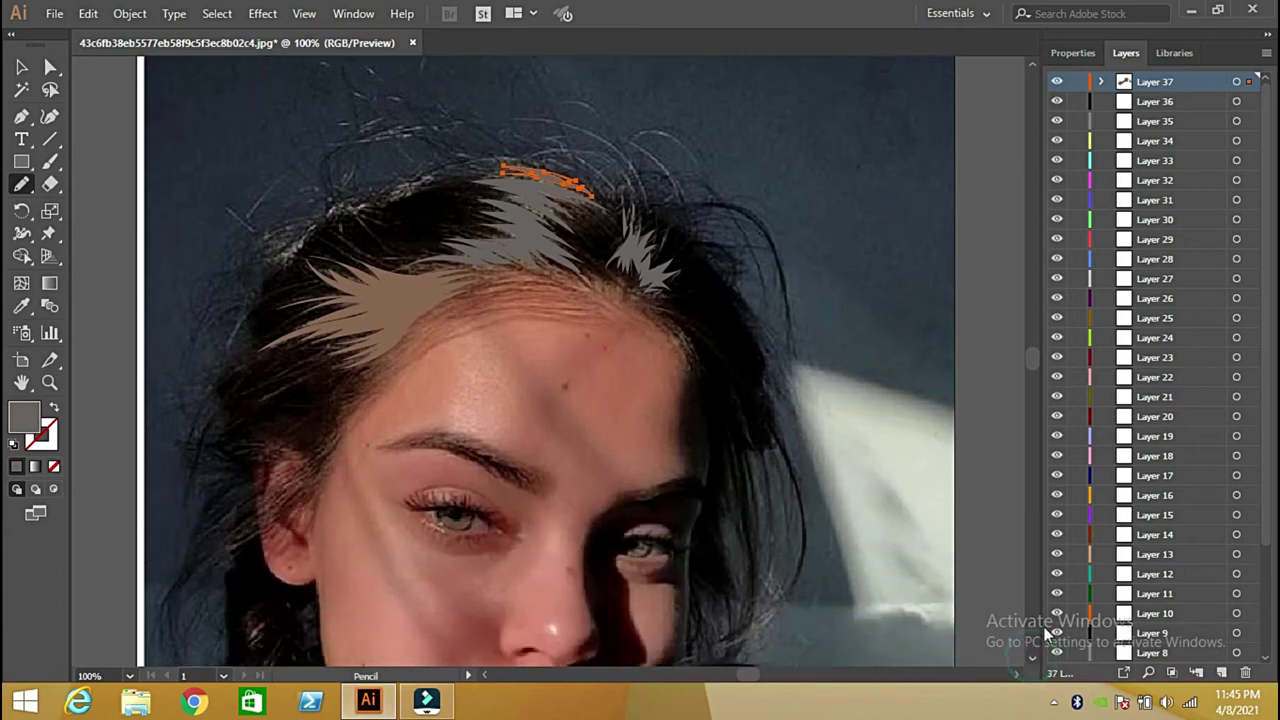
left_click(1080, 84)
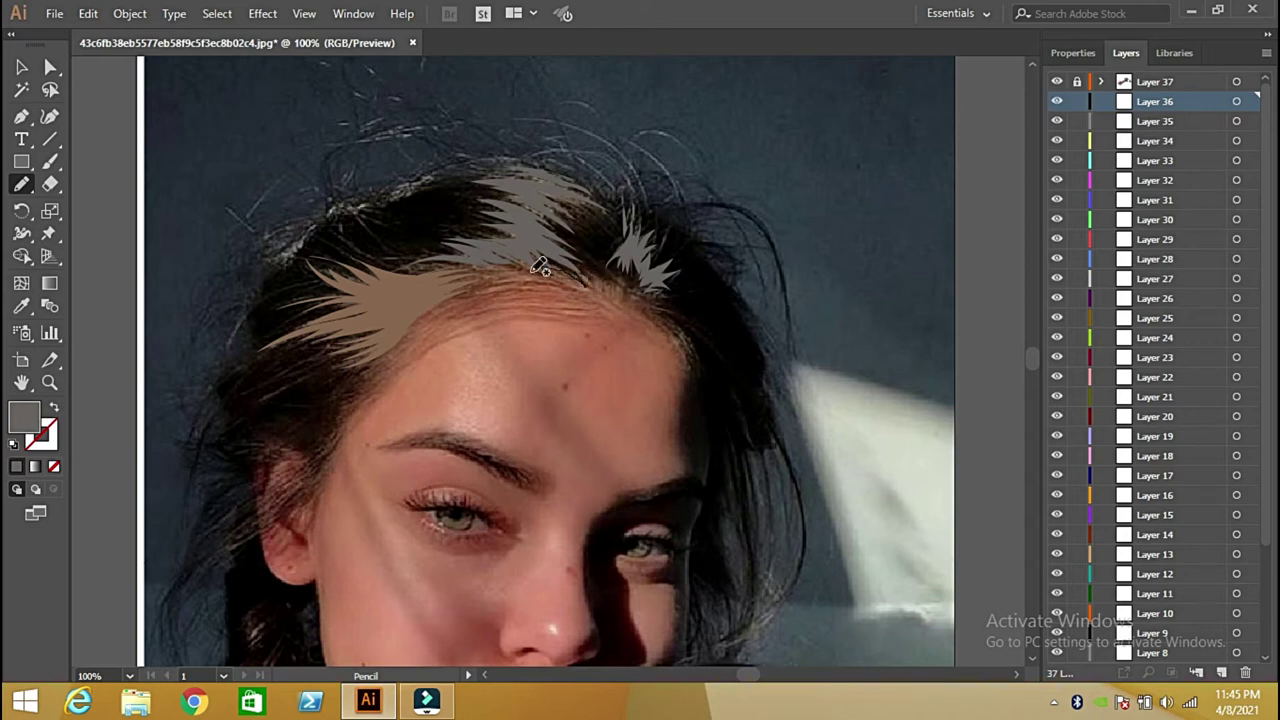
Trace unfilled pencil outlines along the hairline, left side, top edge and right edge of the hair
left_click_drag(505, 263, 487, 277)
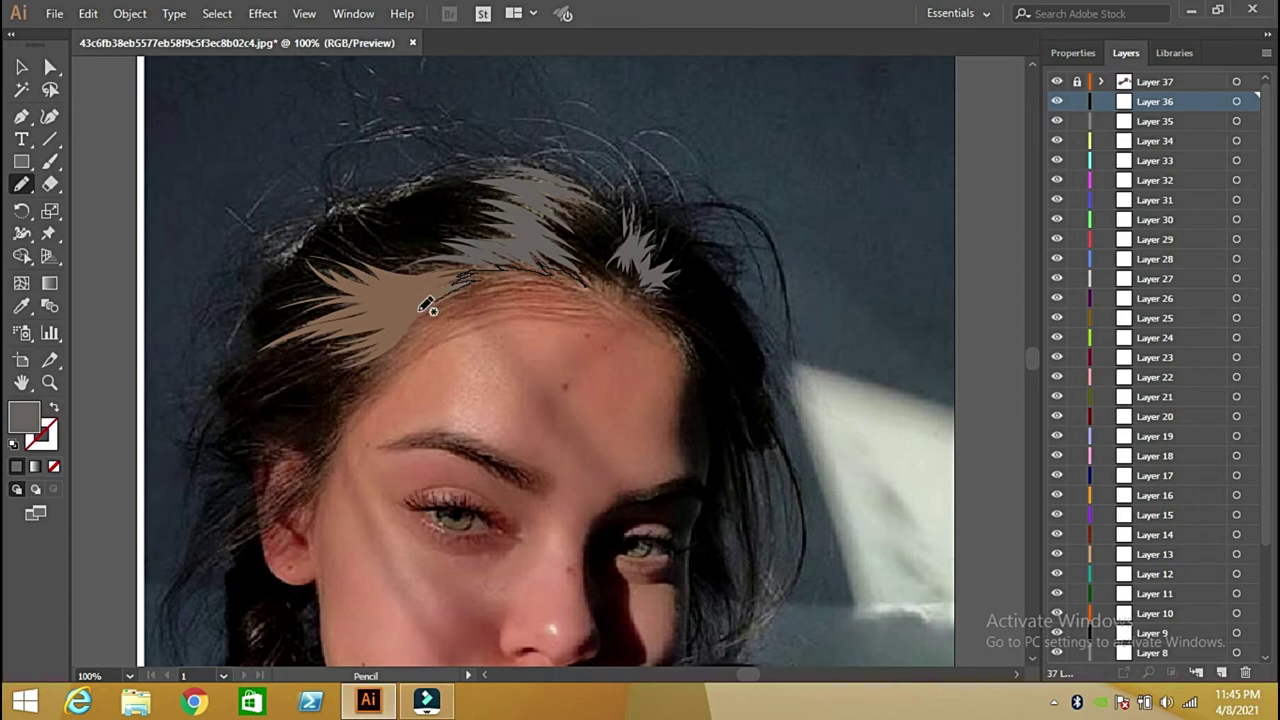
left_click_drag(427, 308, 427, 307)
left_click(421, 304)
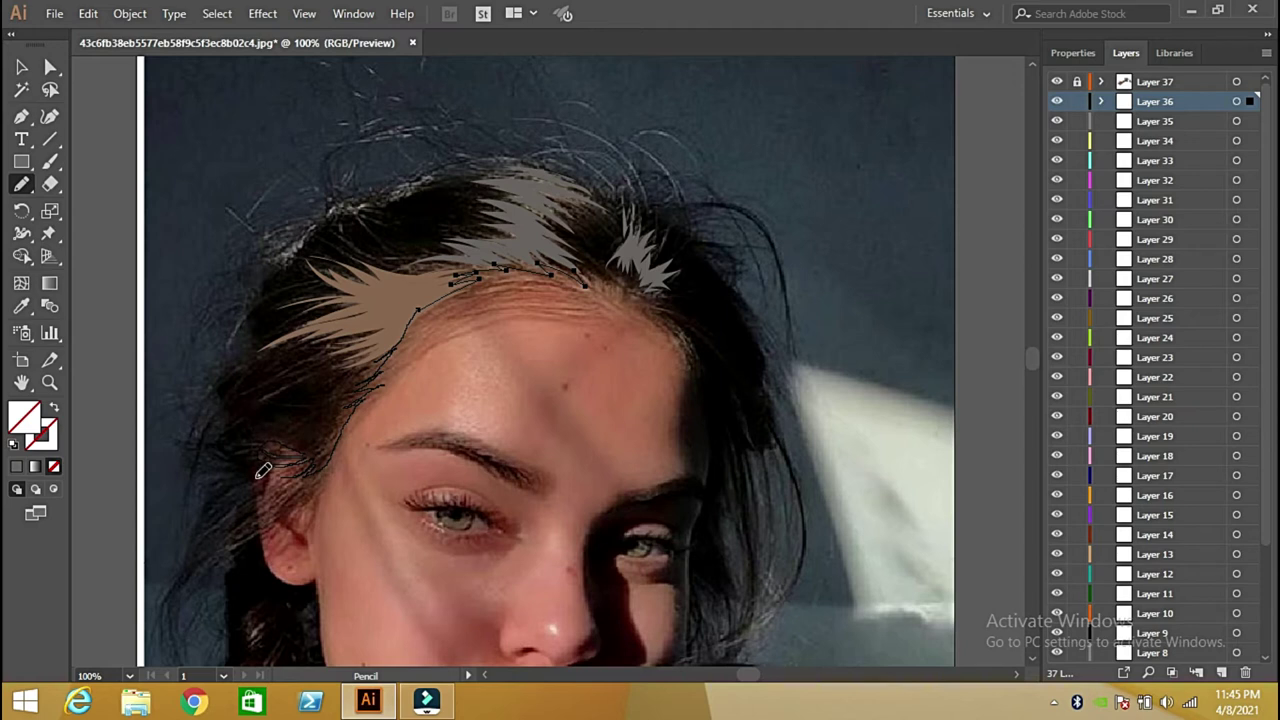
left_click_drag(240, 421, 233, 401)
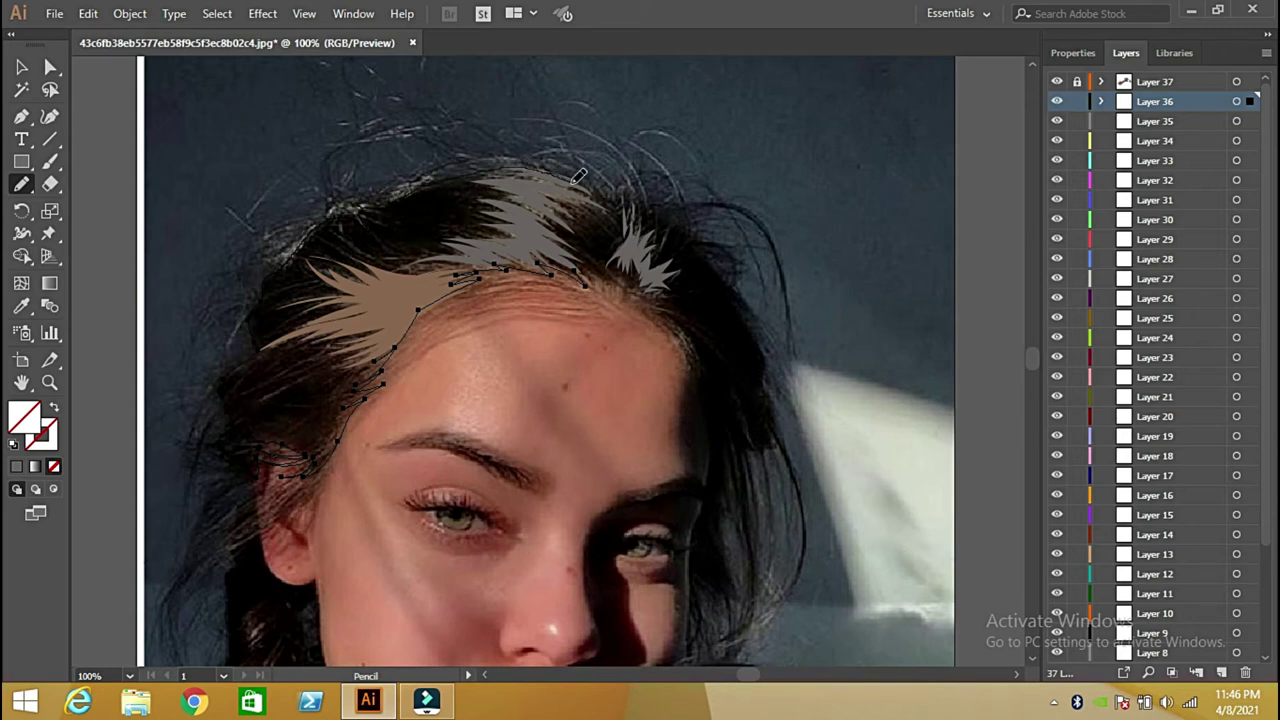
left_click_drag(606, 199, 612, 204)
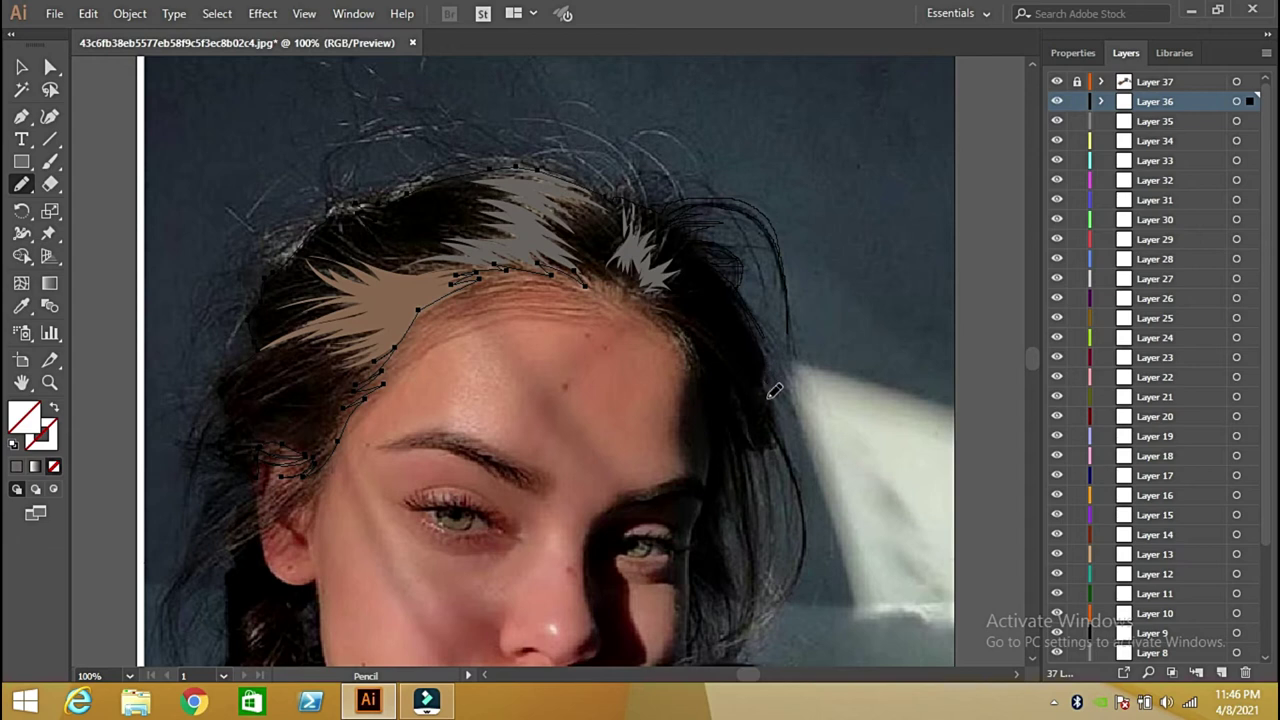
left_click_drag(787, 425, 785, 428)
Extend the hair outline down the right edge toward the chin and further across the crown
scroll(1031, 660, "down", 3)
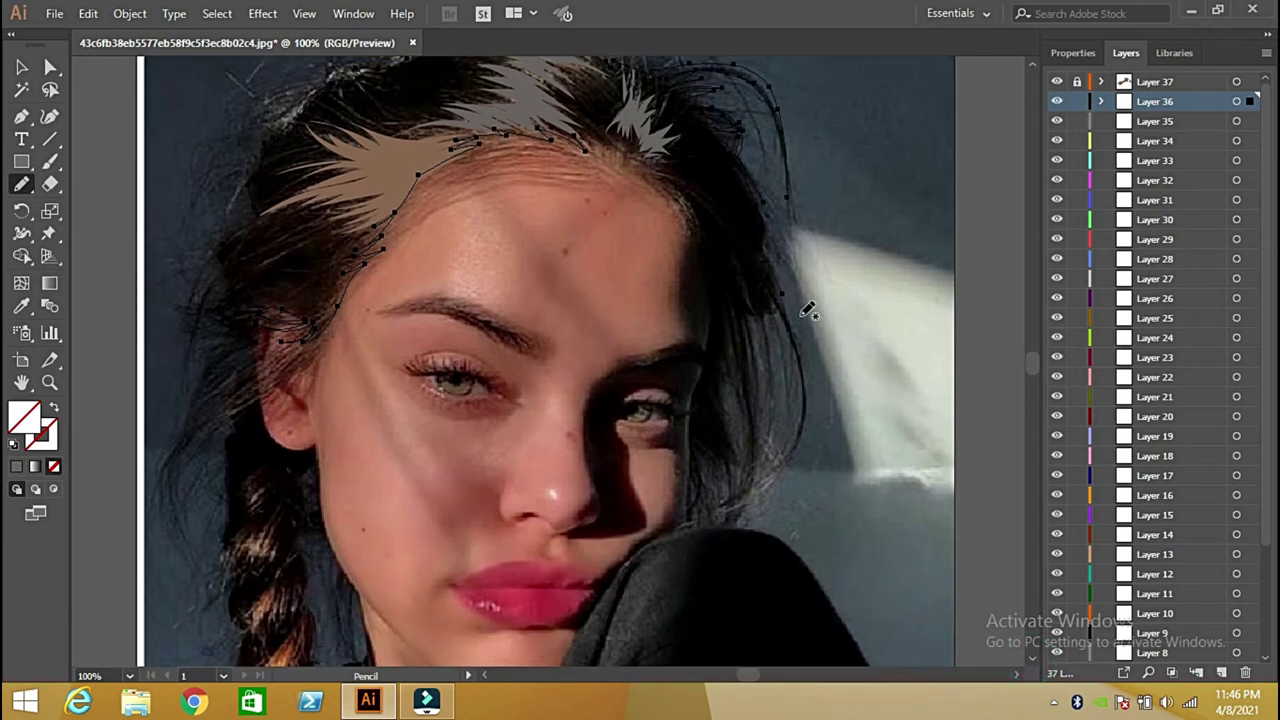
left_click_drag(785, 296, 808, 379)
left_click_drag(788, 466, 733, 500)
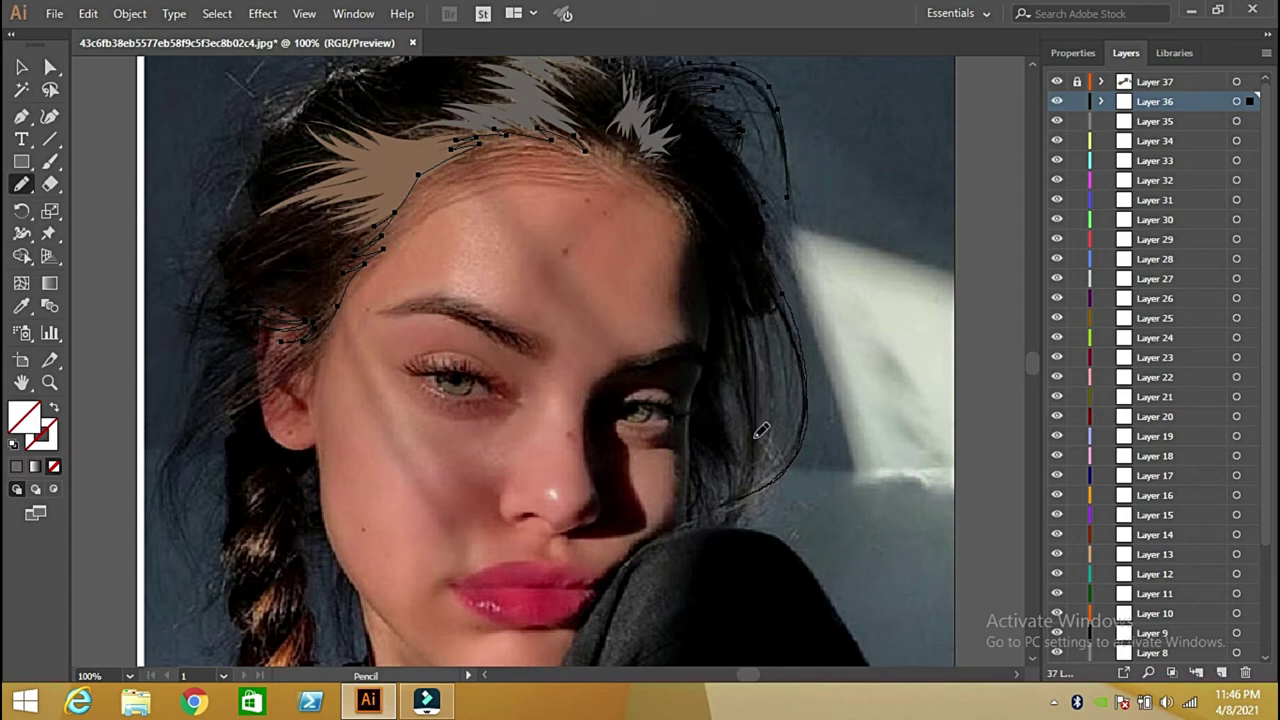
left_click_drag(735, 515, 757, 428)
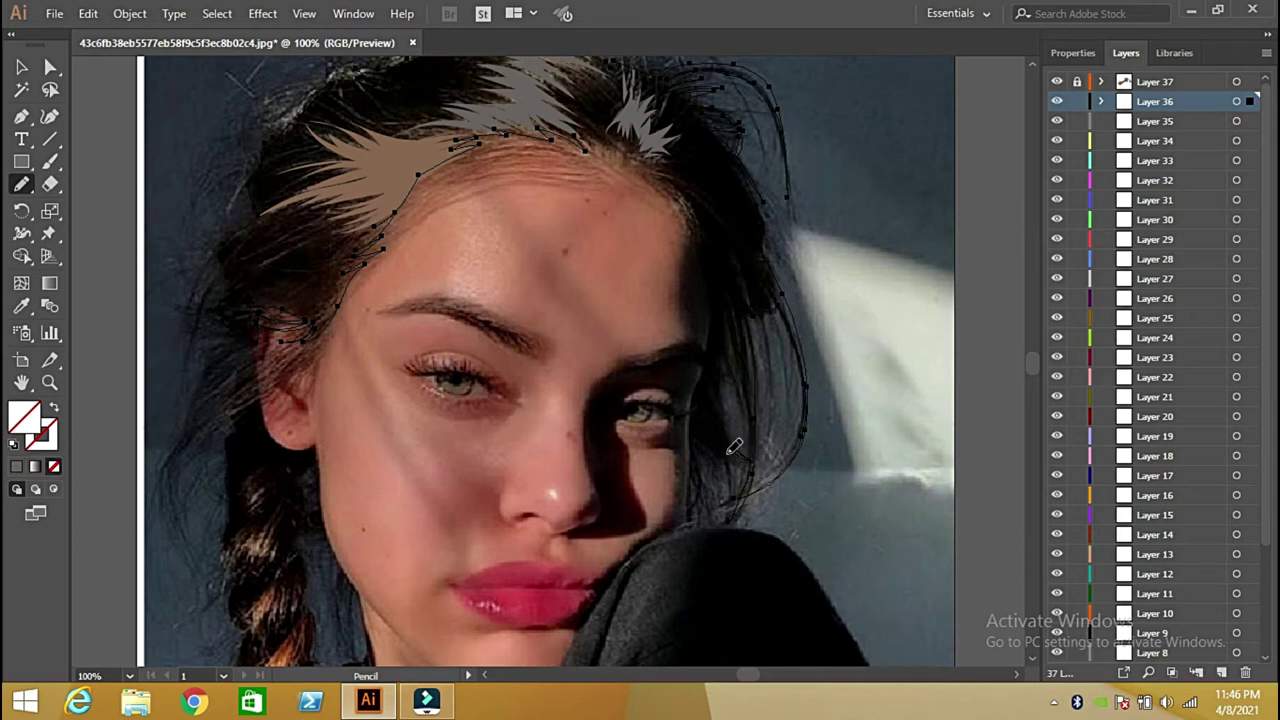
left_click_drag(731, 497, 724, 463)
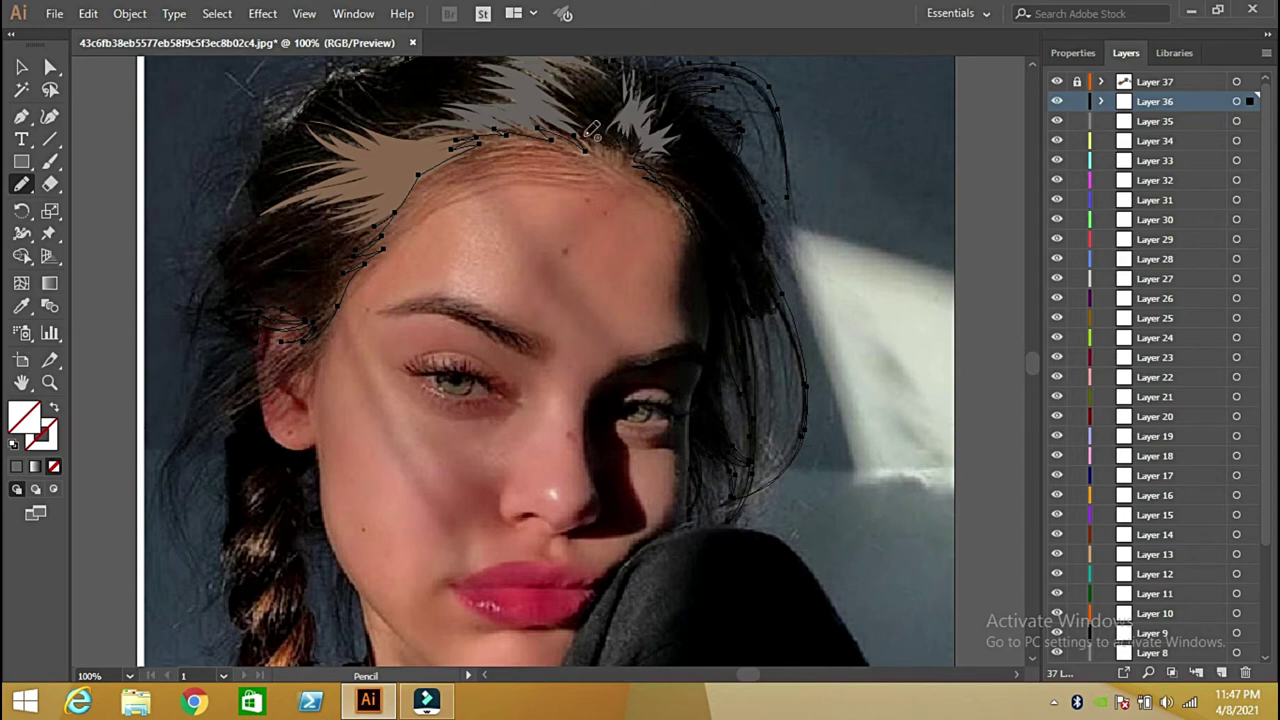
left_click_drag(578, 141, 644, 166)
Fill a top strand with the dark hair tone sampled from the photo, then draw another strand
scroll(551, 168, "up", 2)
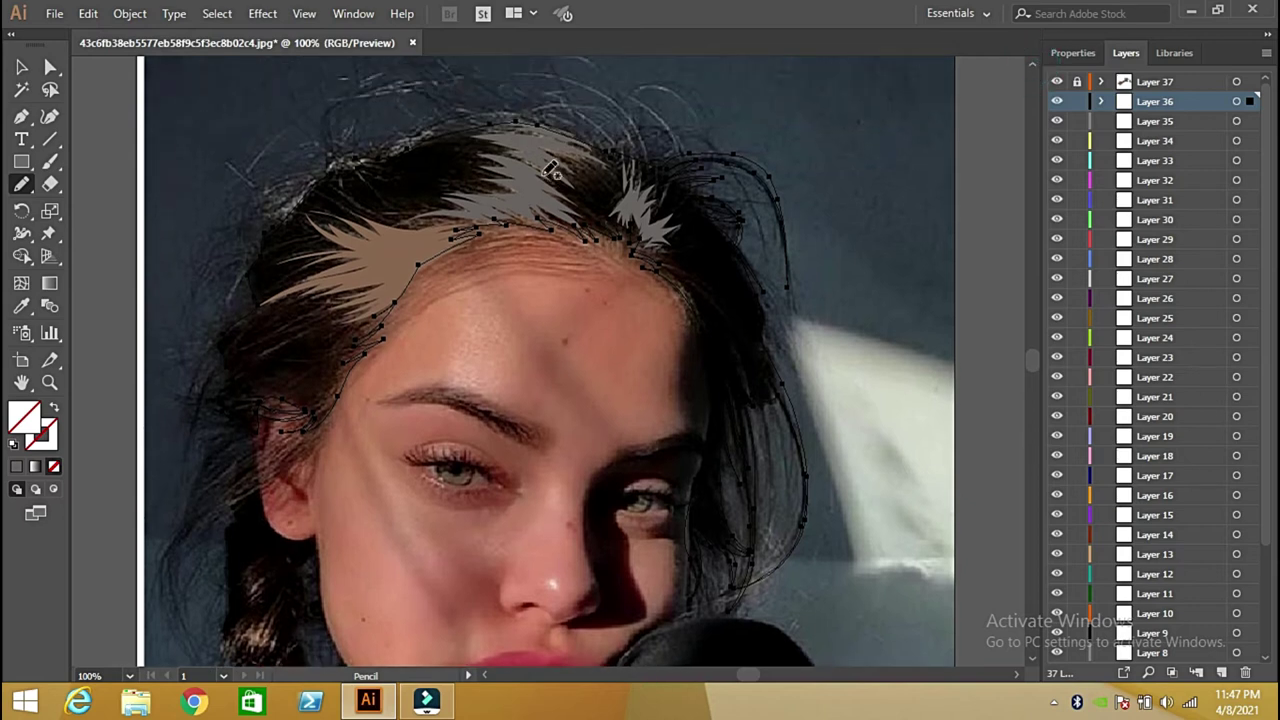
left_click(438, 199, "ctrl")
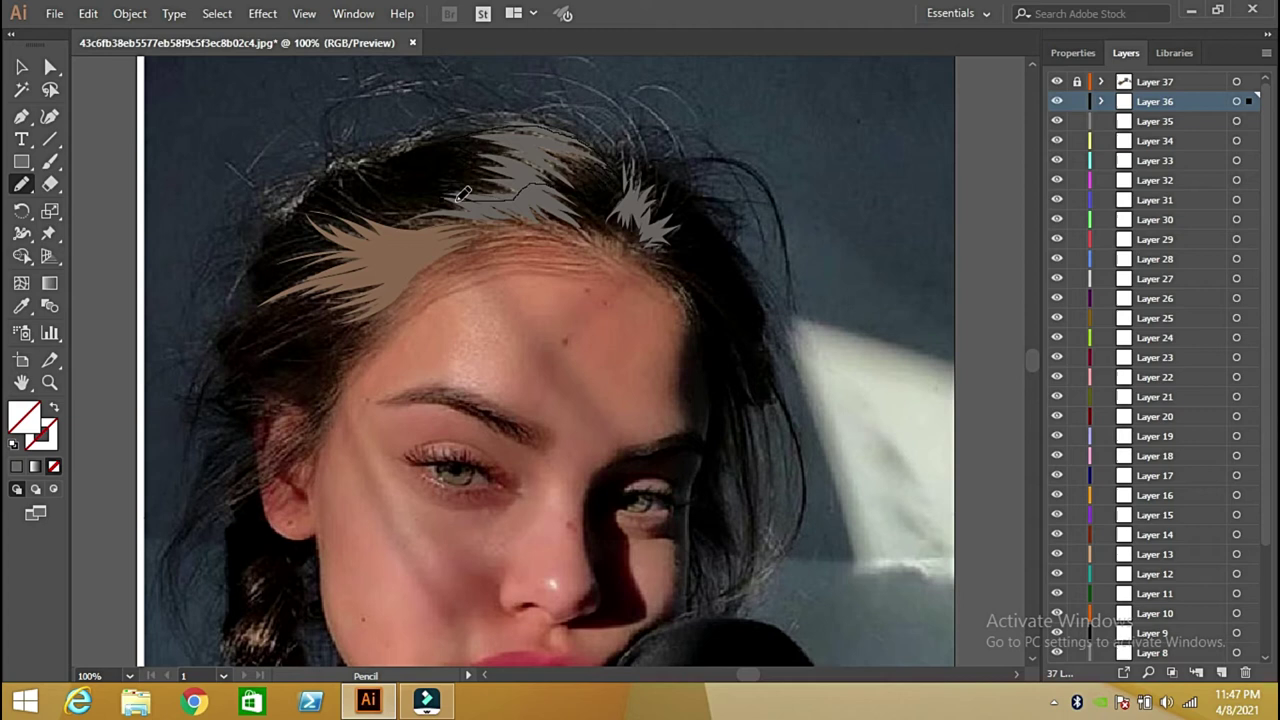
left_click(22, 307)
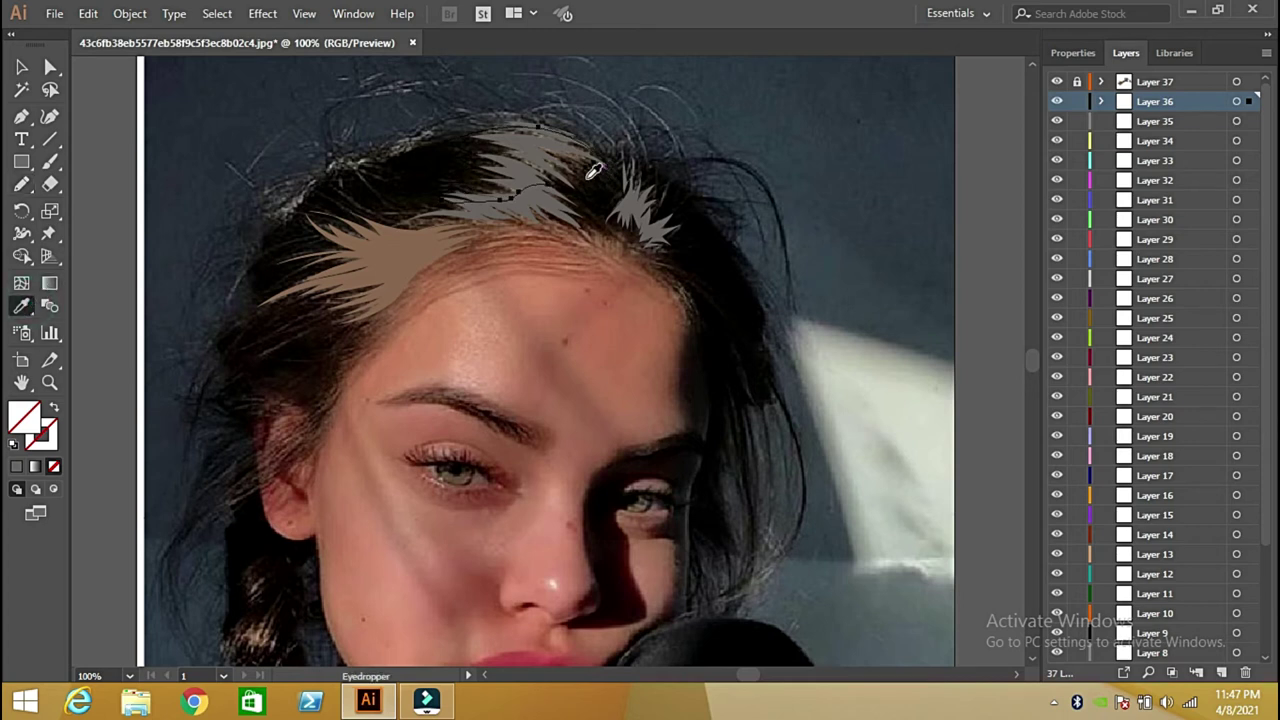
left_click(582, 172)
left_click(22, 67)
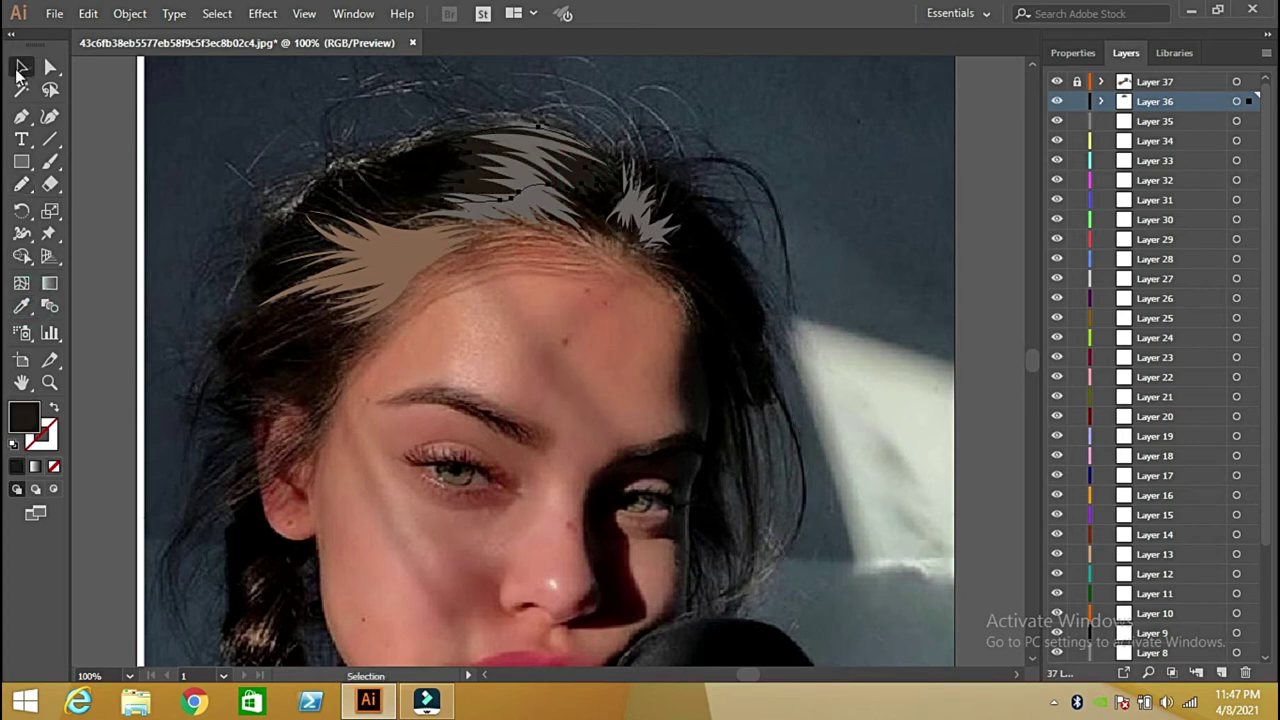
left_click(22, 184)
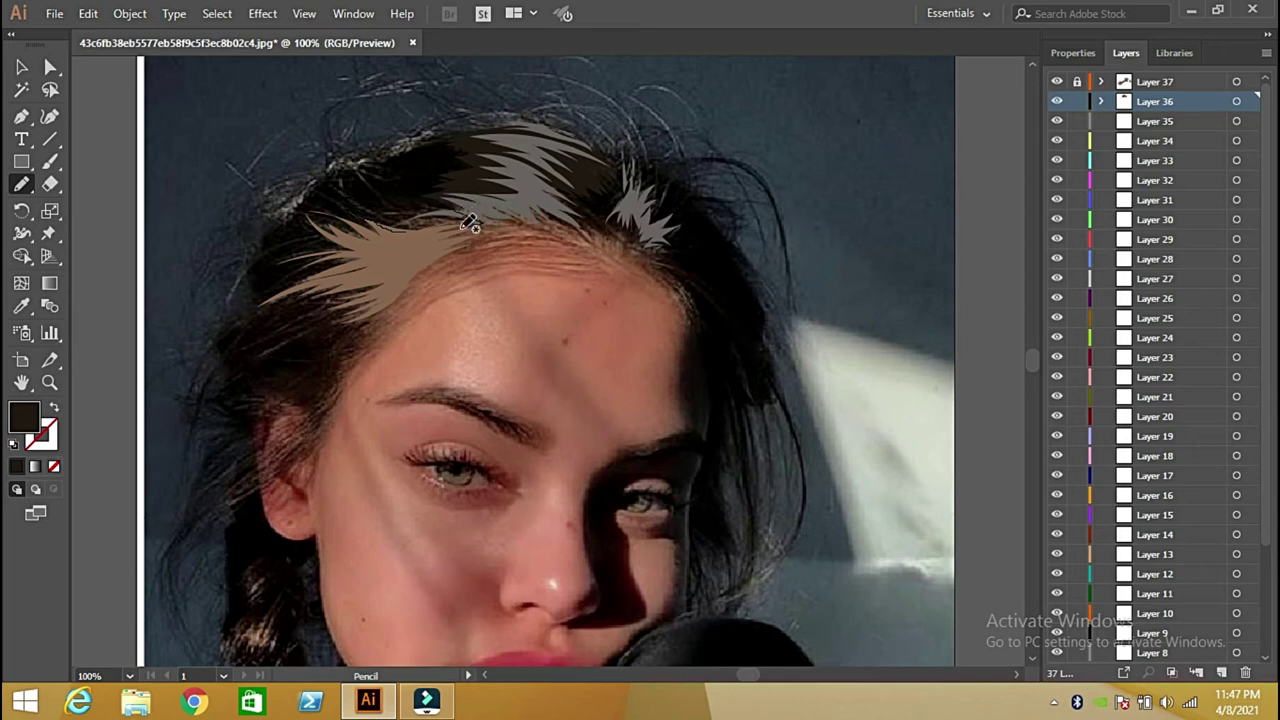
mouse_move(492, 228)
left_mouse_down()
mouse_move(375, 252)
mouse_move(349, 200)
left_mouse_up()
Give the new top strand the dark brown fill 2C221B
left_click(17, 467)
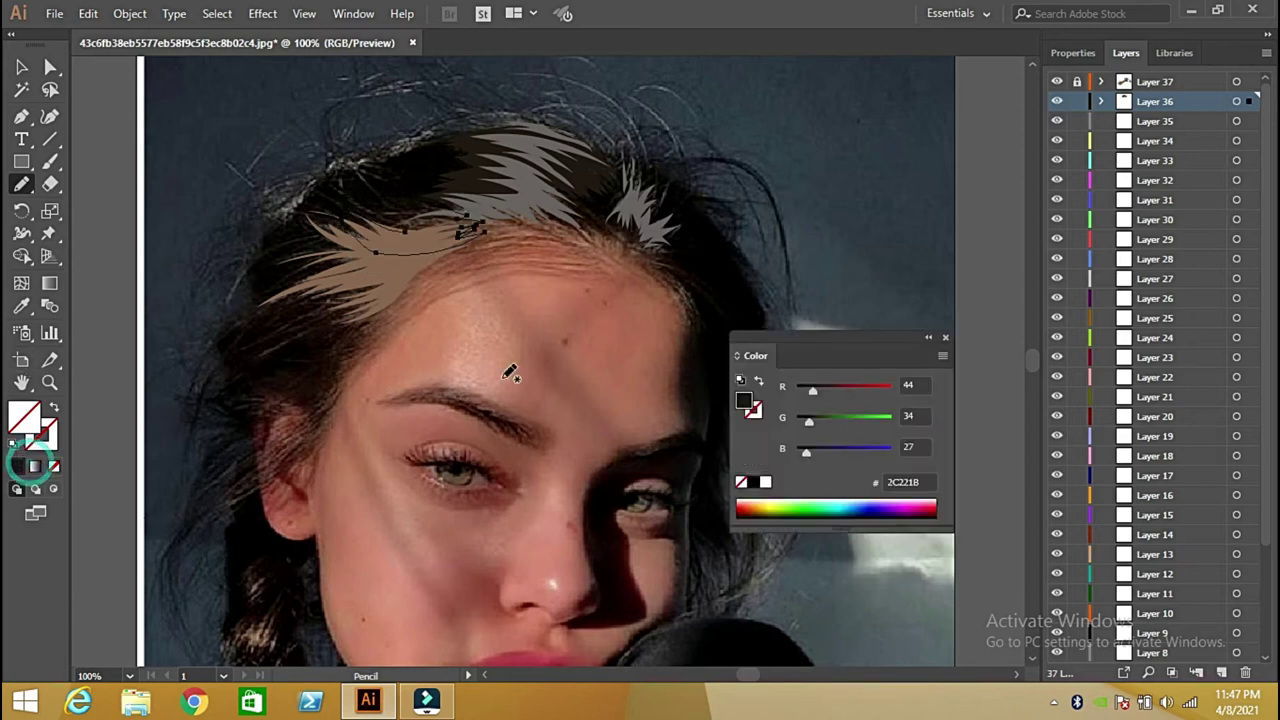
left_click(945, 334)
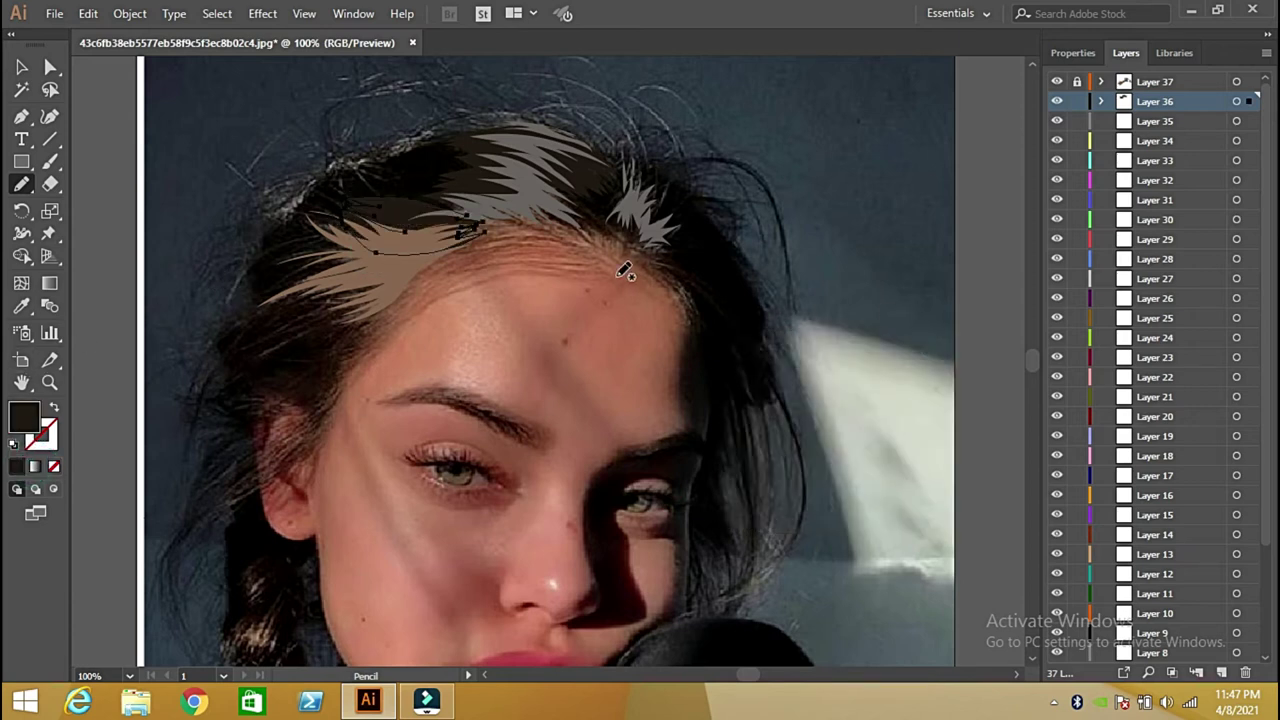
left_click(666, 263)
left_click(760, 338)
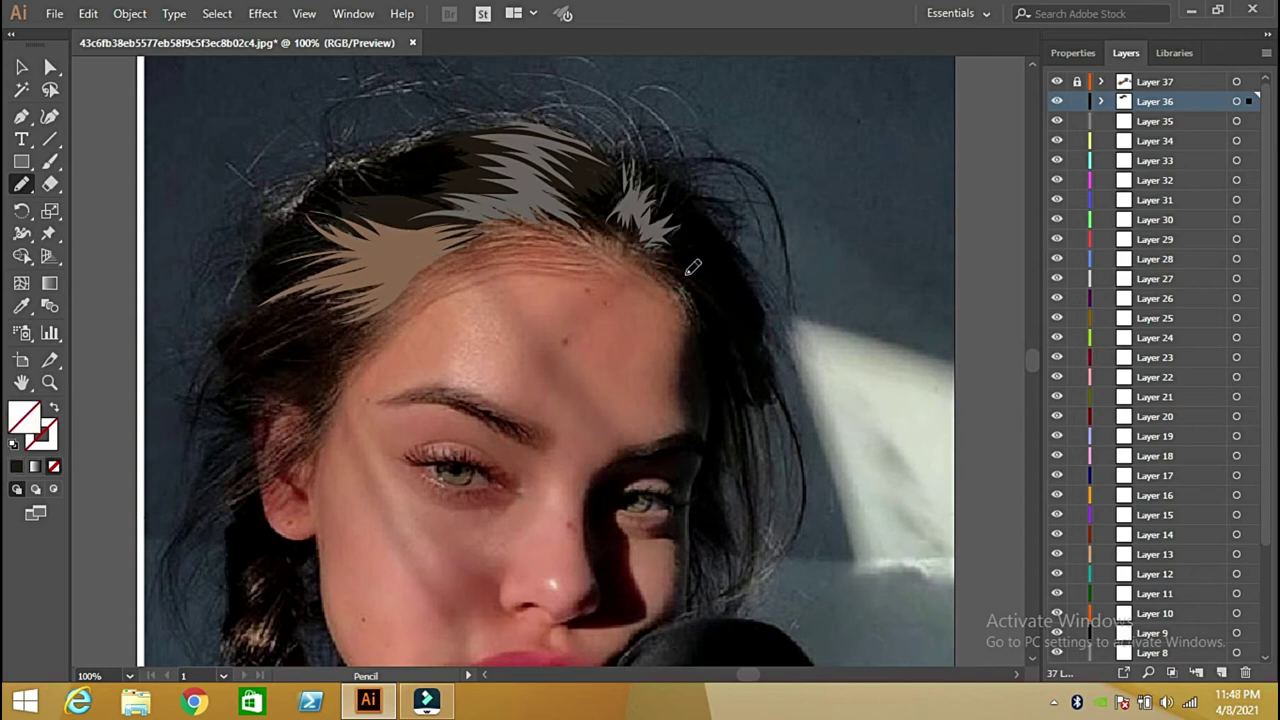
left_click(17, 467)
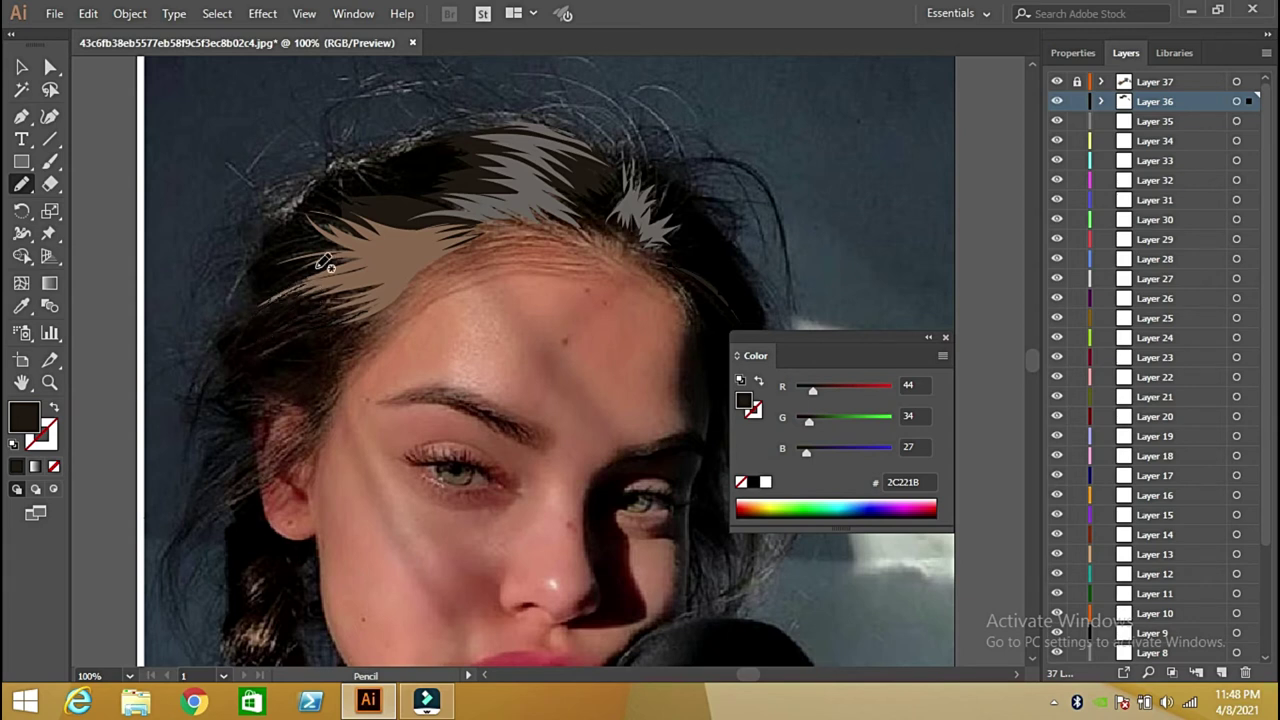
Draw a strand near the left hairline and fill it dark brown
mouse_move(280, 265)
left_mouse_down()
mouse_move(448, 228)
mouse_move(268, 298)
left_mouse_up()
key("slash")
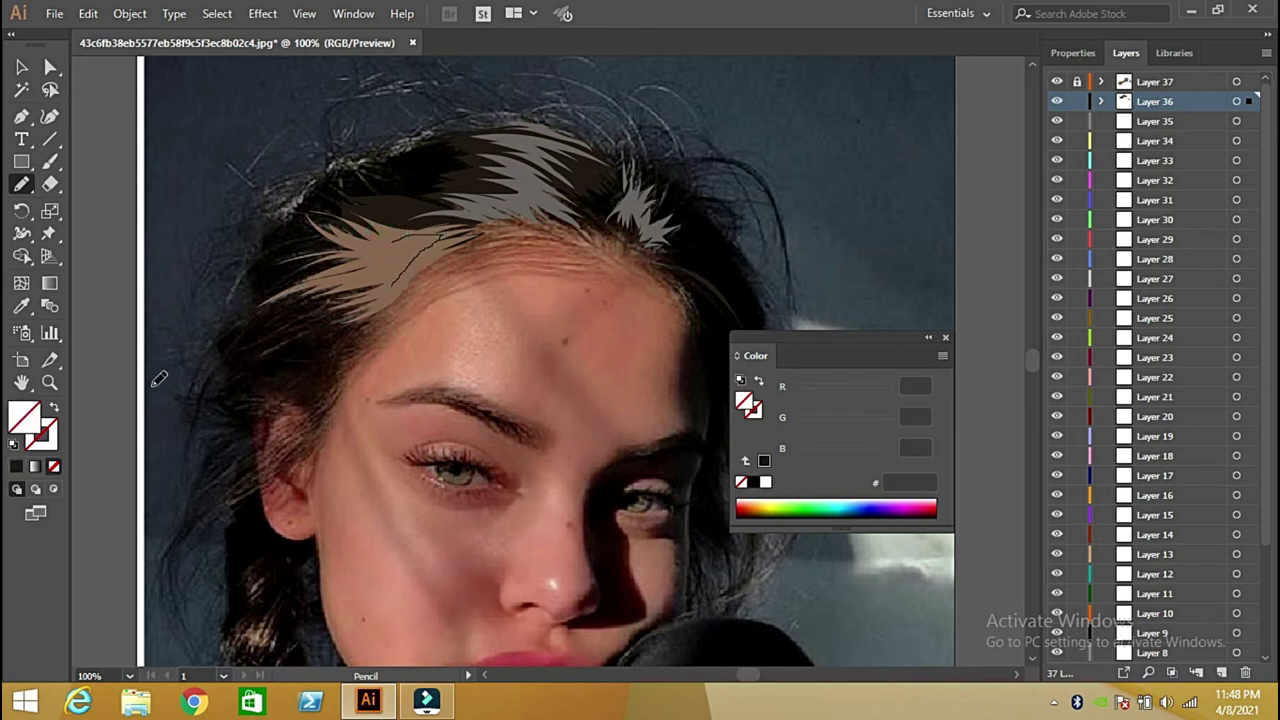
left_click(16, 466)
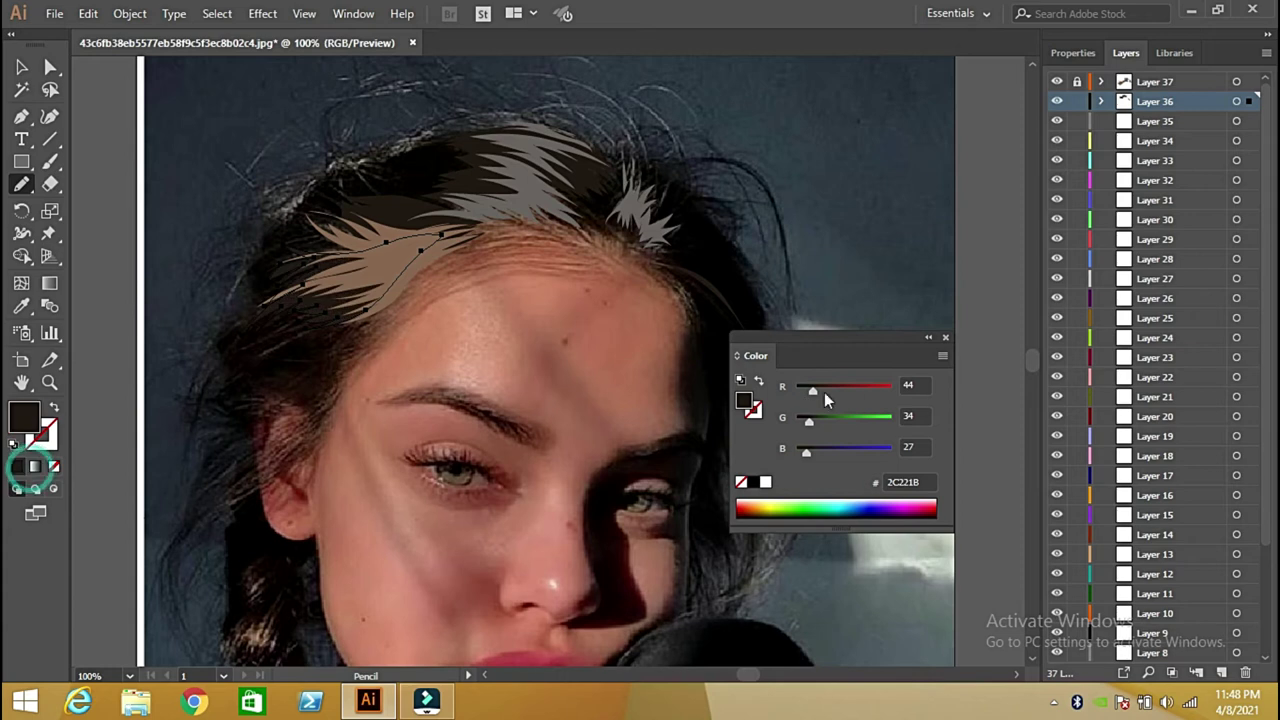
left_click(946, 338)
Fill the large hair outline with black sampled from the photo's hair
key("v")
left_click(372, 162)
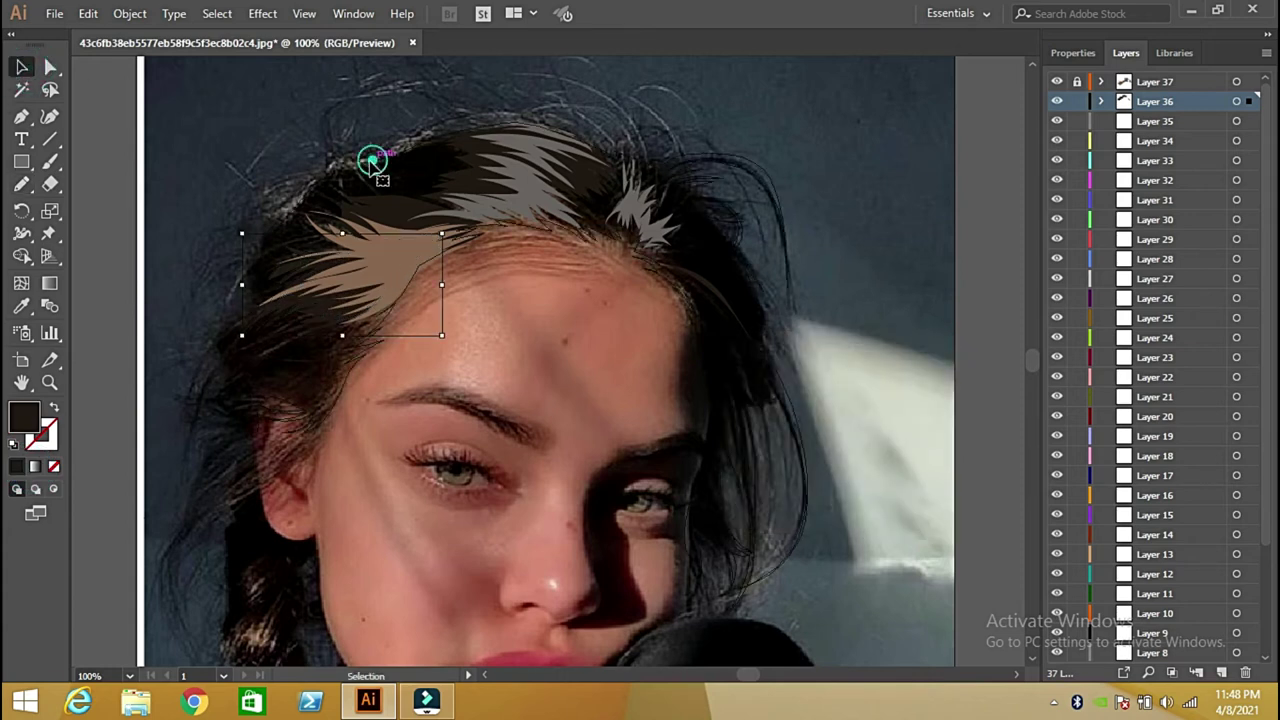
key("i")
left_click(432, 158)
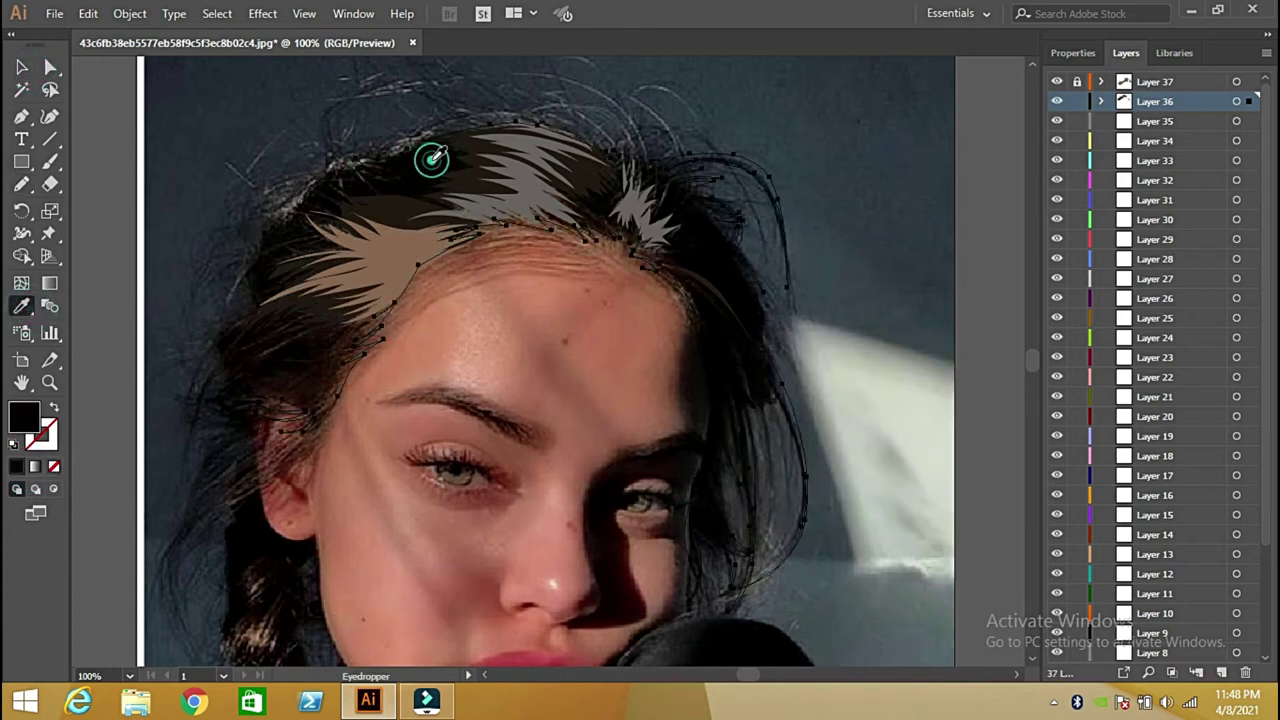
Lock Layer 36 and make Layer 35 the working layer
left_click(1077, 101)
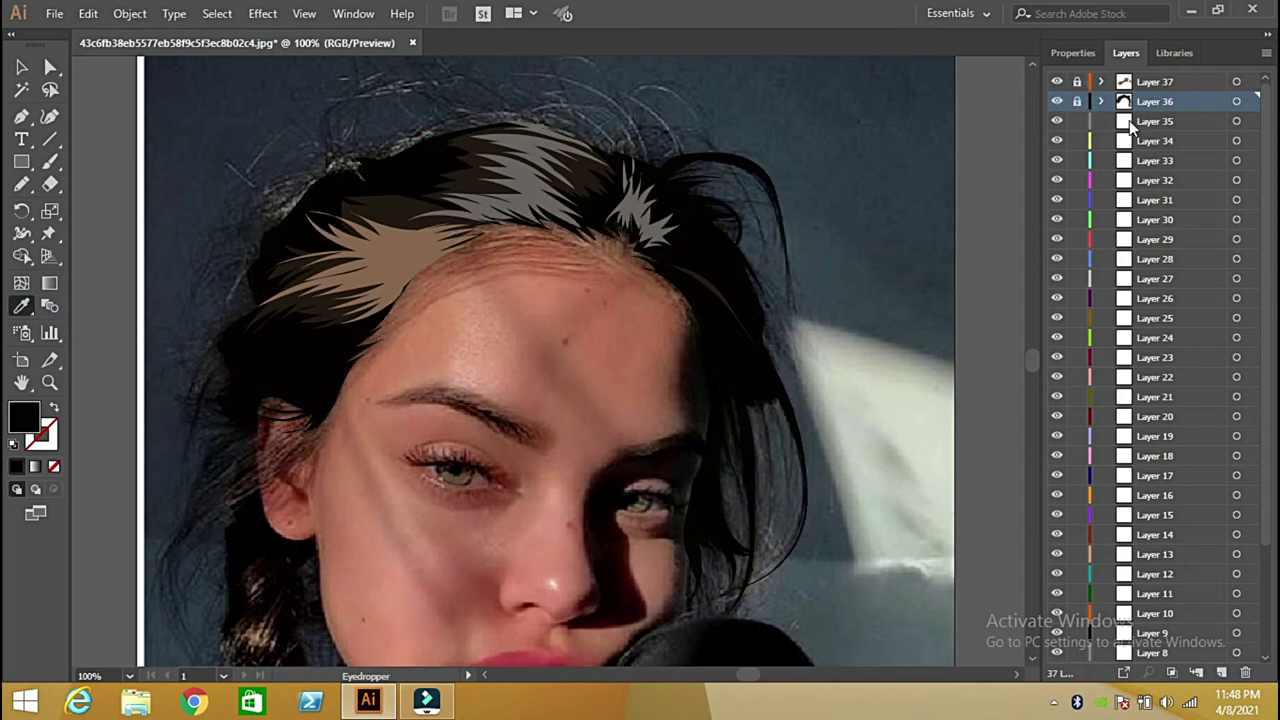
left_click(1129, 120)
scroll(1034, 657, "down", 3)
left_click(1034, 657)
scroll(1034, 657, "down", 2)
scroll(1034, 657, "down", 2)
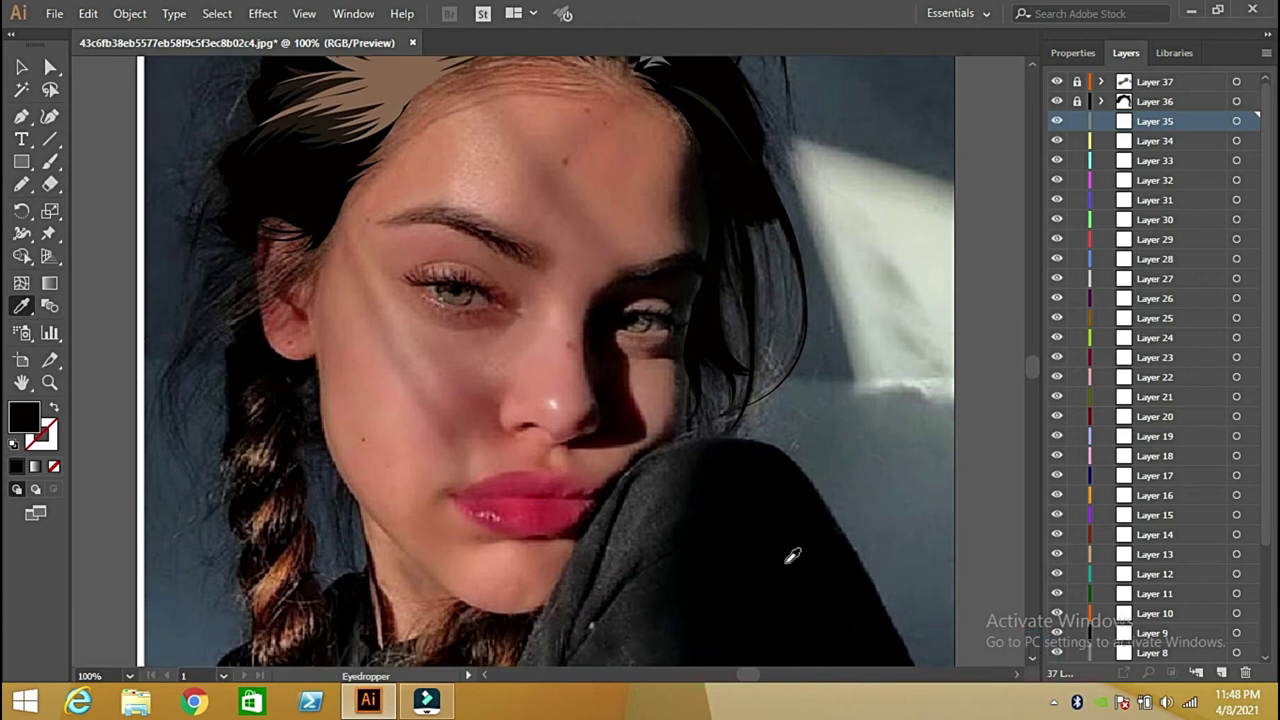
Draw thin pencil hair strands beside the ear and along the upper hairline
left_click(21, 184)
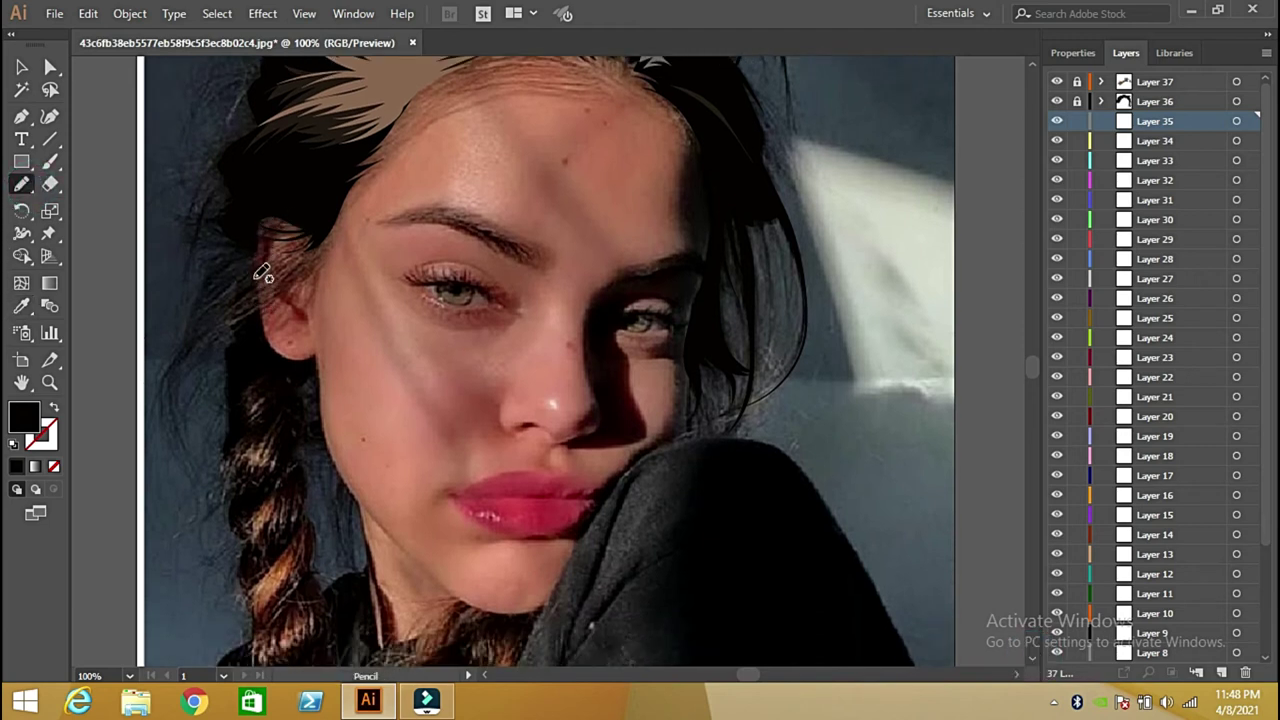
left_click_drag(322, 240, 186, 436)
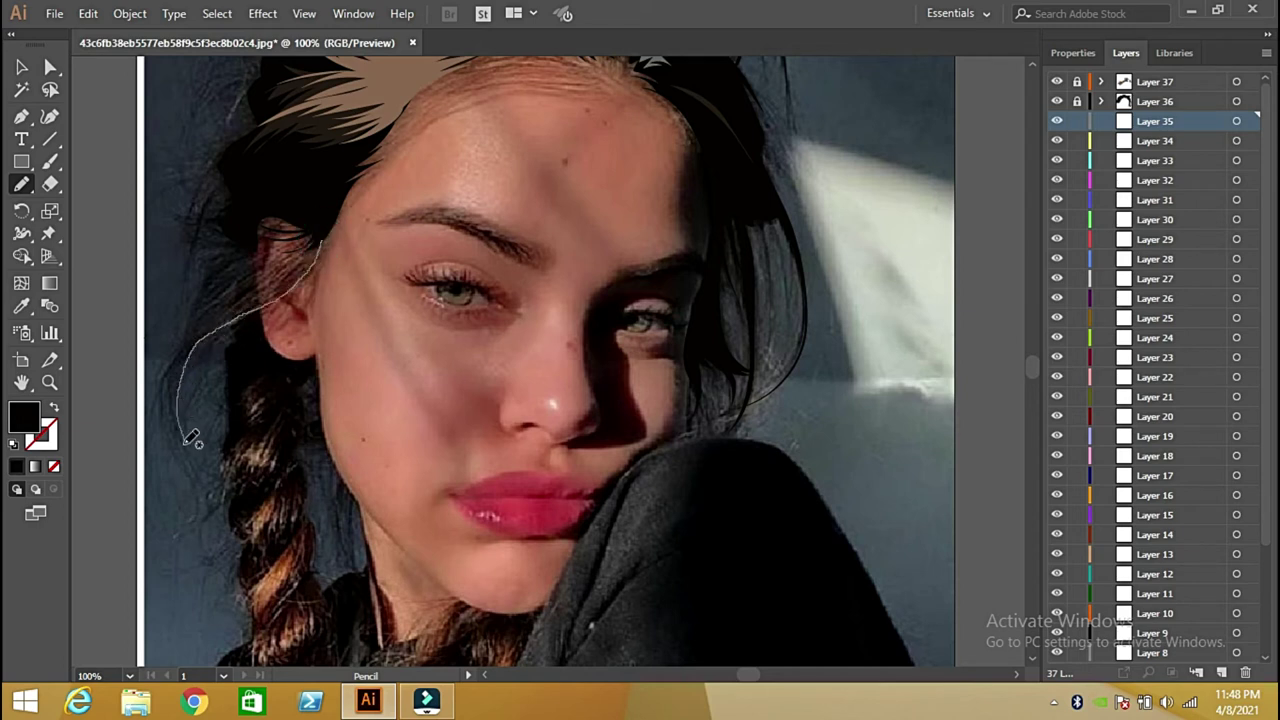
left_click_drag(186, 437, 195, 516)
mouse_move(193, 458)
left_mouse_down()
mouse_move(183, 362)
mouse_move(229, 316)
left_mouse_up()
mouse_move(290, 279)
left_mouse_down()
mouse_move(313, 245)
mouse_move(178, 360)
mouse_move(305, 248)
mouse_move(222, 290)
mouse_move(186, 332)
mouse_move(293, 246)
mouse_move(268, 252)
mouse_move(191, 325)
left_mouse_up()
mouse_move(224, 282)
left_mouse_down()
mouse_move(287, 228)
mouse_move(206, 286)
mouse_move(284, 213)
mouse_move(204, 276)
left_mouse_up()
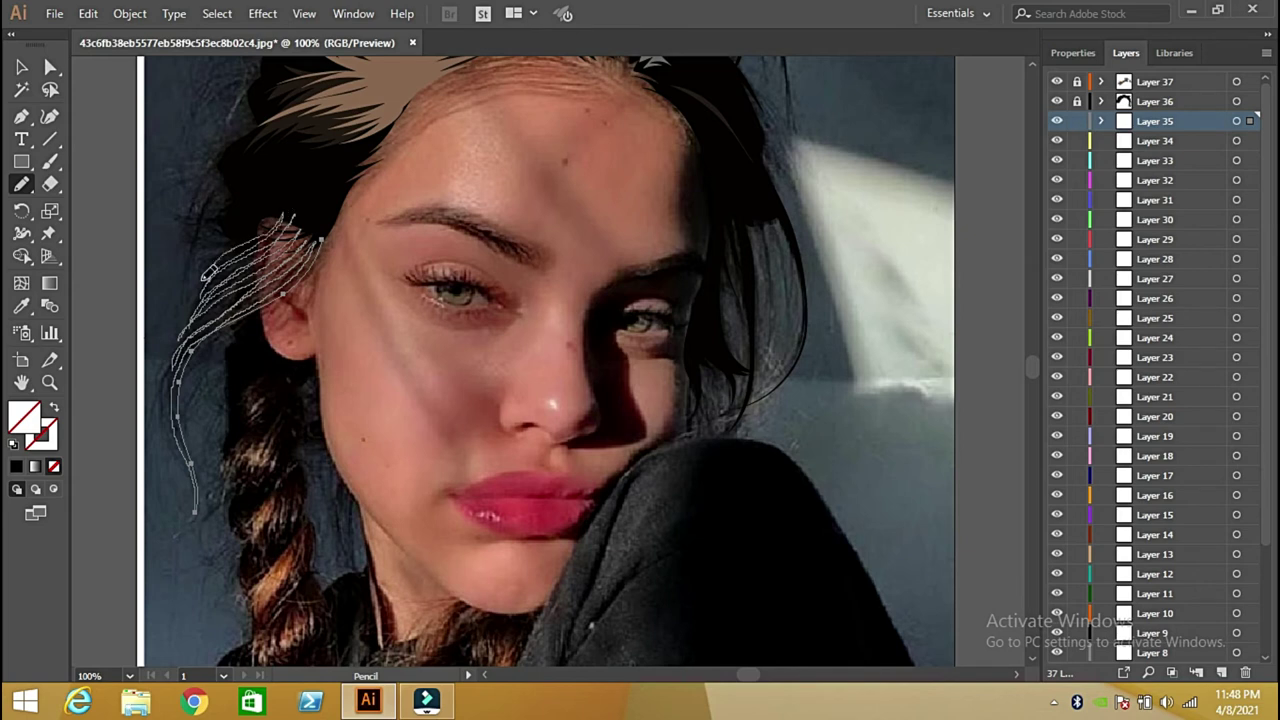
left_click_drag(255, 222, 199, 240)
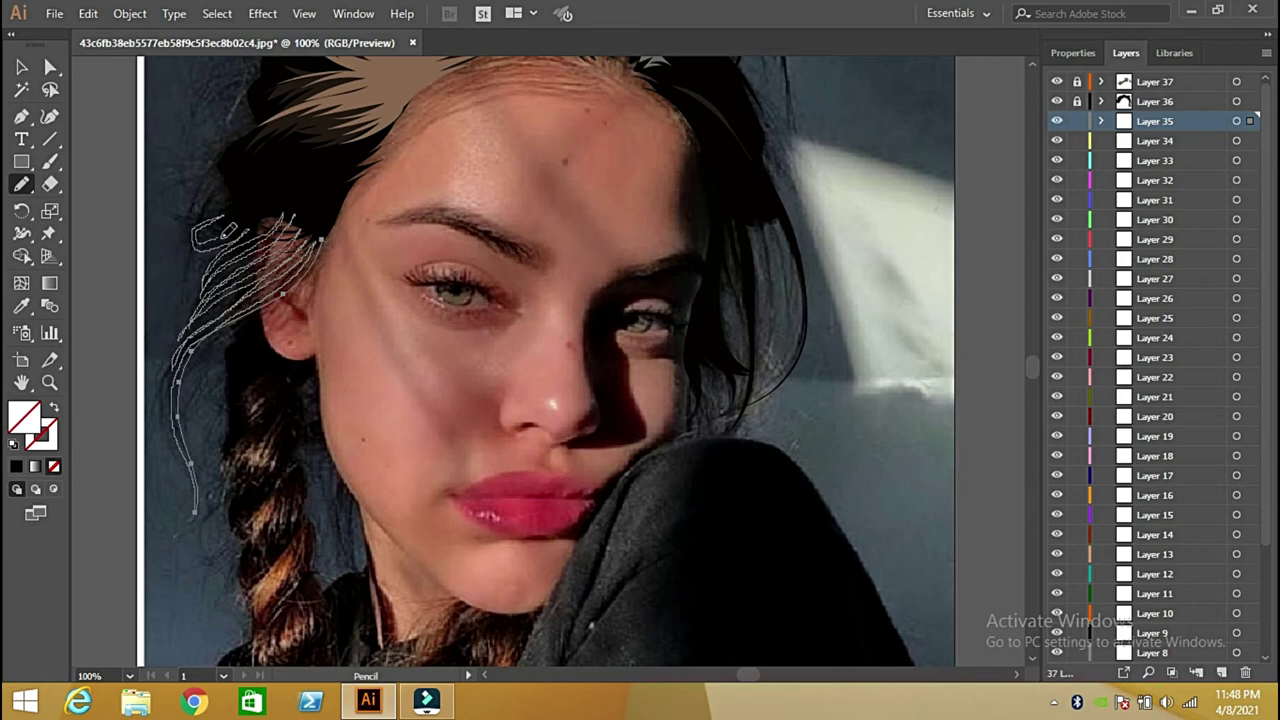
left_click_drag(244, 223, 207, 230)
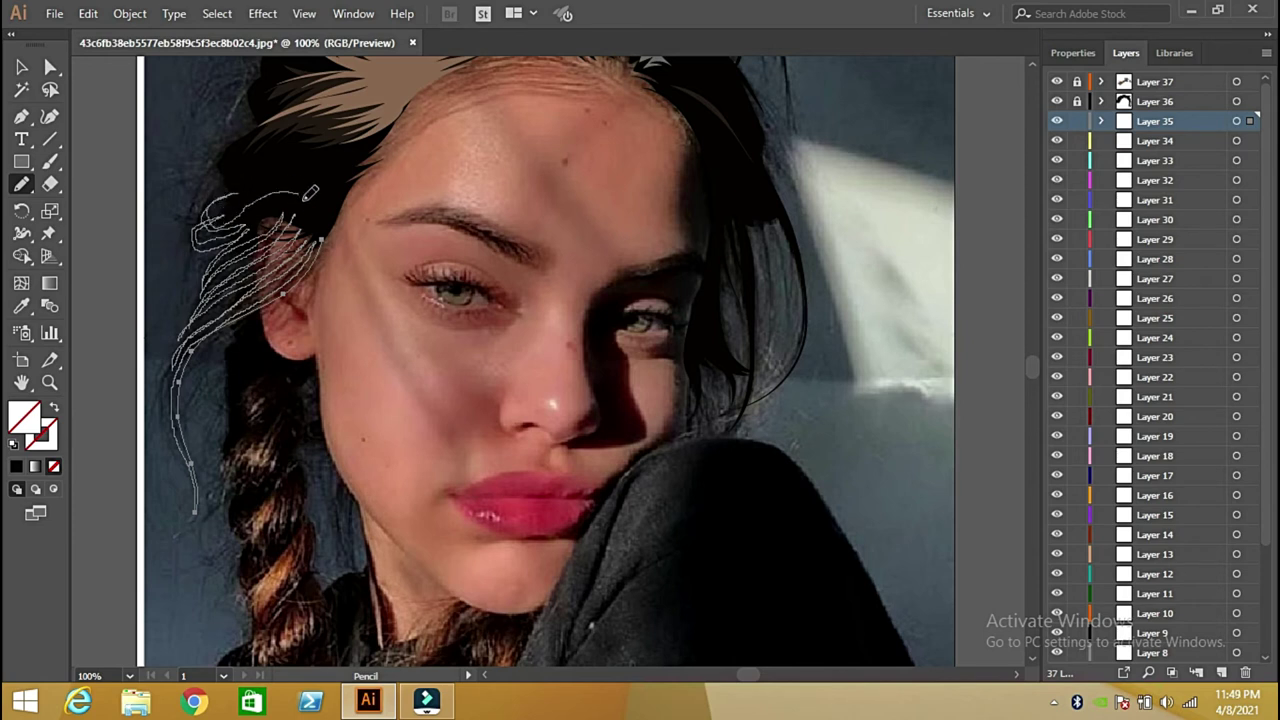
left_click_drag(247, 206, 322, 240)
Fill the strands with sampled near-black hair colour at 67% opacity
left_click(21, 306)
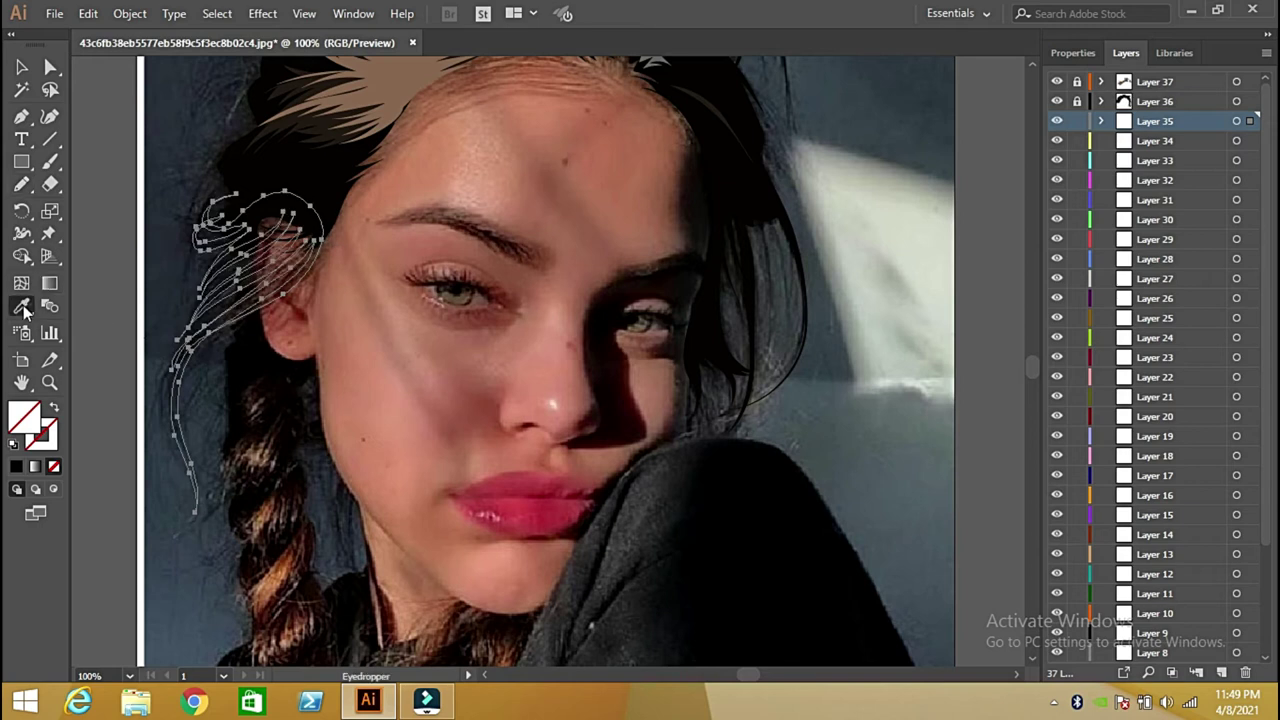
left_click(334, 182)
left_click(318, 130)
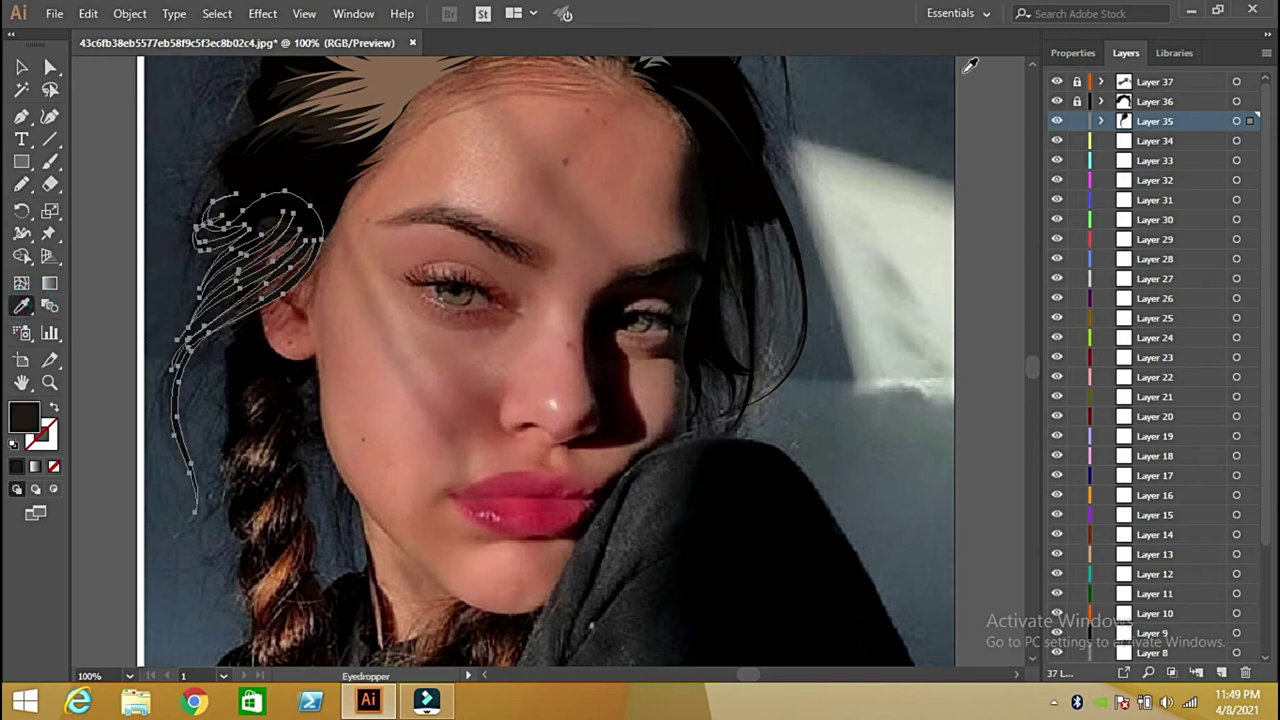
left_click(1076, 53)
left_click(1175, 313)
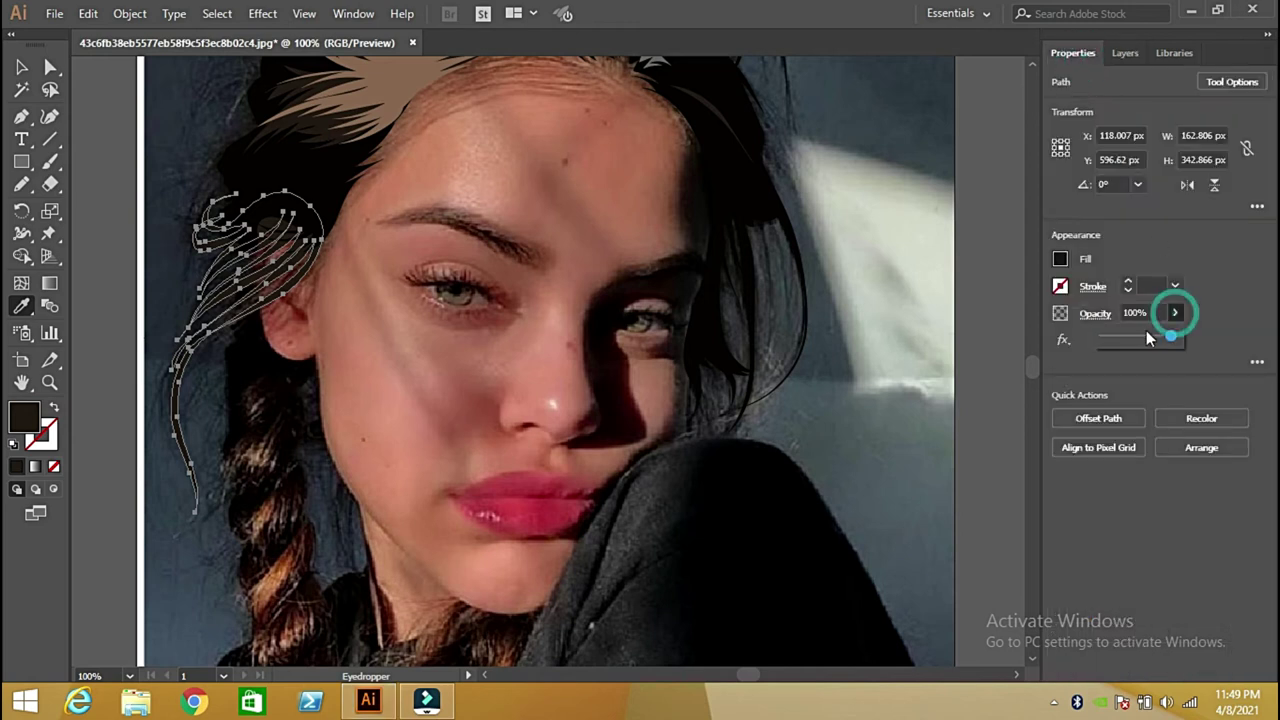
left_click(1149, 337)
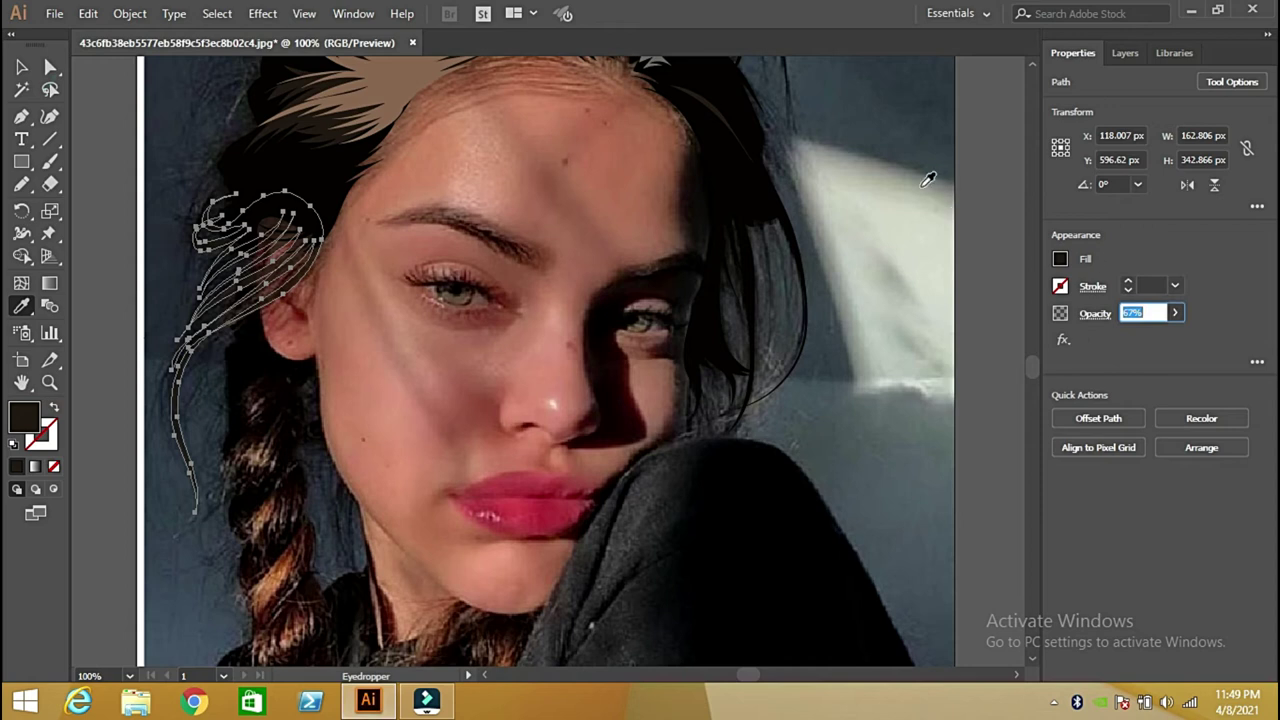
left_click(21, 67)
Deselect the hair strands, lock Layer 35 and make Layer 34 active
left_click(96, 130)
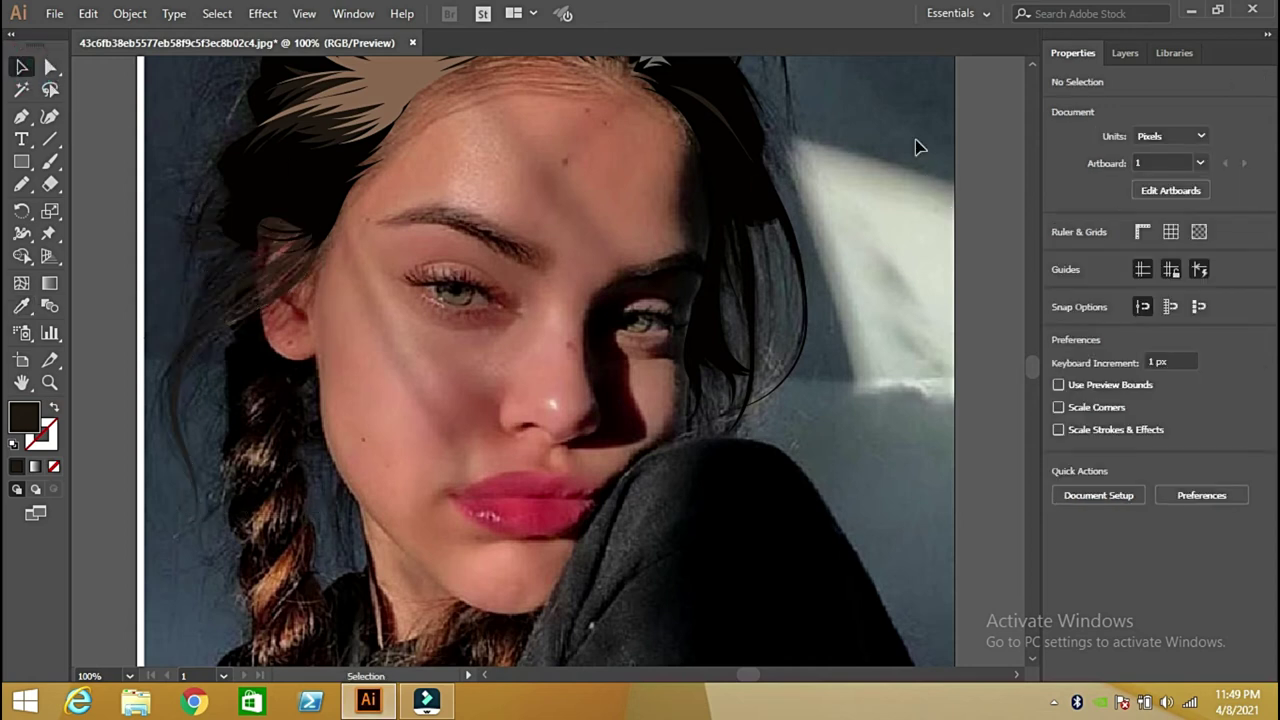
left_click(1122, 53)
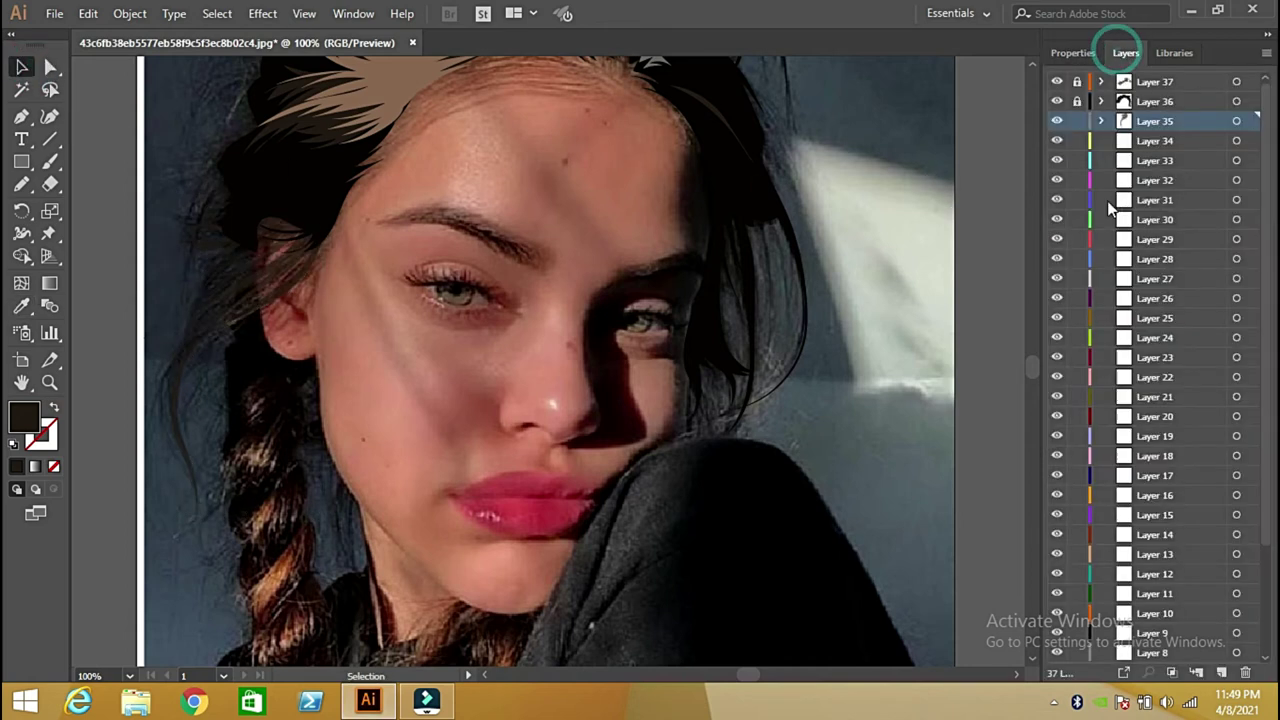
left_click(1131, 148)
left_click(21, 184)
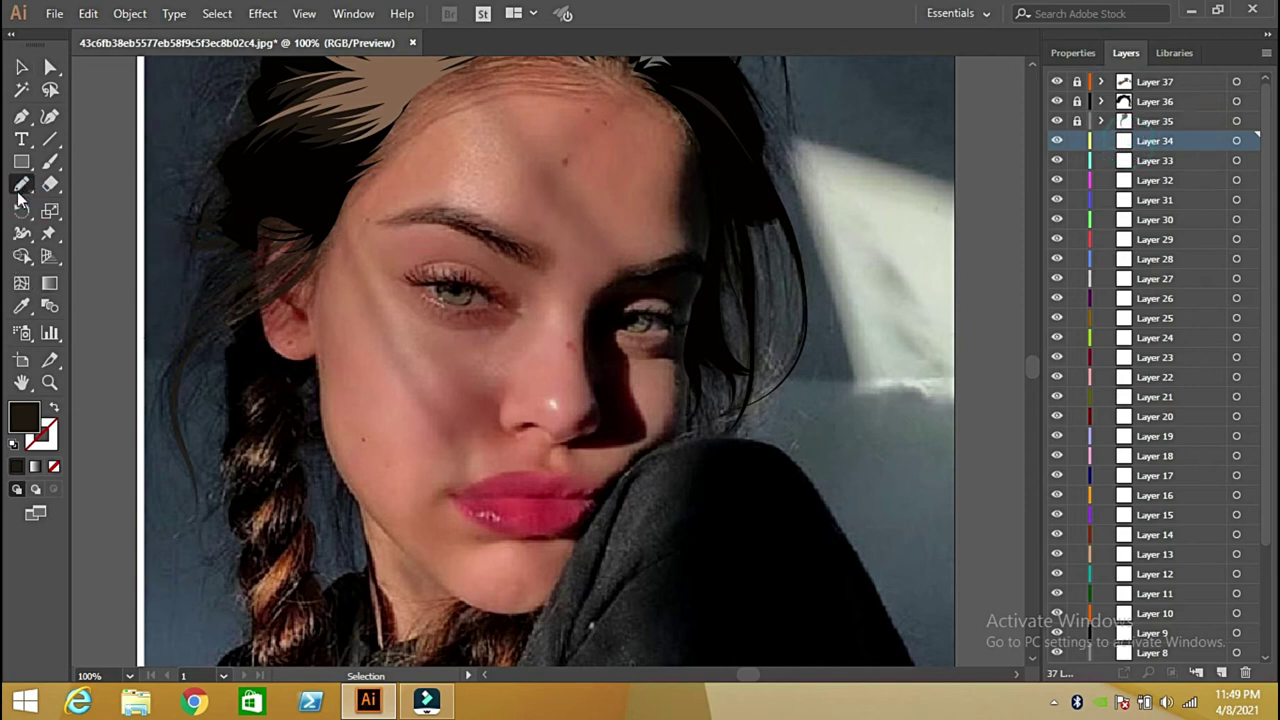
Pencil-trace a closed, unfilled outline around the upper braid from below the ear
mouse_move(258, 267)
left_mouse_down()
mouse_move(265, 322)
mouse_move(317, 353)
mouse_move(293, 455)
mouse_move(300, 518)
left_mouse_up()
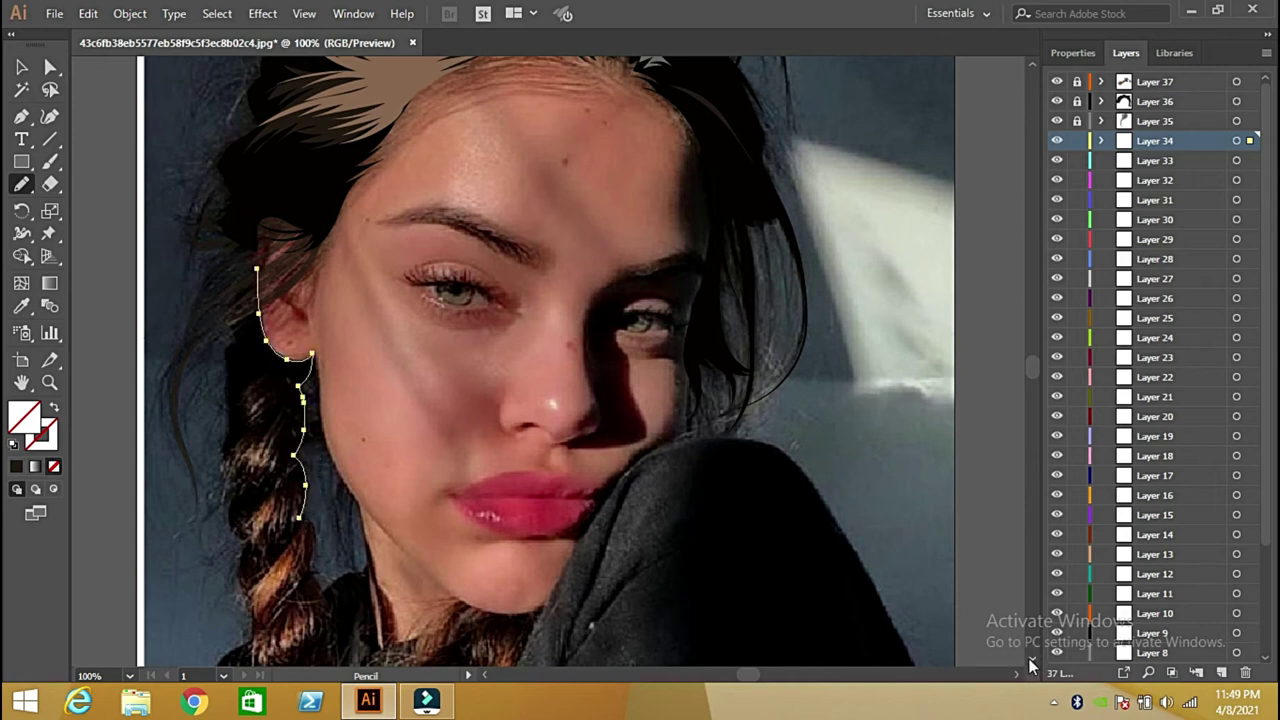
scroll(1033, 658, "down", 5)
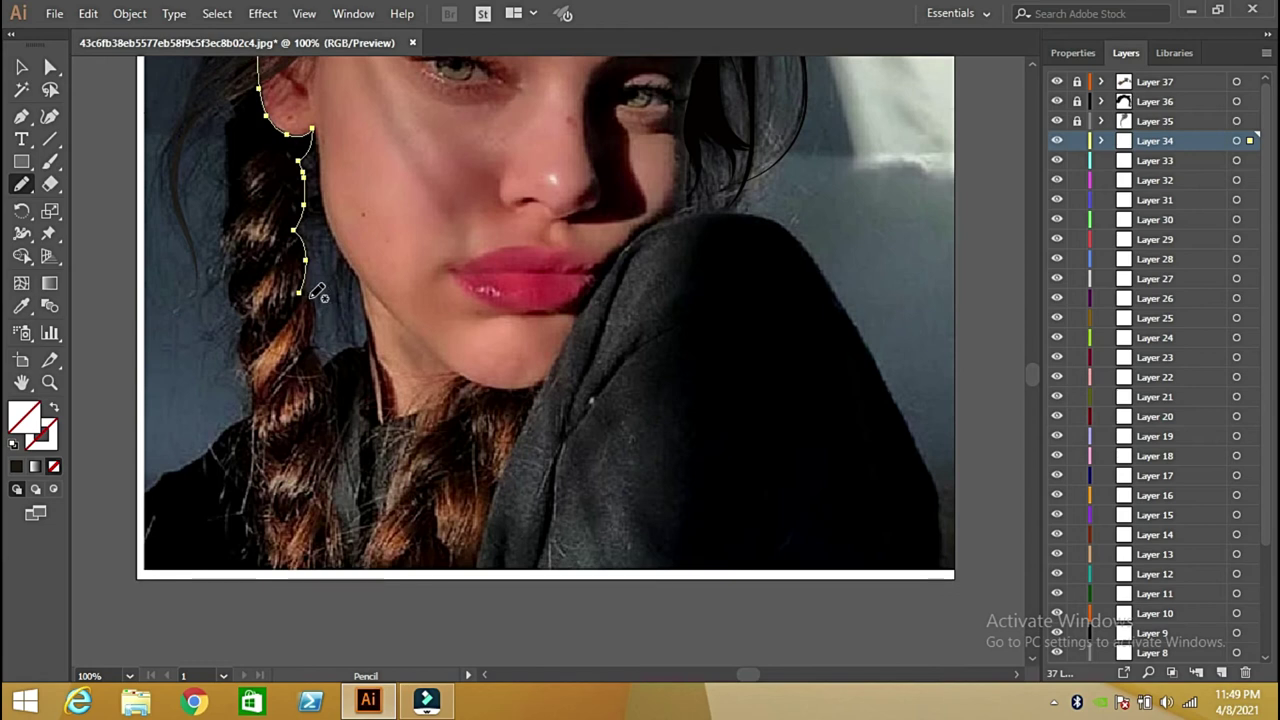
left_click_drag(300, 294, 310, 347)
left_click(308, 346)
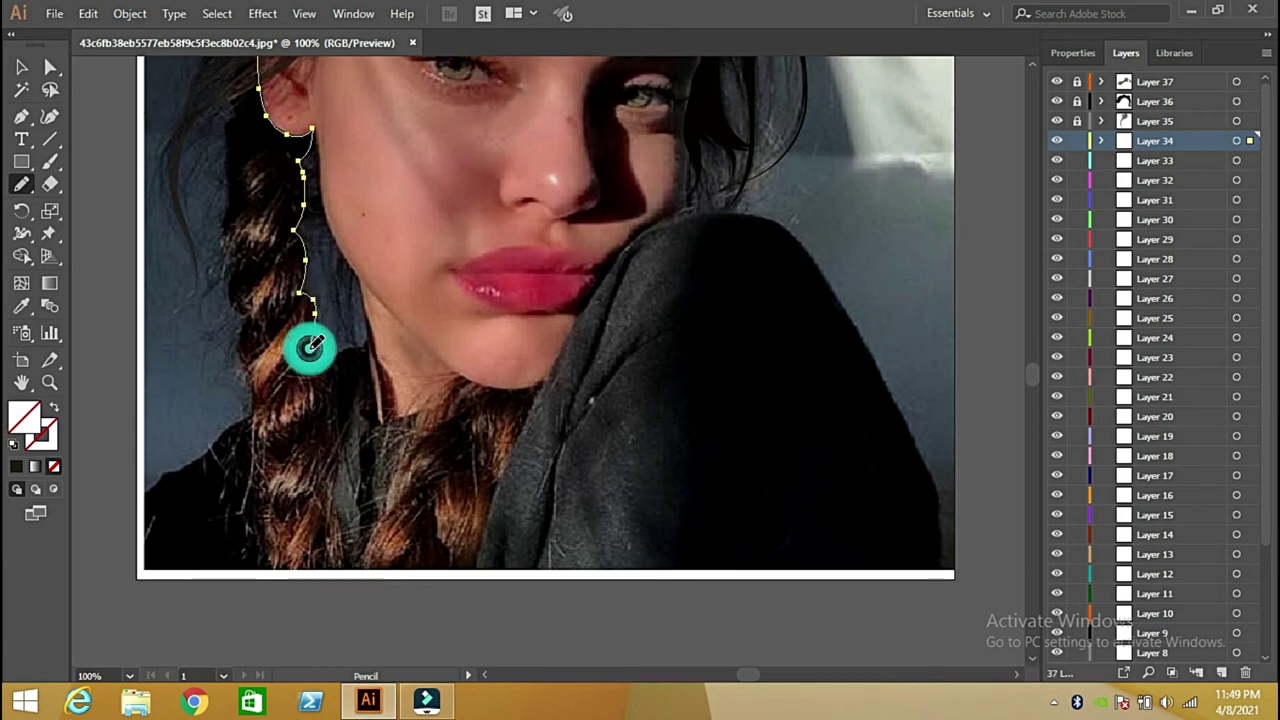
left_click_drag(265, 398, 260, 403)
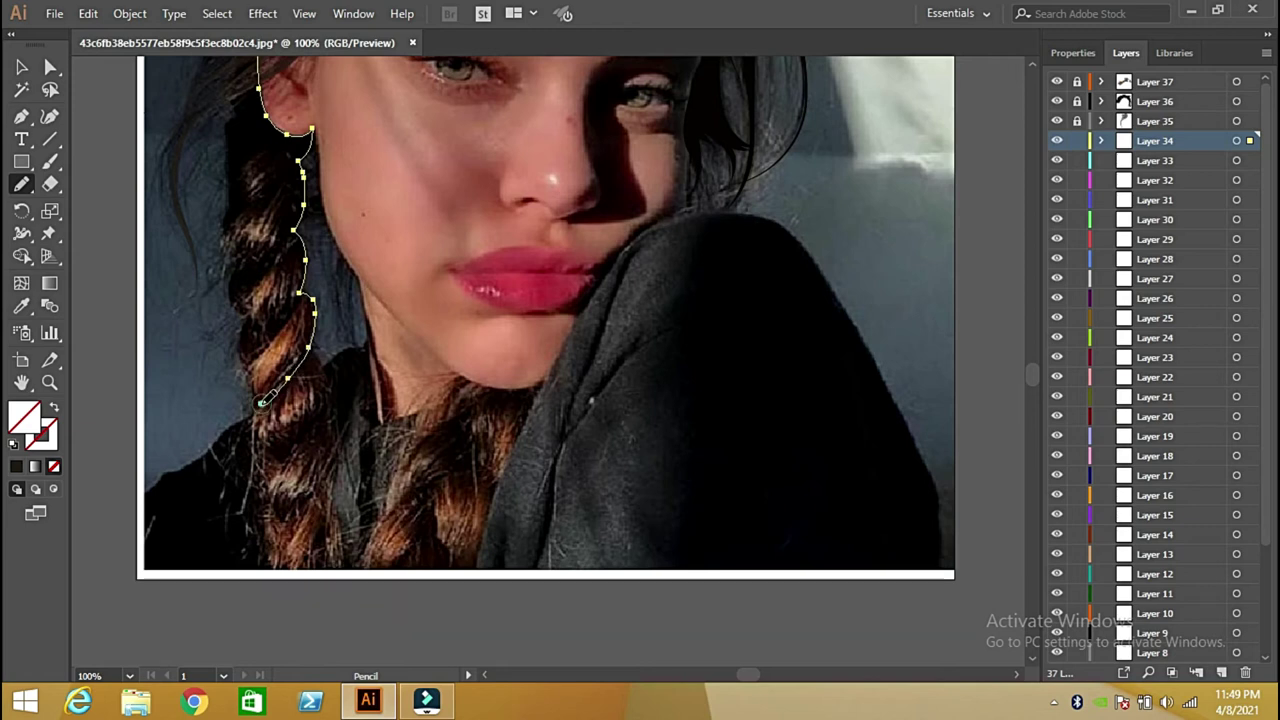
left_click_drag(253, 322, 228, 184)
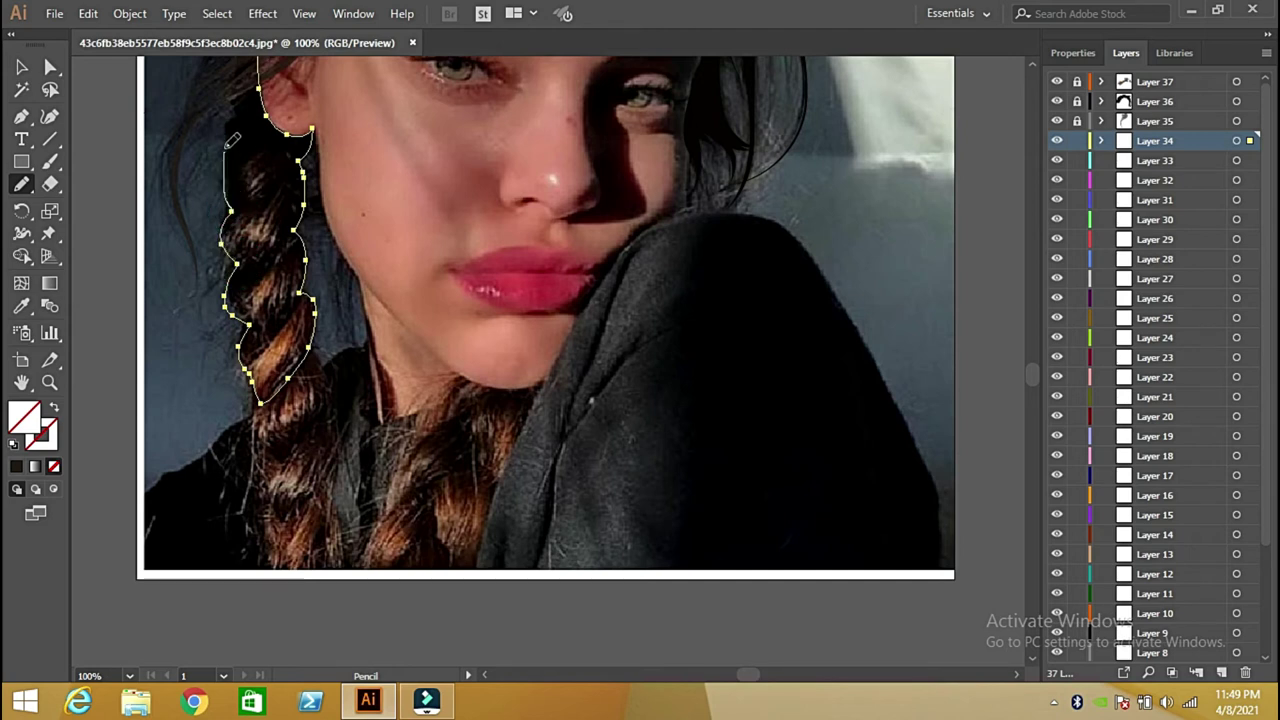
left_click_drag(237, 122, 236, 122)
scroll(1033, 70, "up", 3)
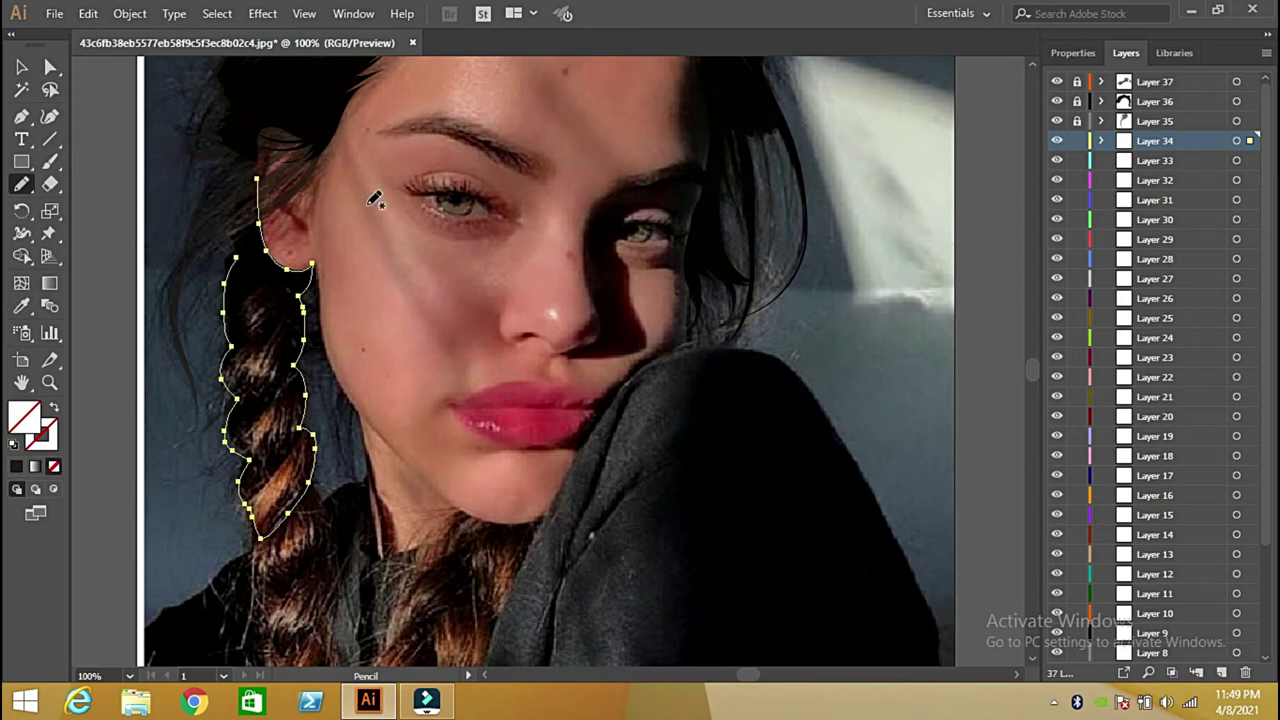
left_click_drag(237, 256, 236, 208)
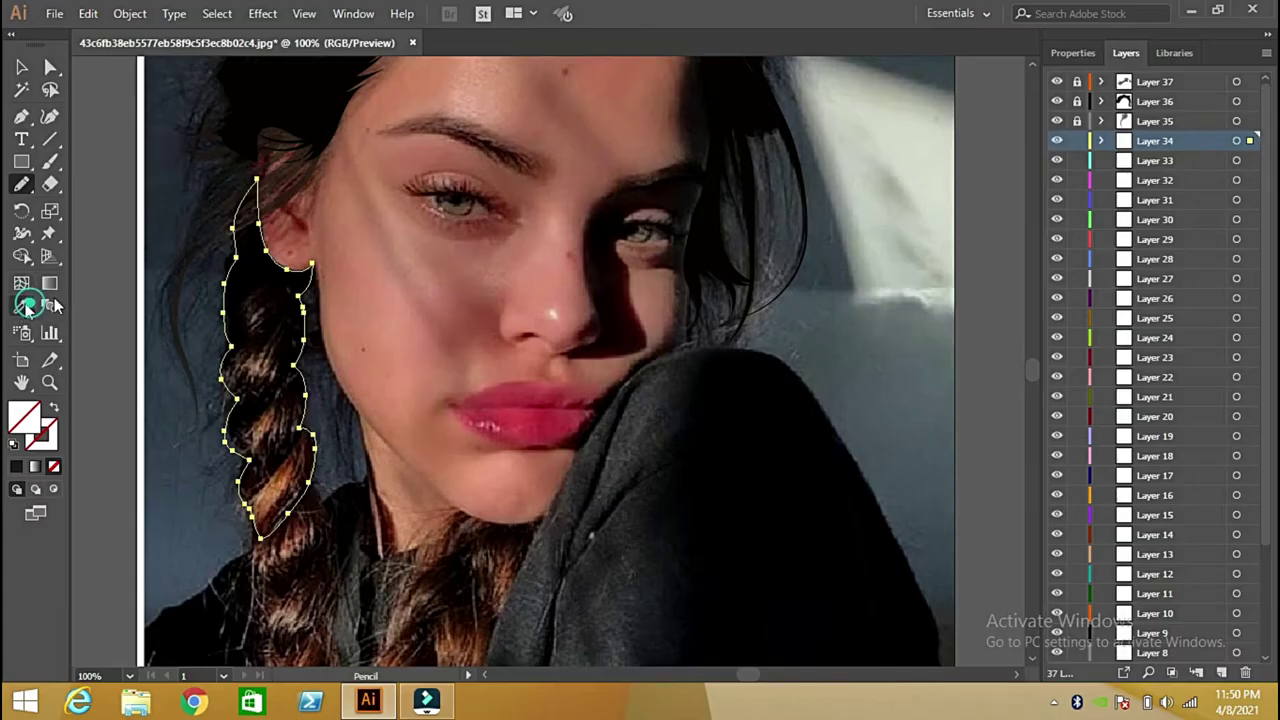
Pencil-draw a small closed piece and a feather-shaped strand on the braid loop
left_click(24, 70)
left_click(22, 184)
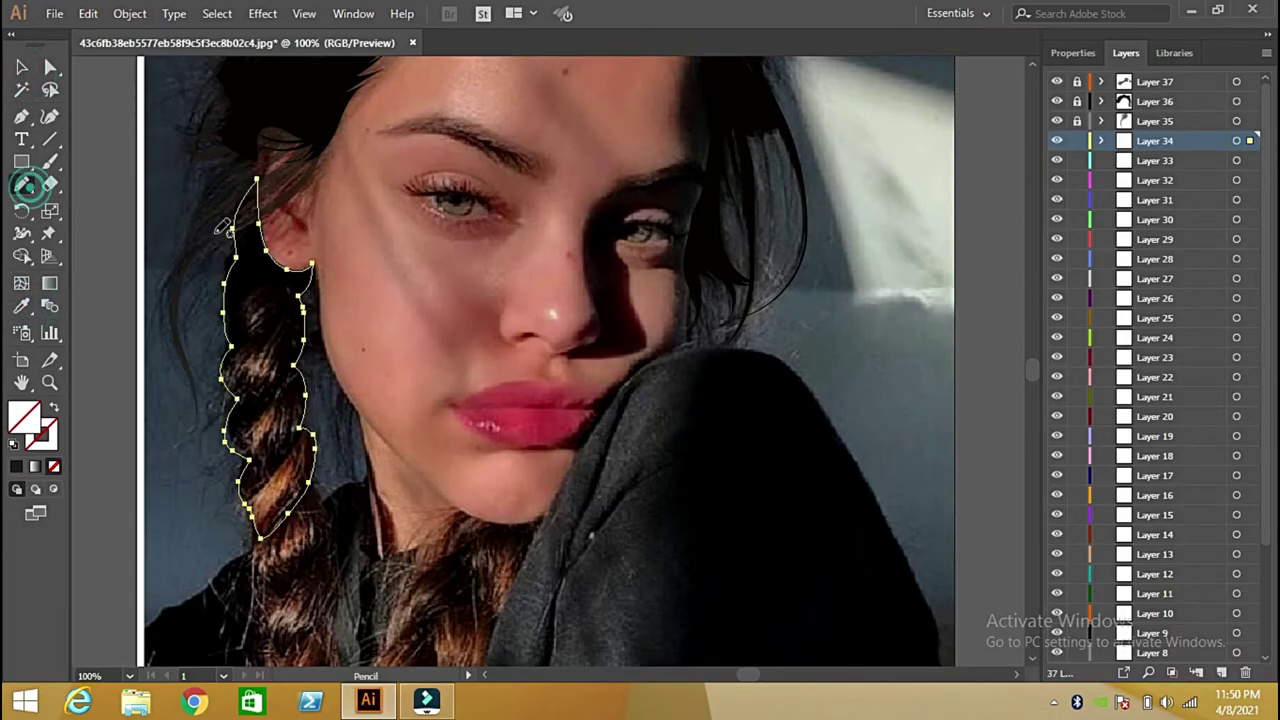
left_click_drag(268, 280, 248, 290)
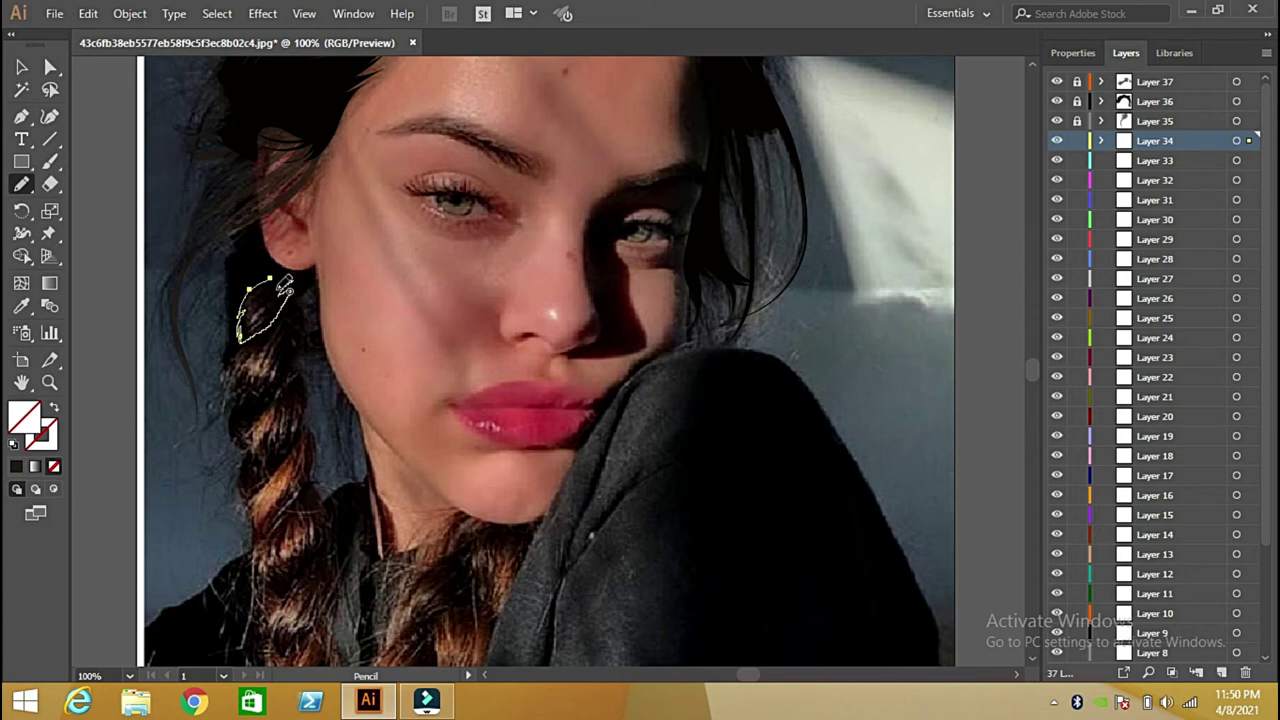
left_click_drag(283, 284, 281, 302)
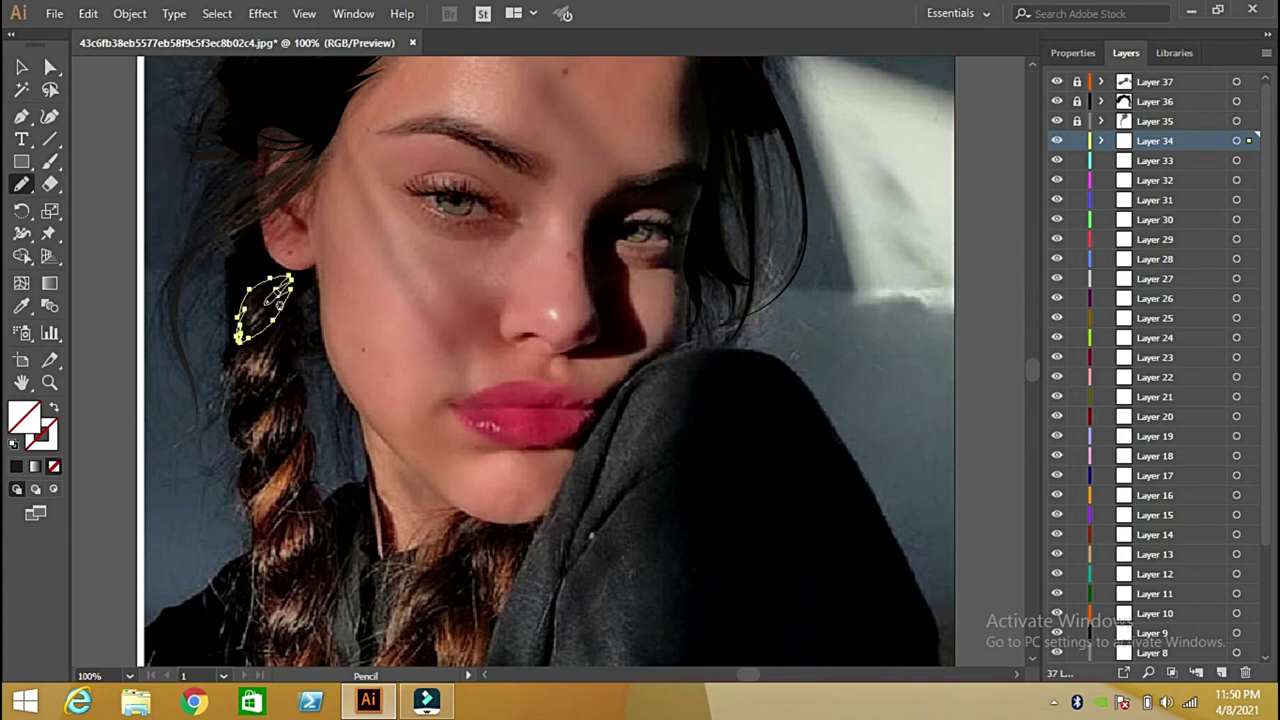
key("ctrl+shift+a")
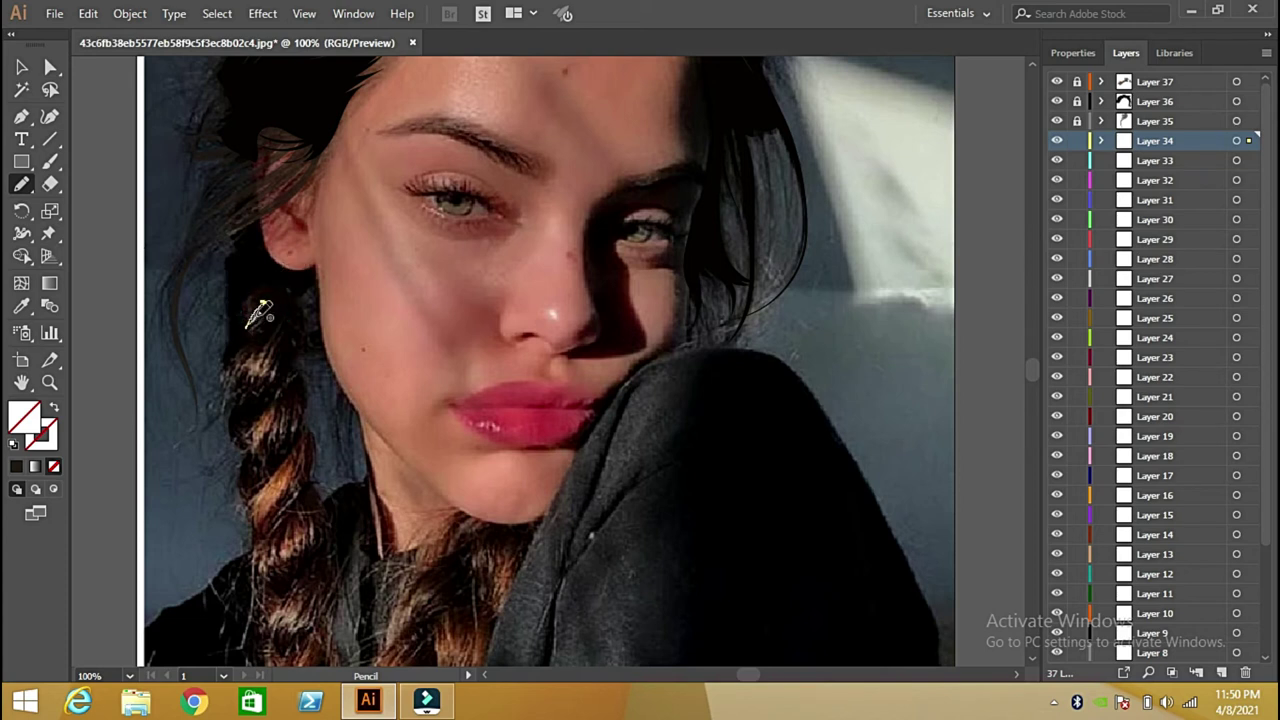
left_click_drag(270, 300, 270, 298)
Fill the new shape with pinkish-brown sampled from the braid, then lighten it to pink
left_click(21, 306)
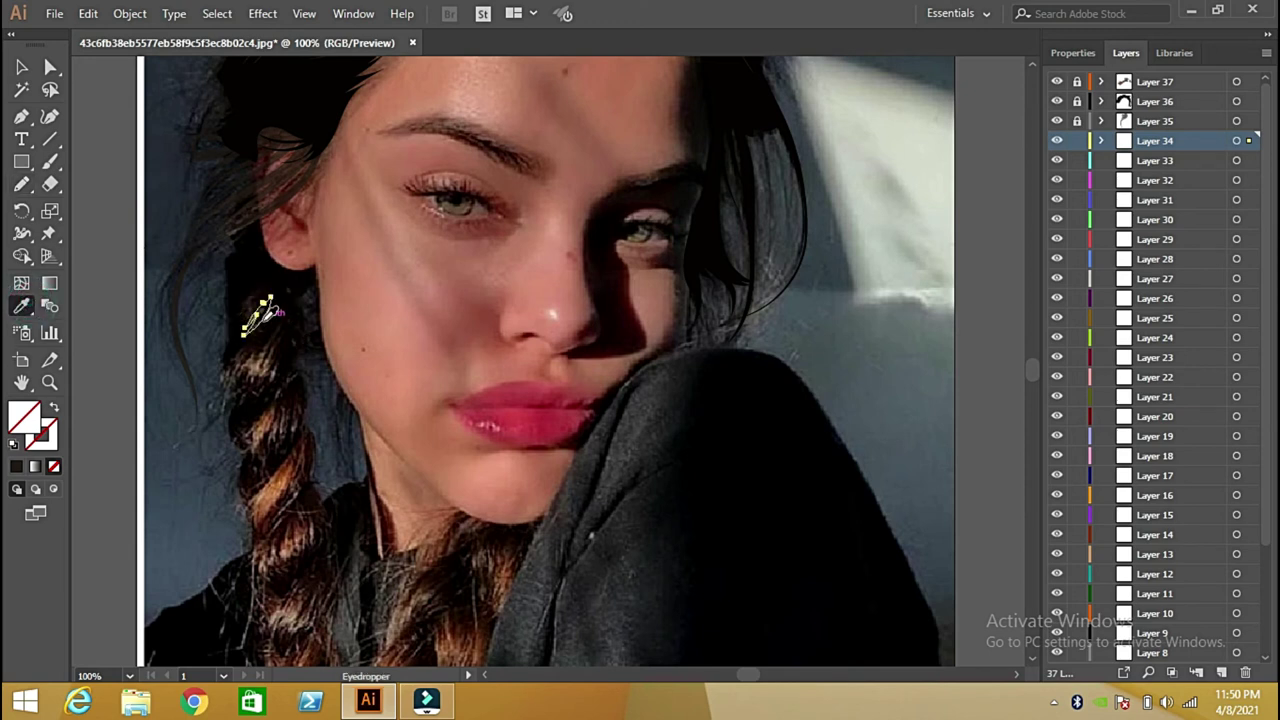
left_click(853, 188)
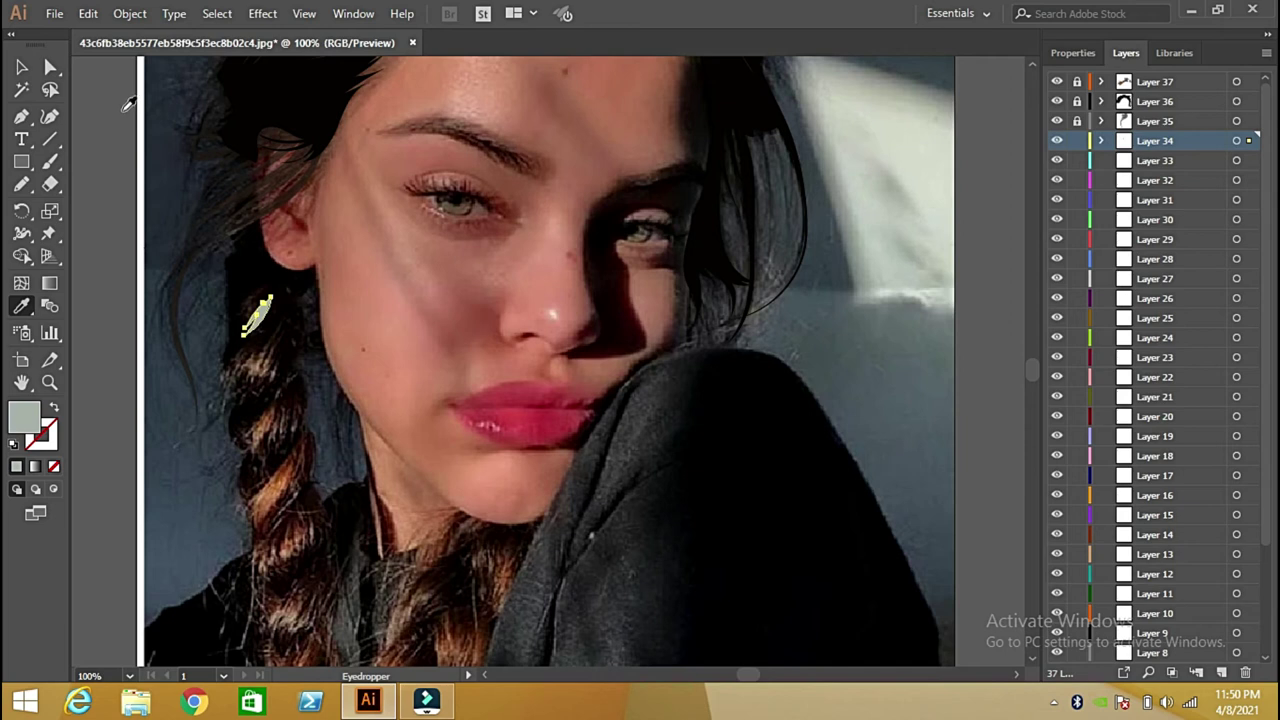
left_click(253, 432)
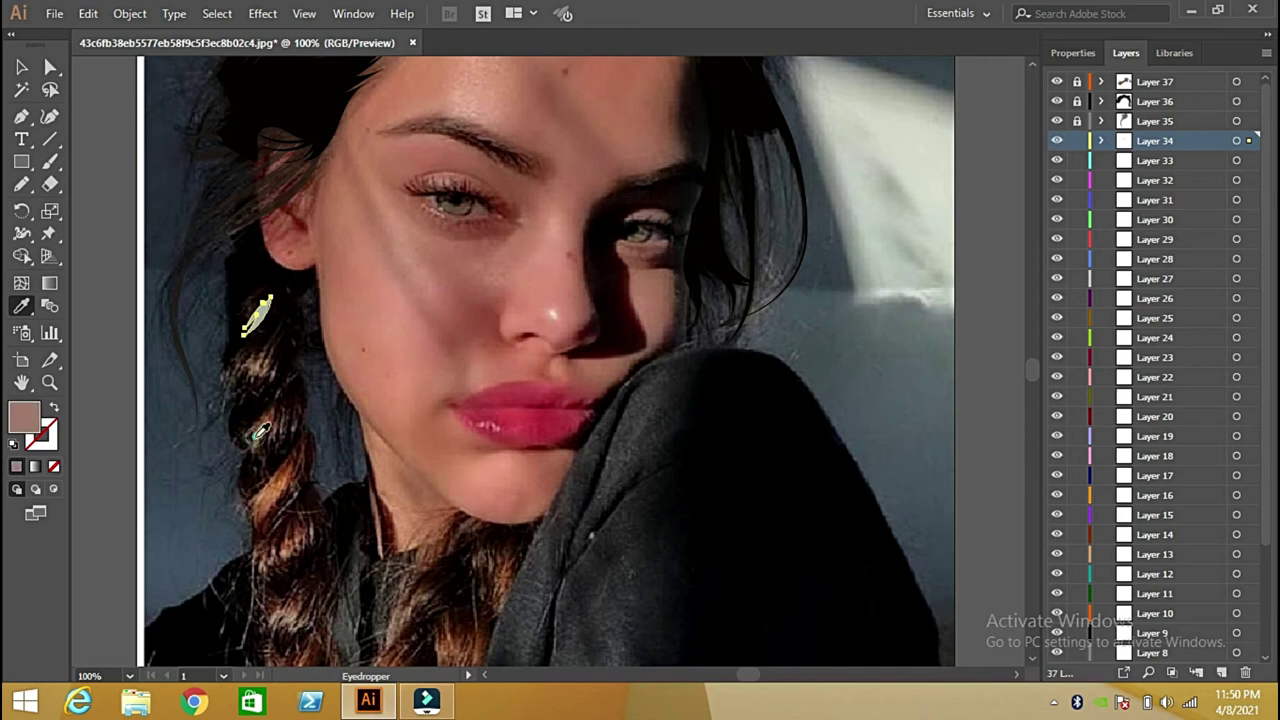
double_click(28, 416)
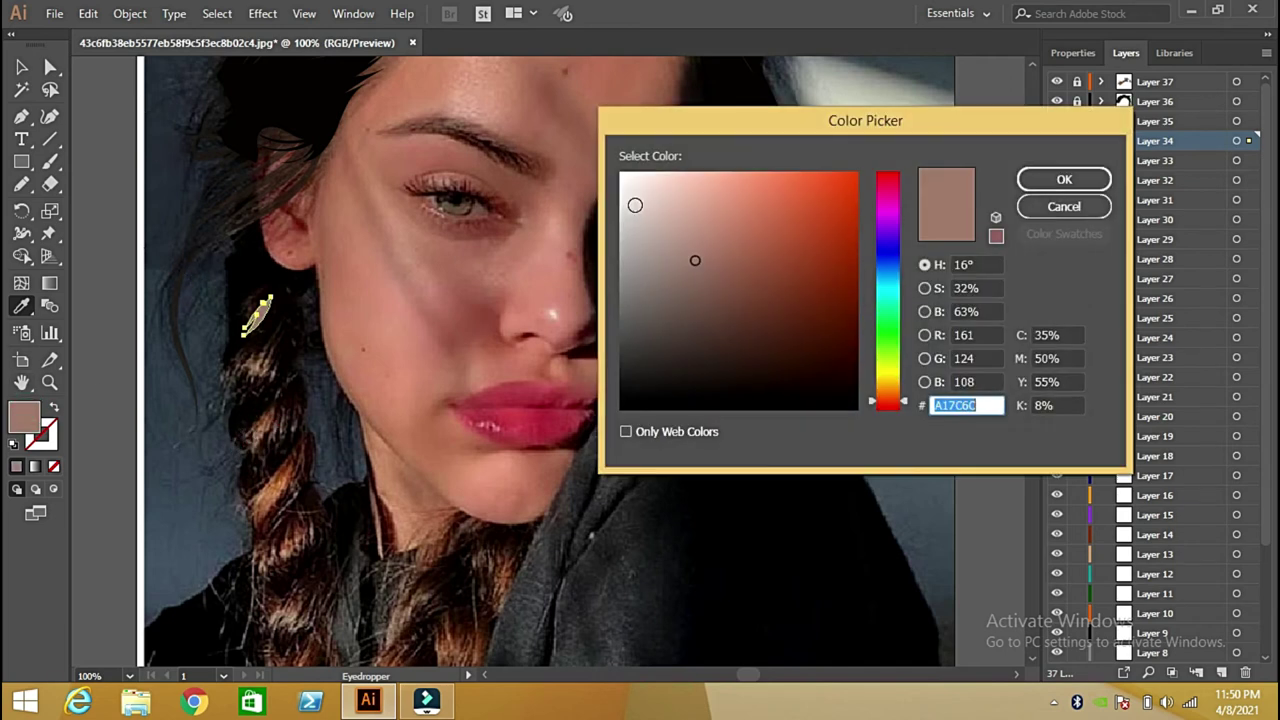
left_click(677, 218)
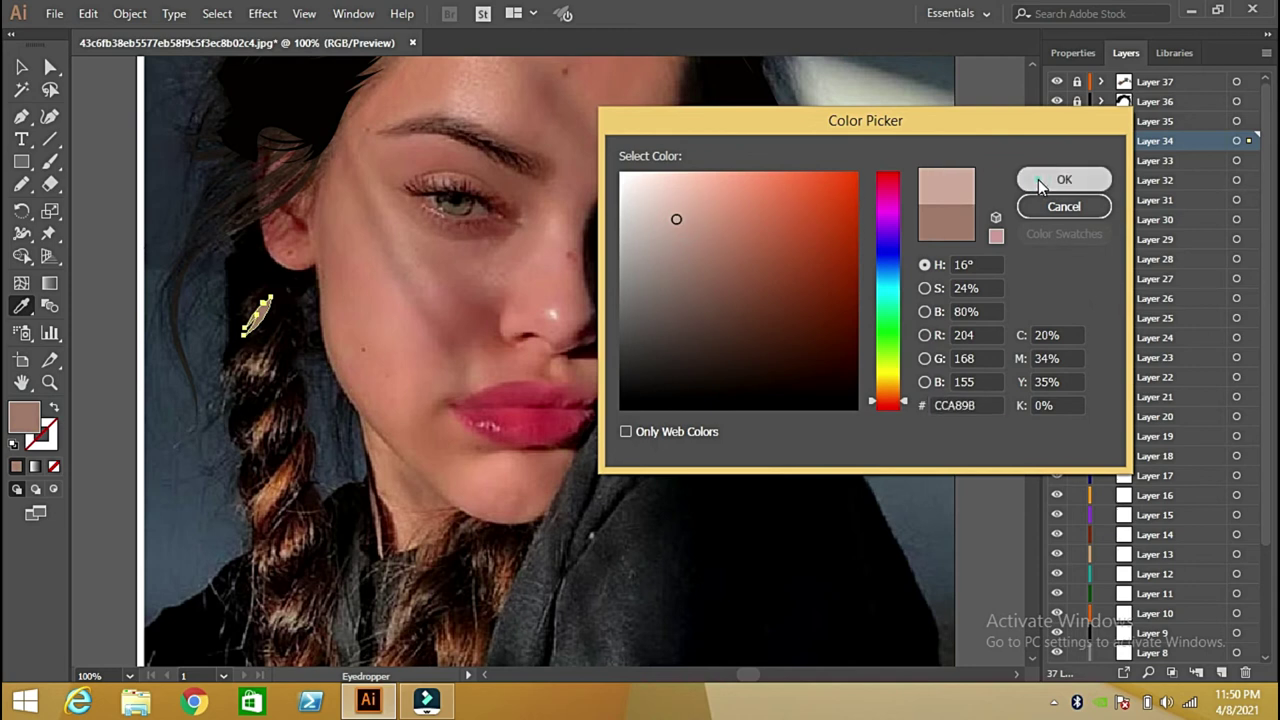
left_click(1062, 179)
Fill the feather-shaped piece with the dark hair colour sampled from the photo
left_click(22, 67)
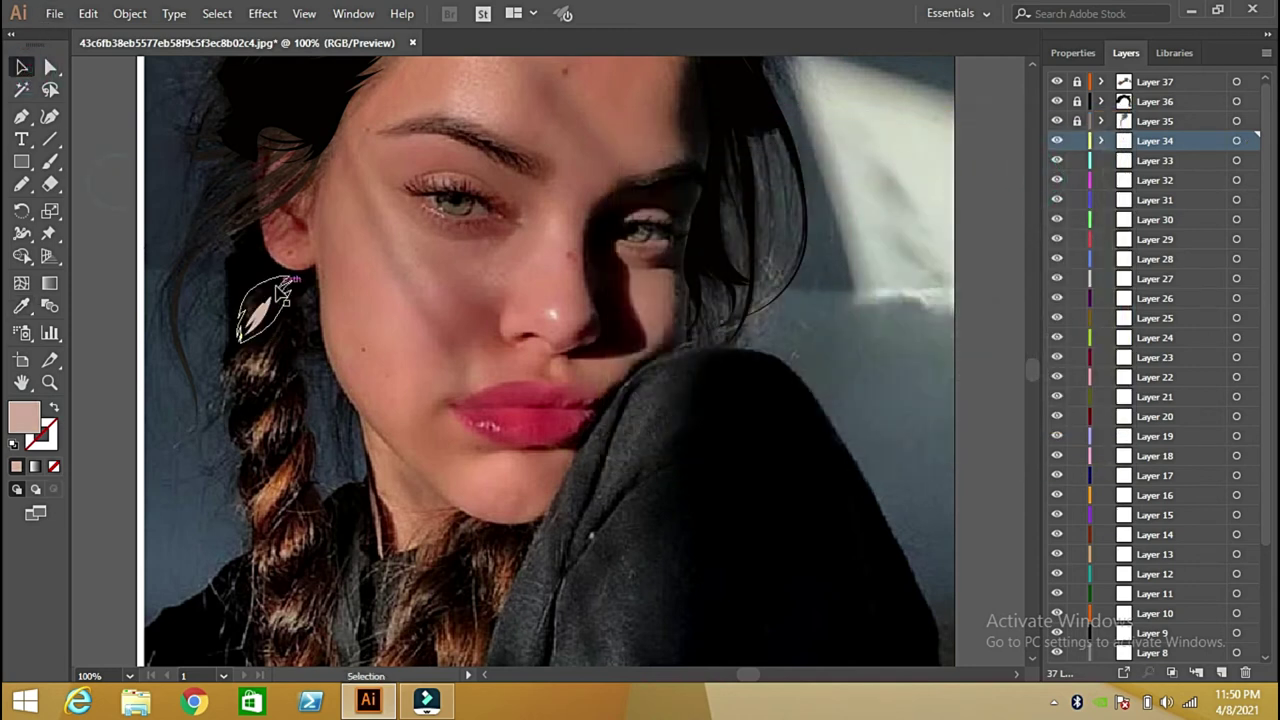
left_click(282, 293)
left_click(22, 306)
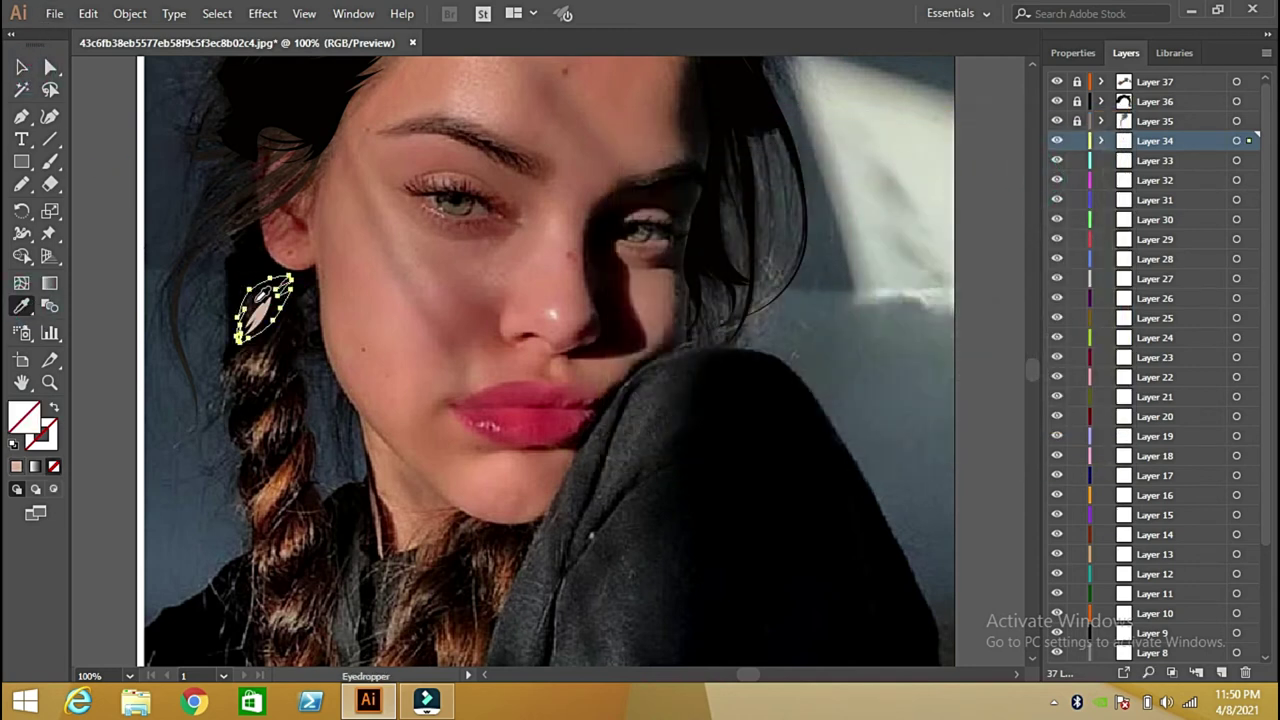
left_click(263, 293)
left_click(22, 67)
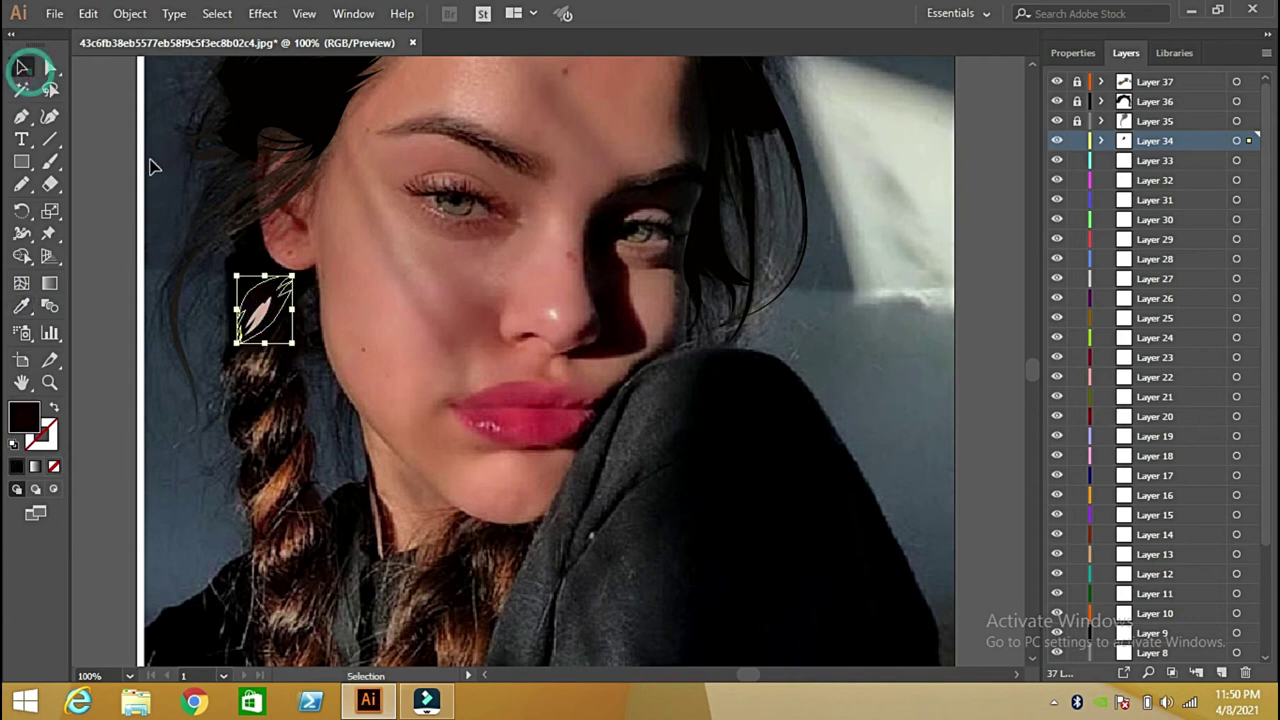
left_click(155, 170)
Draw a thin light strand along the braid and fill it with sampled brown
left_click(22, 184)
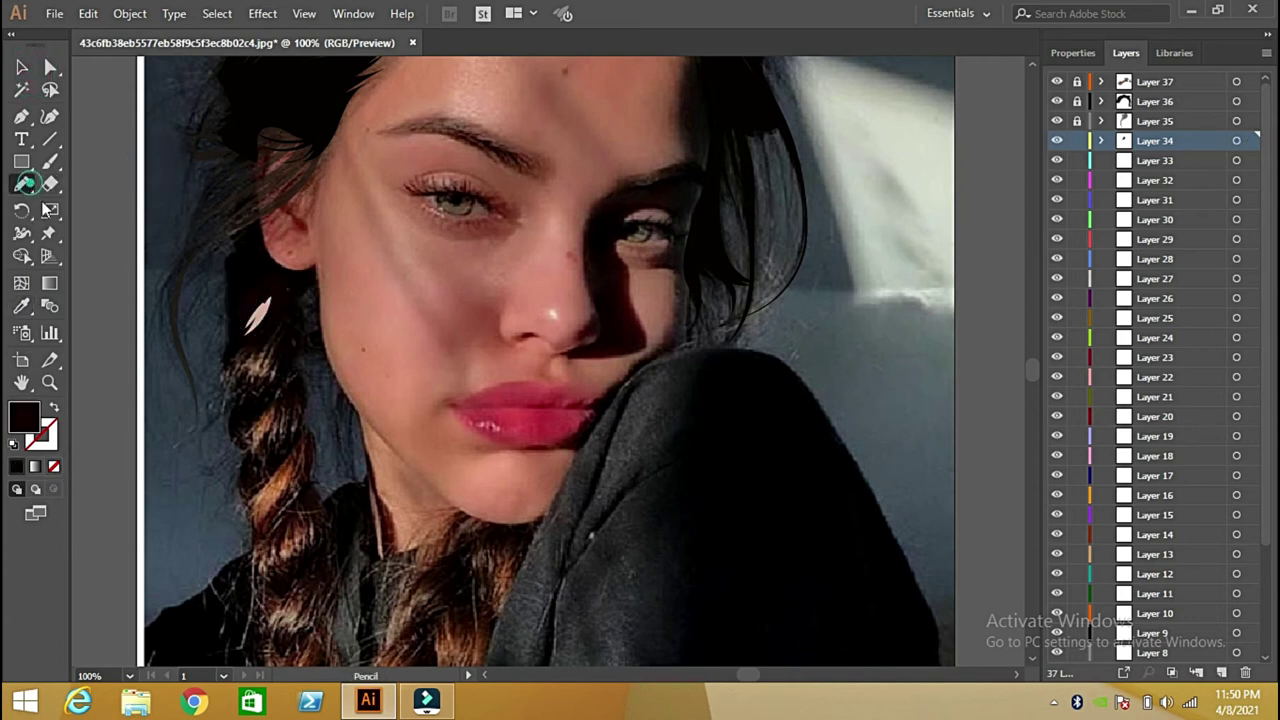
mouse_move(291, 318)
left_mouse_down()
mouse_move(270, 374)
mouse_move(238, 384)
mouse_move(283, 306)
mouse_move(280, 362)
mouse_move(262, 375)
left_mouse_up()
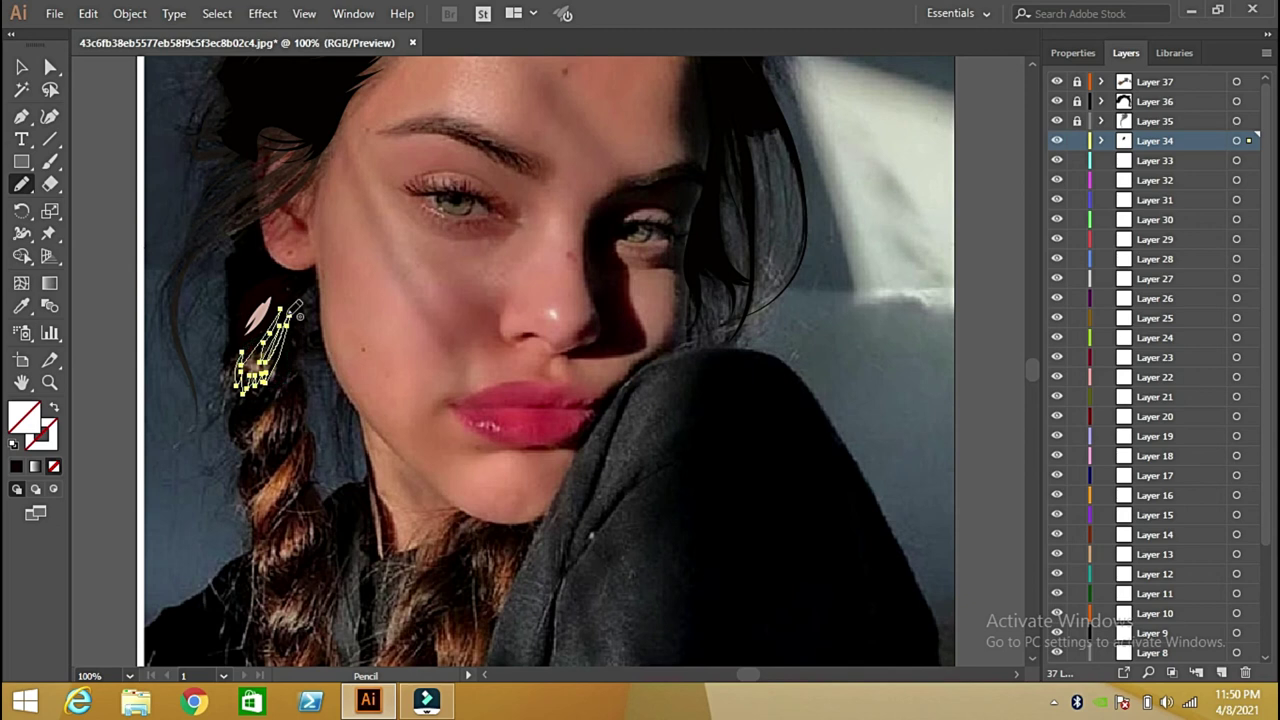
left_click(21, 306)
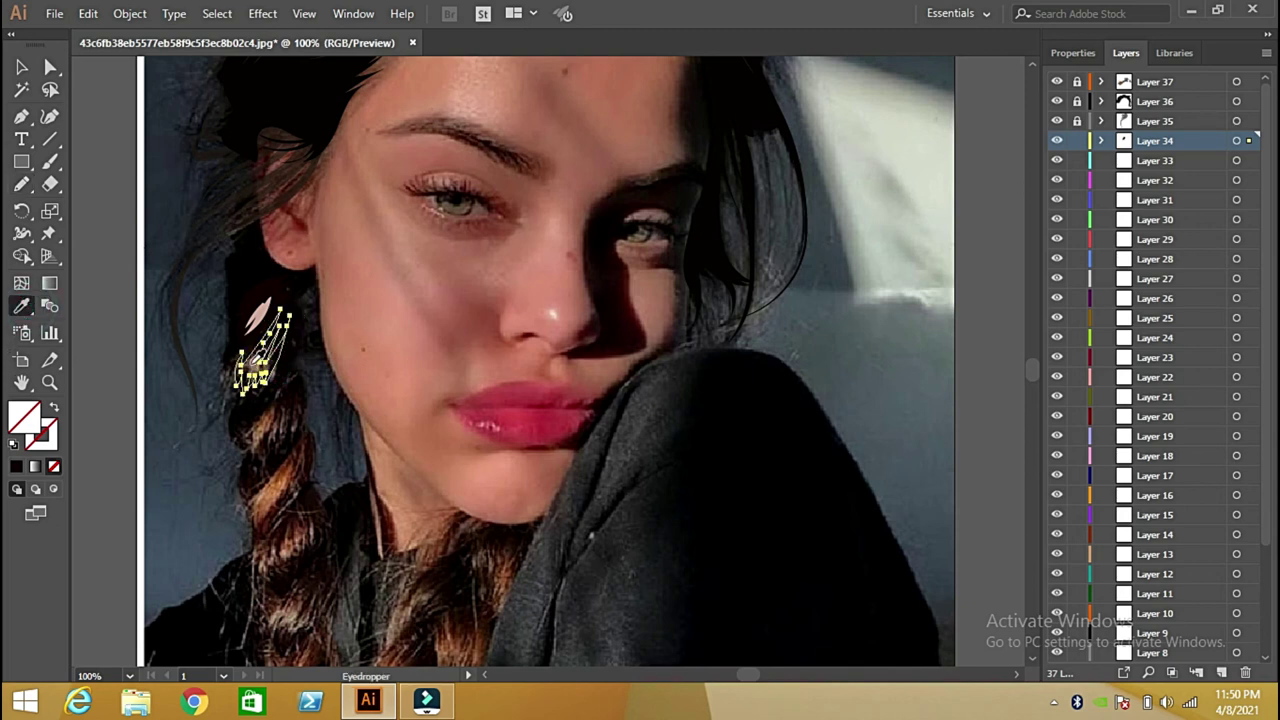
left_click(255, 368)
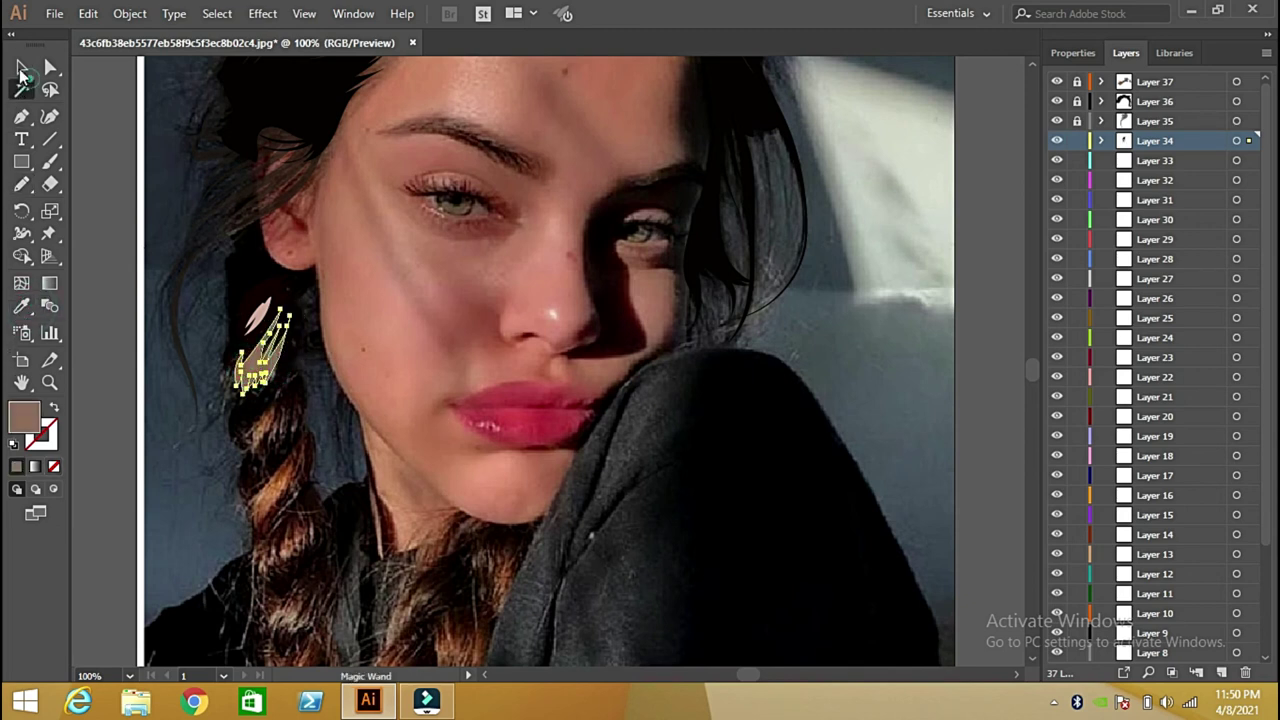
left_click(22, 66)
left_click(82, 172)
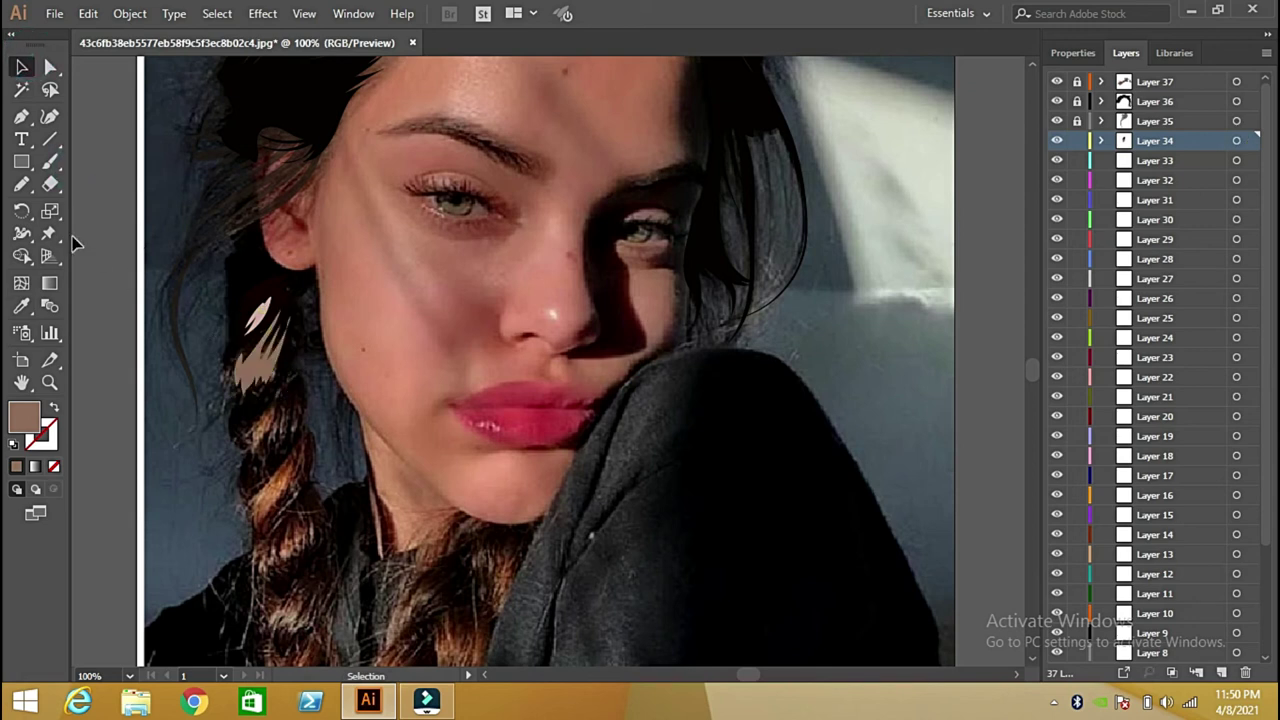
Draw a strand down the braid, undo the unwanted outline, and fill it with braid brown
left_click(21, 184)
mouse_move(297, 379)
left_mouse_down()
mouse_move(296, 442)
mouse_move(246, 438)
left_mouse_up()
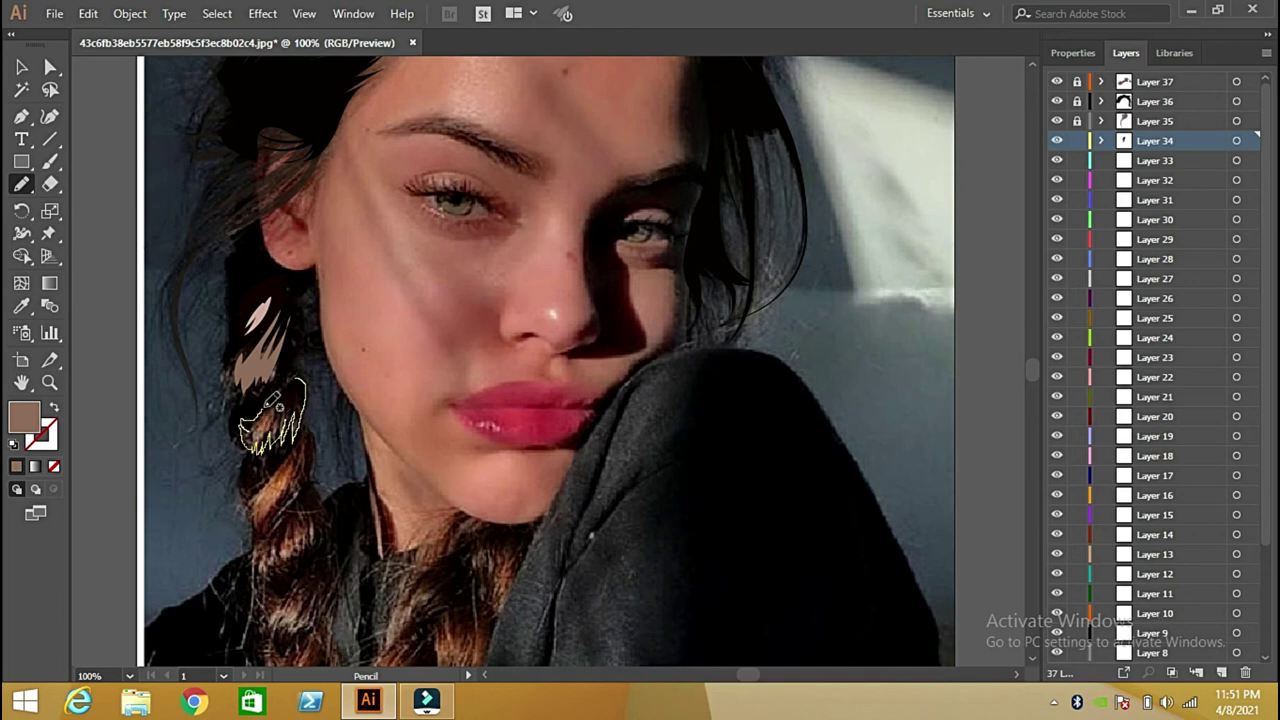
left_click_drag(273, 395, 296, 381)
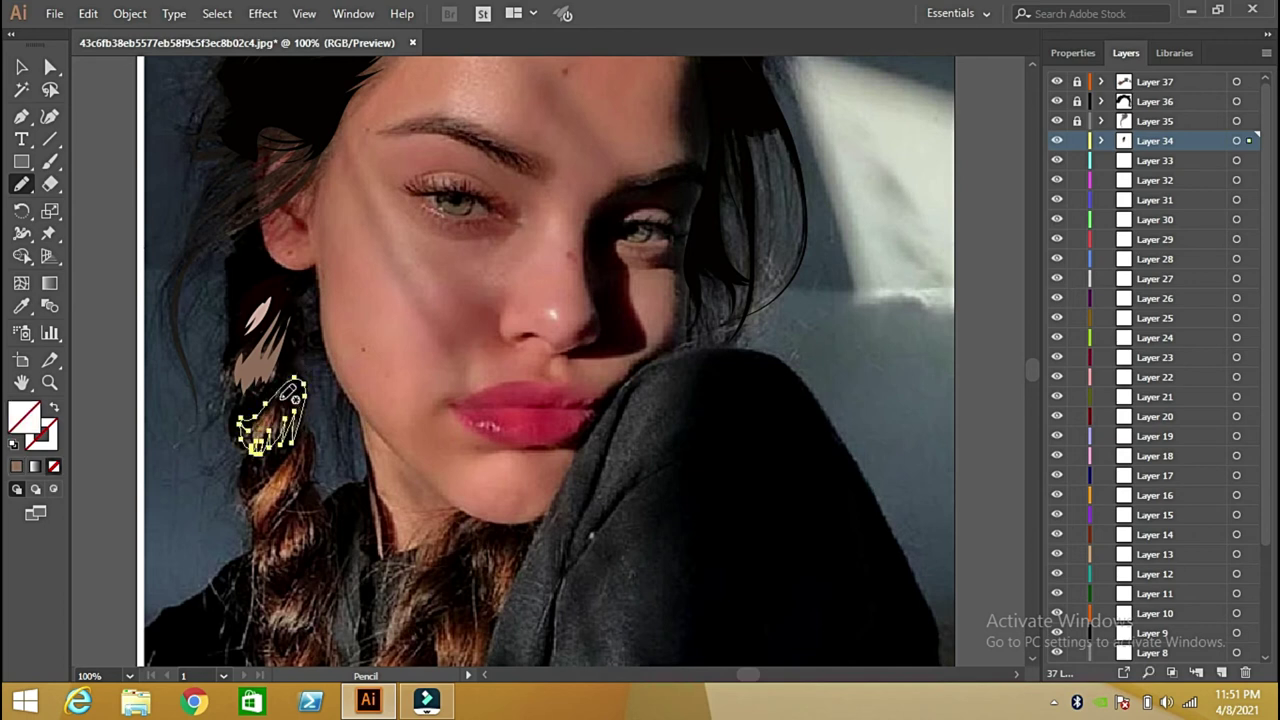
key("ctrl+z")
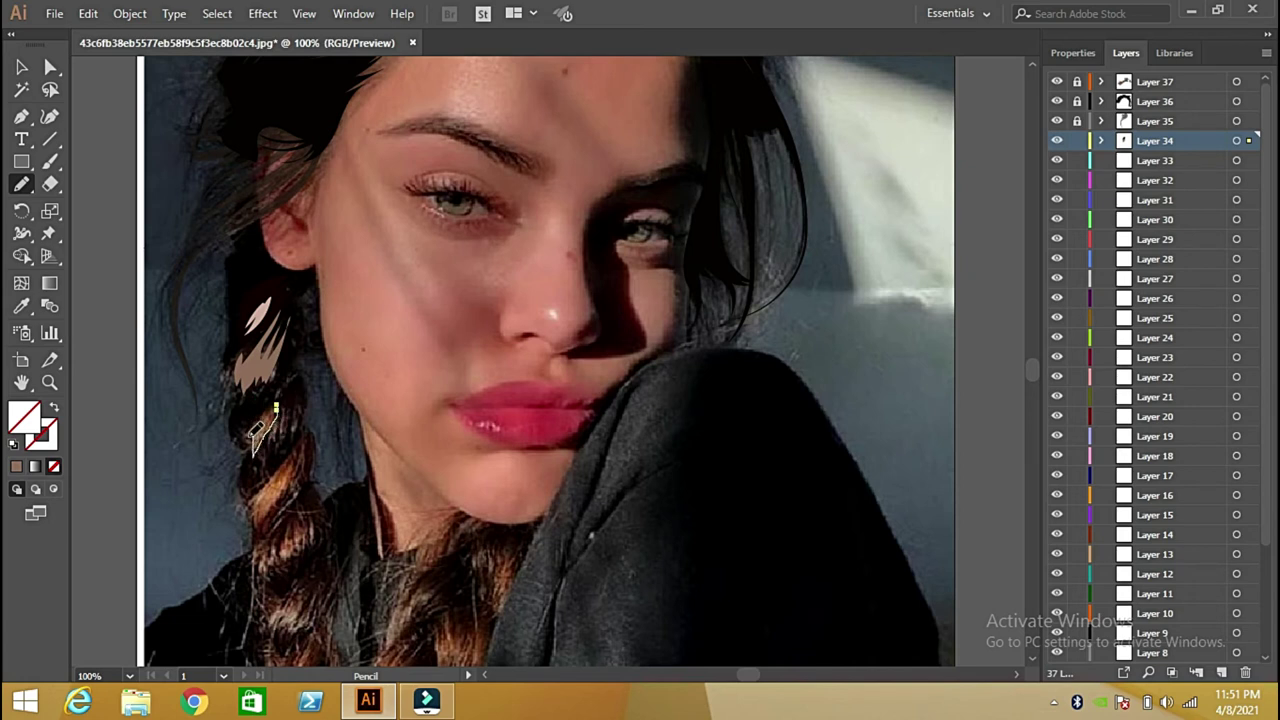
left_click(23, 305)
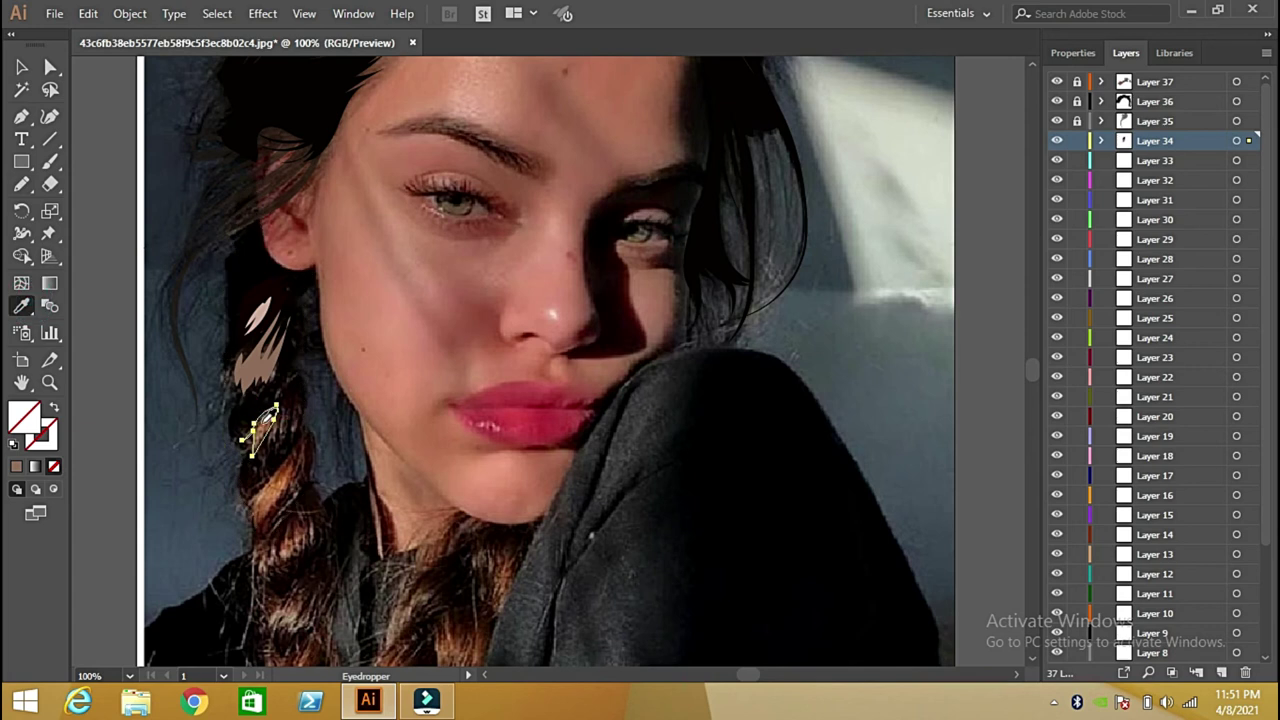
left_click(258, 425)
Fill another braid shape with a dark sampled tone and start a strand outline lower down
key("v")
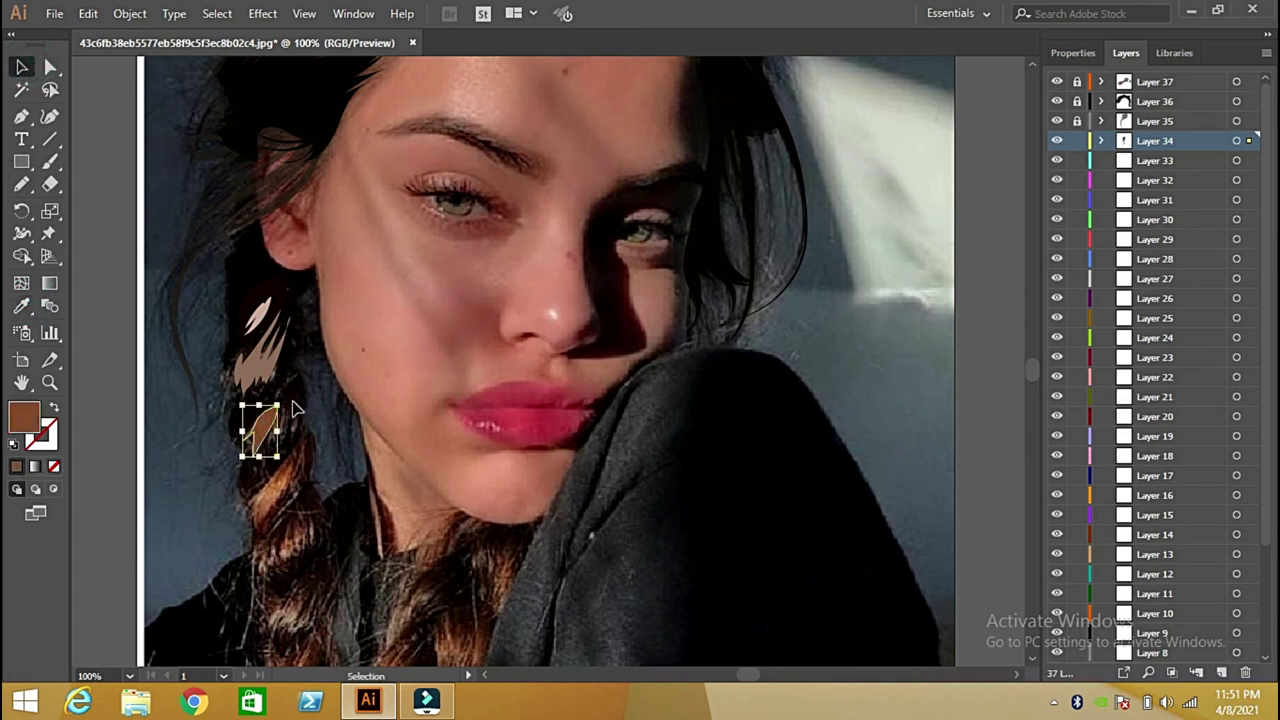
left_click(300, 406)
left_click(22, 305)
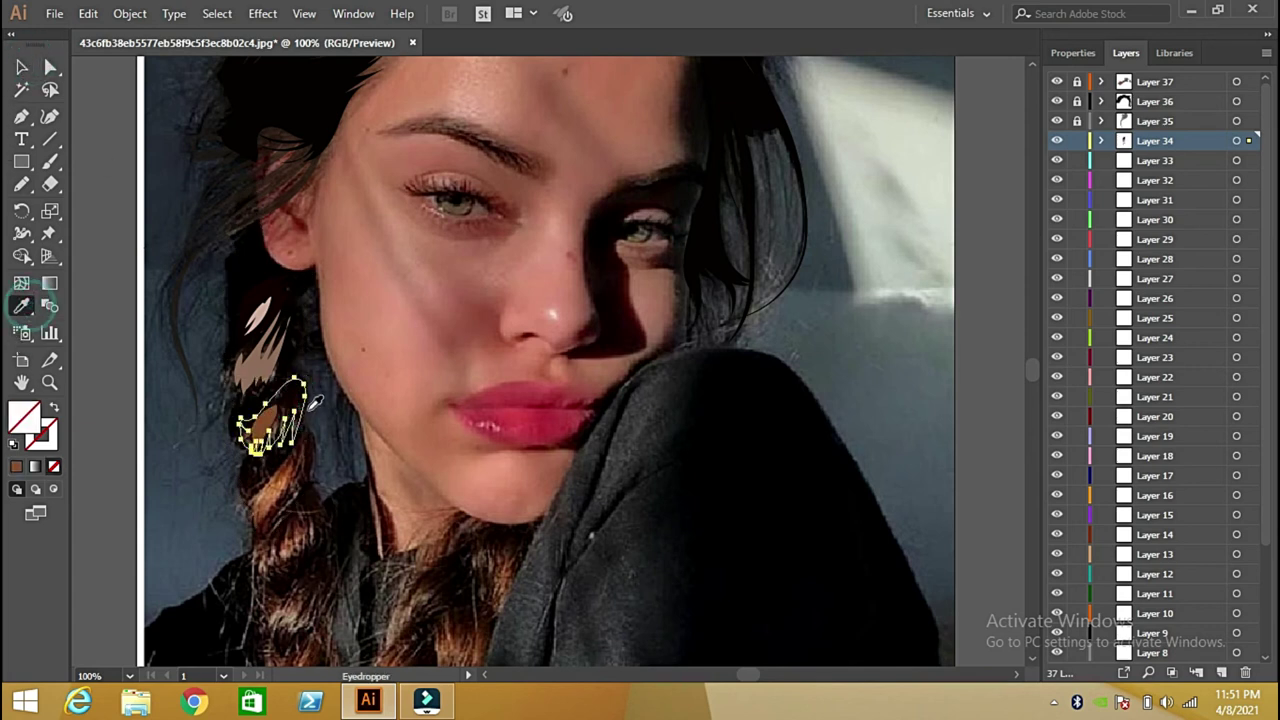
left_click(300, 400)
left_click(26, 68)
left_click(88, 172)
left_click(22, 184)
mouse_move(303, 424)
left_mouse_down()
mouse_move(304, 476)
mouse_move(261, 534)
mouse_move(278, 461)
left_mouse_up()
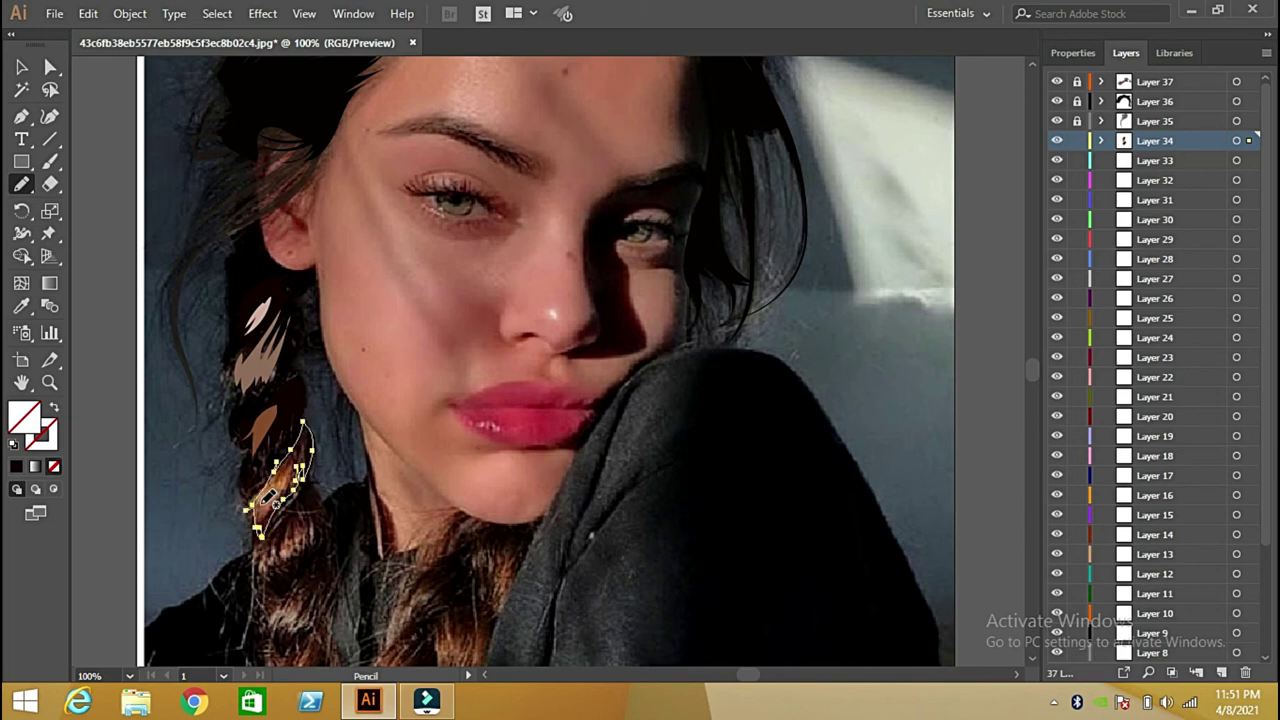
Close the lower strand outline and fill it with tan sampled from the braid
left_click_drag(302, 444, 312, 462)
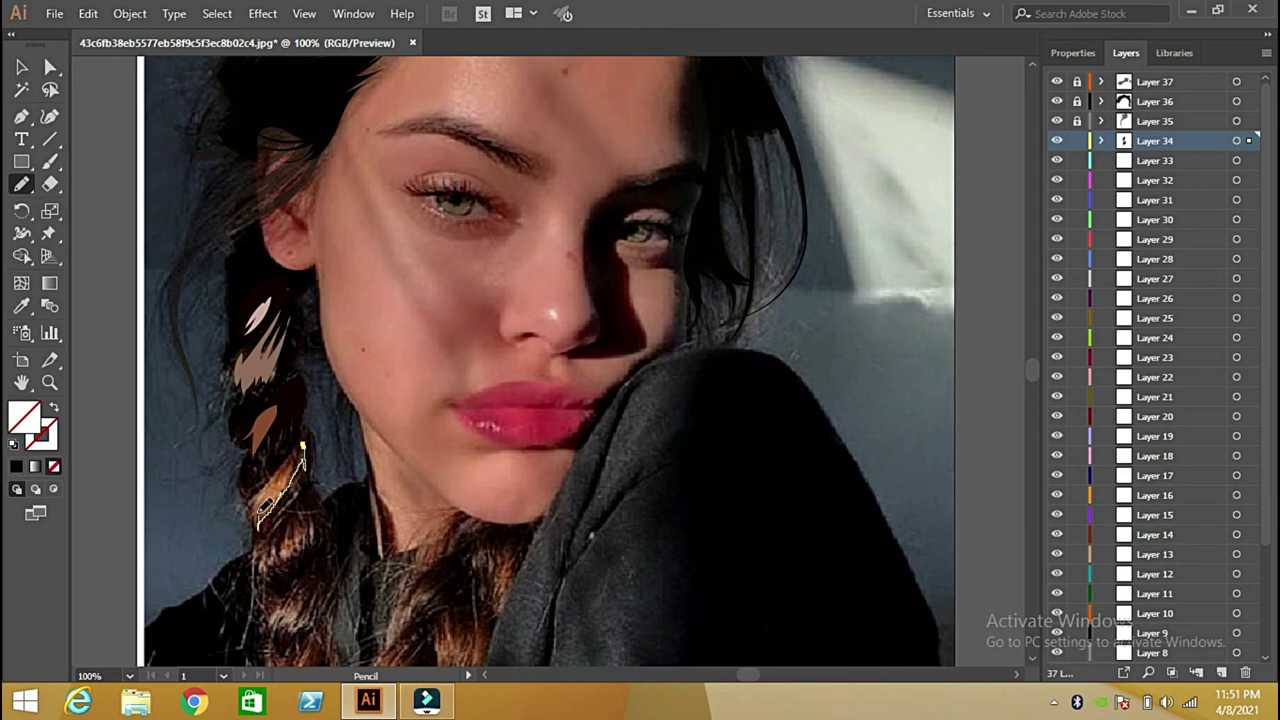
left_click_drag(266, 488, 272, 470)
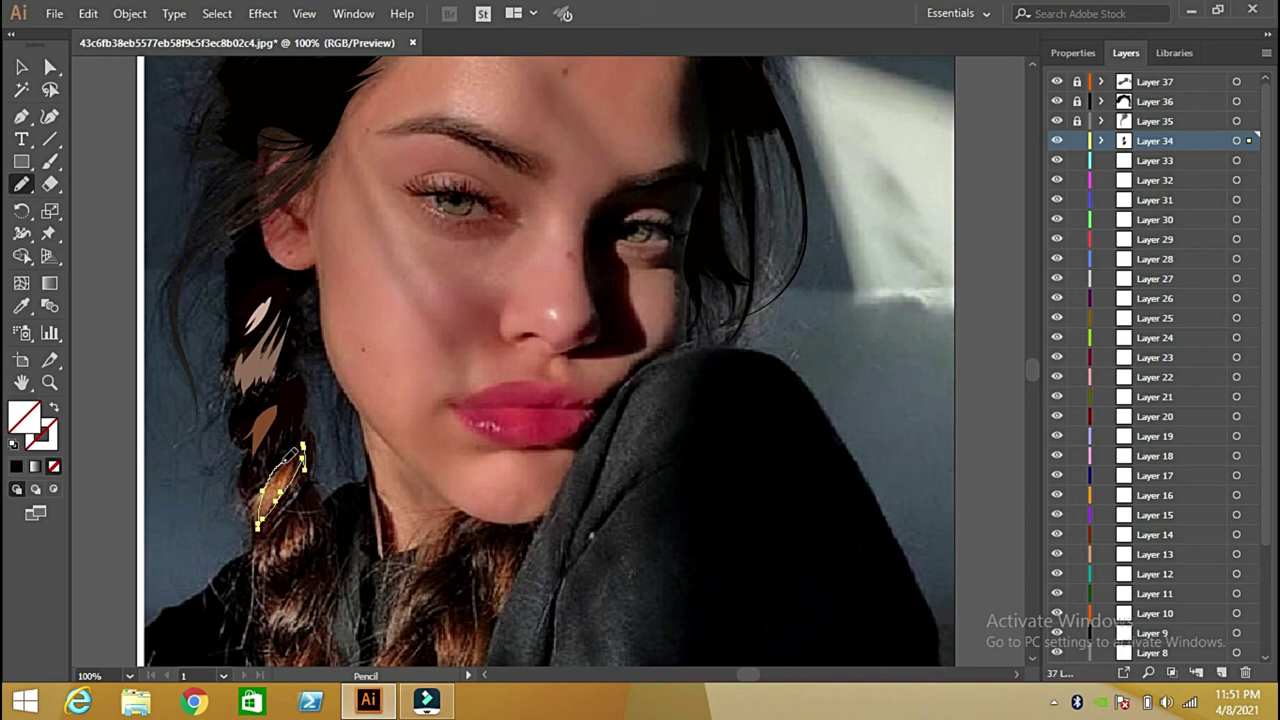
key("i")
left_click(281, 469)
left_click(279, 481)
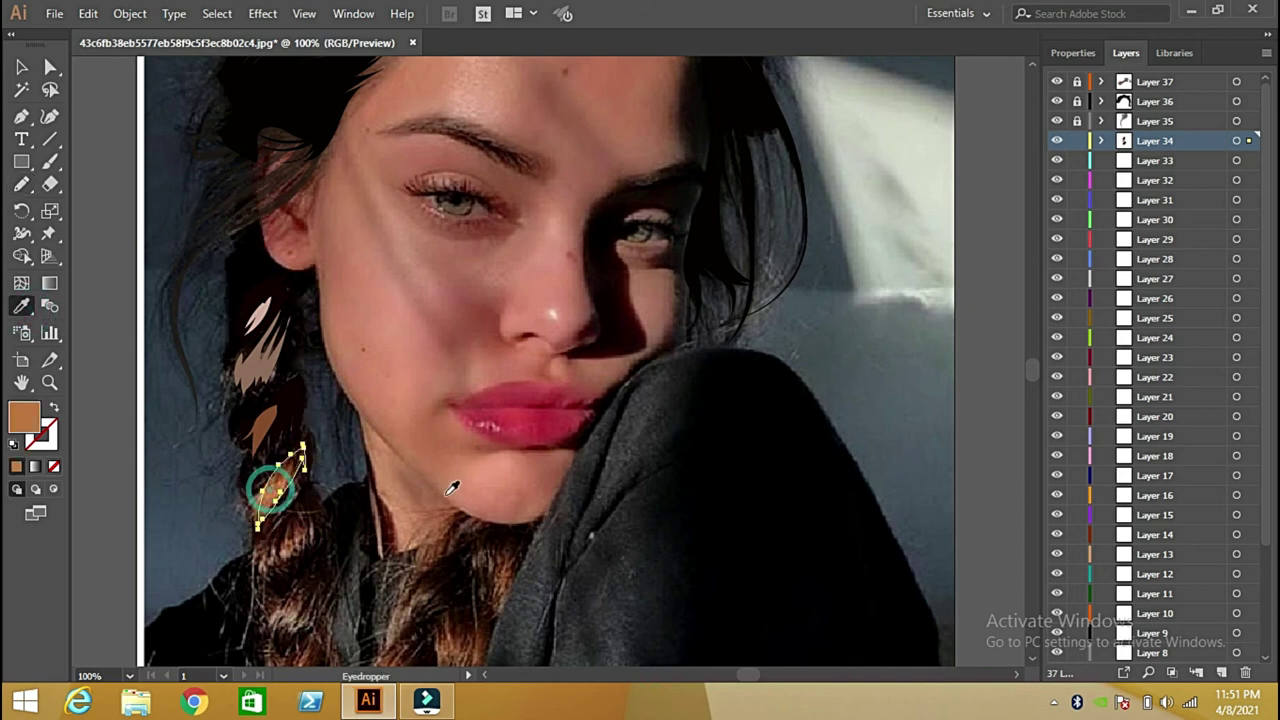
Fill the larger braid object with dark brown sampled from the photo
left_click(21, 67)
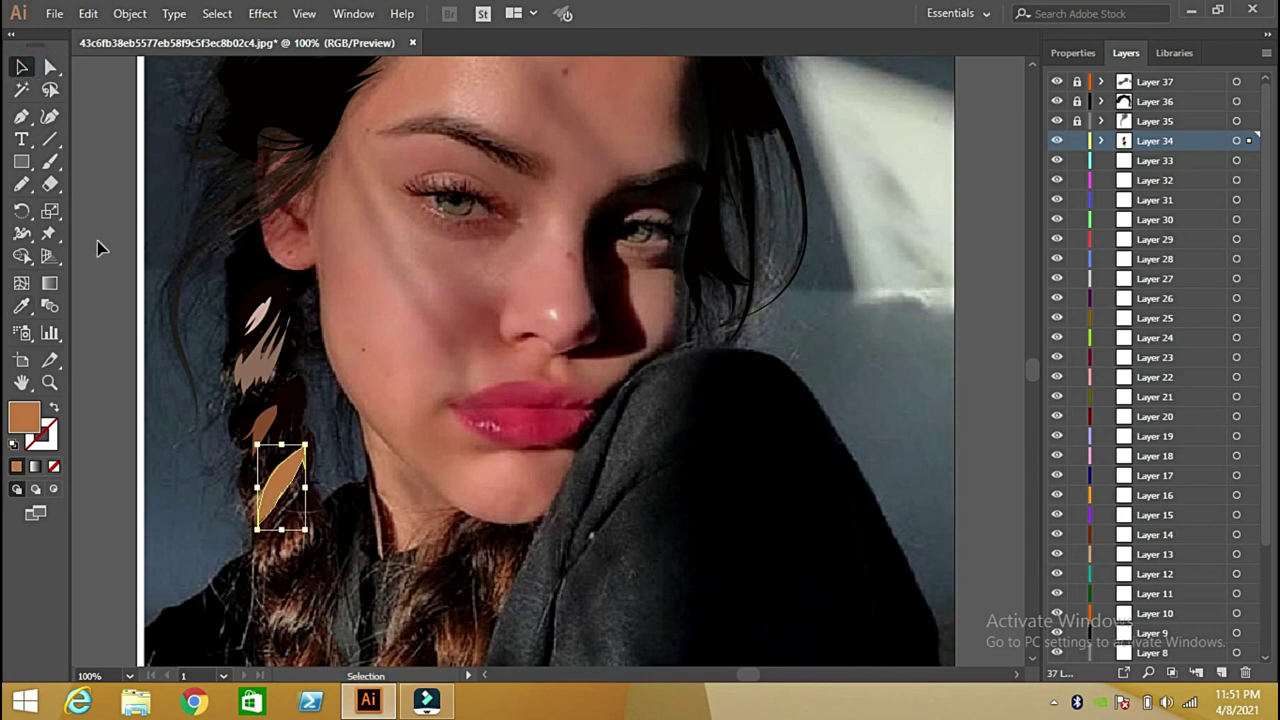
left_click(313, 450)
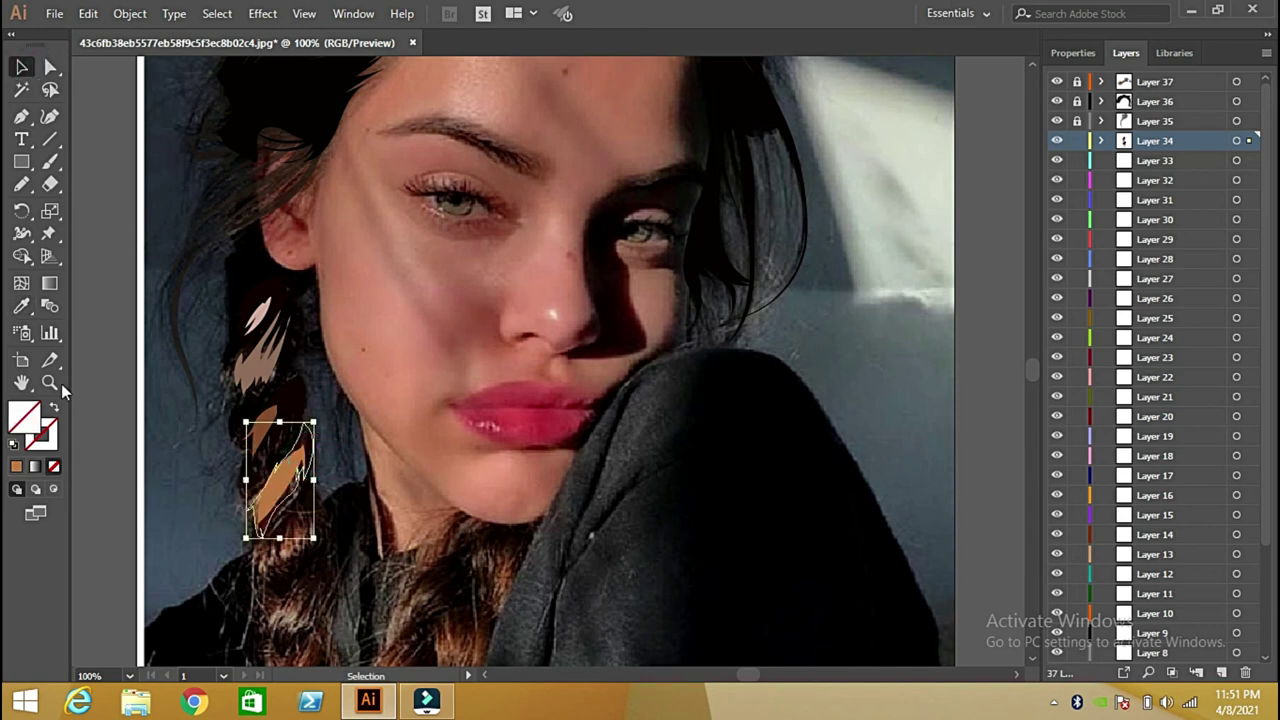
left_click(21, 306)
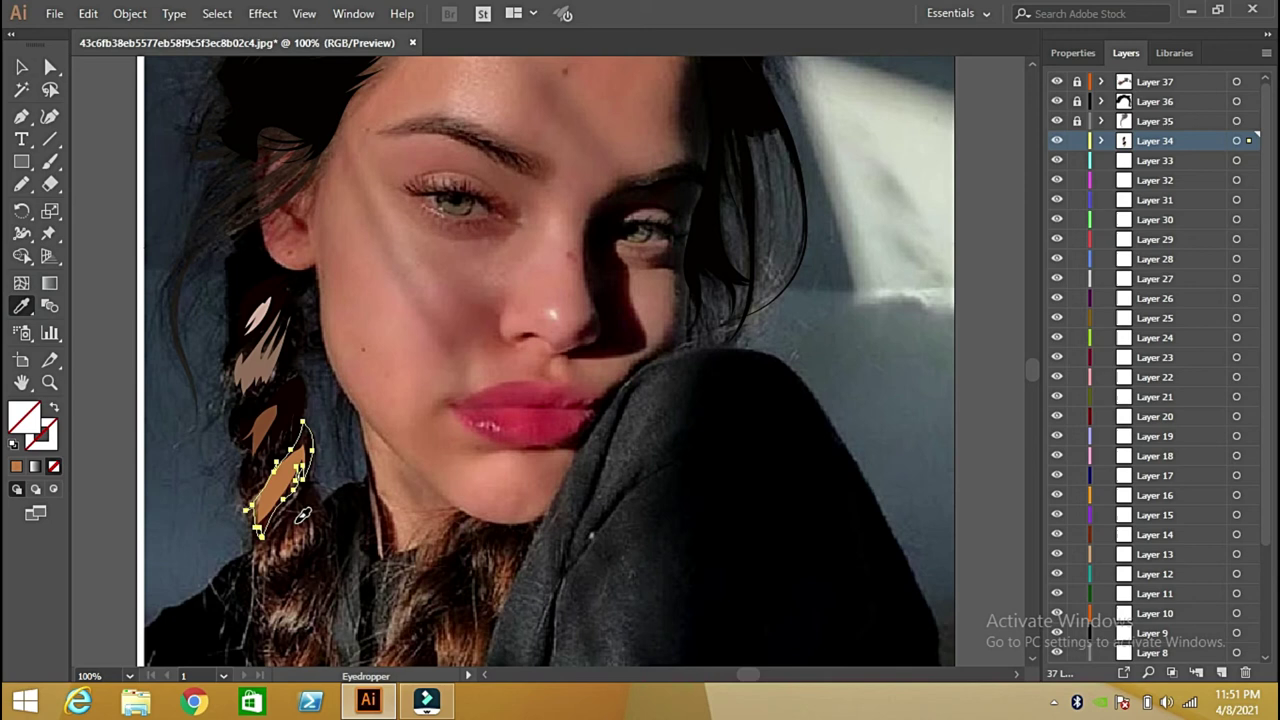
left_click(302, 516)
left_click(21, 67)
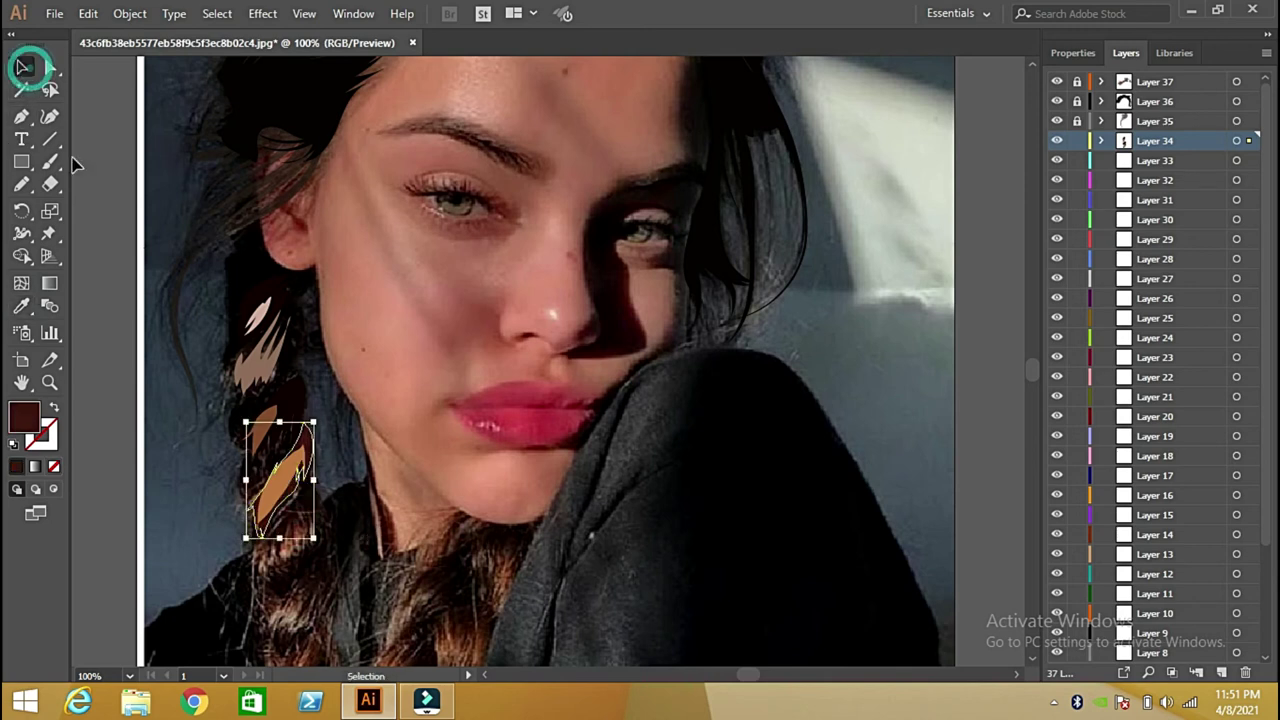
left_click(96, 175)
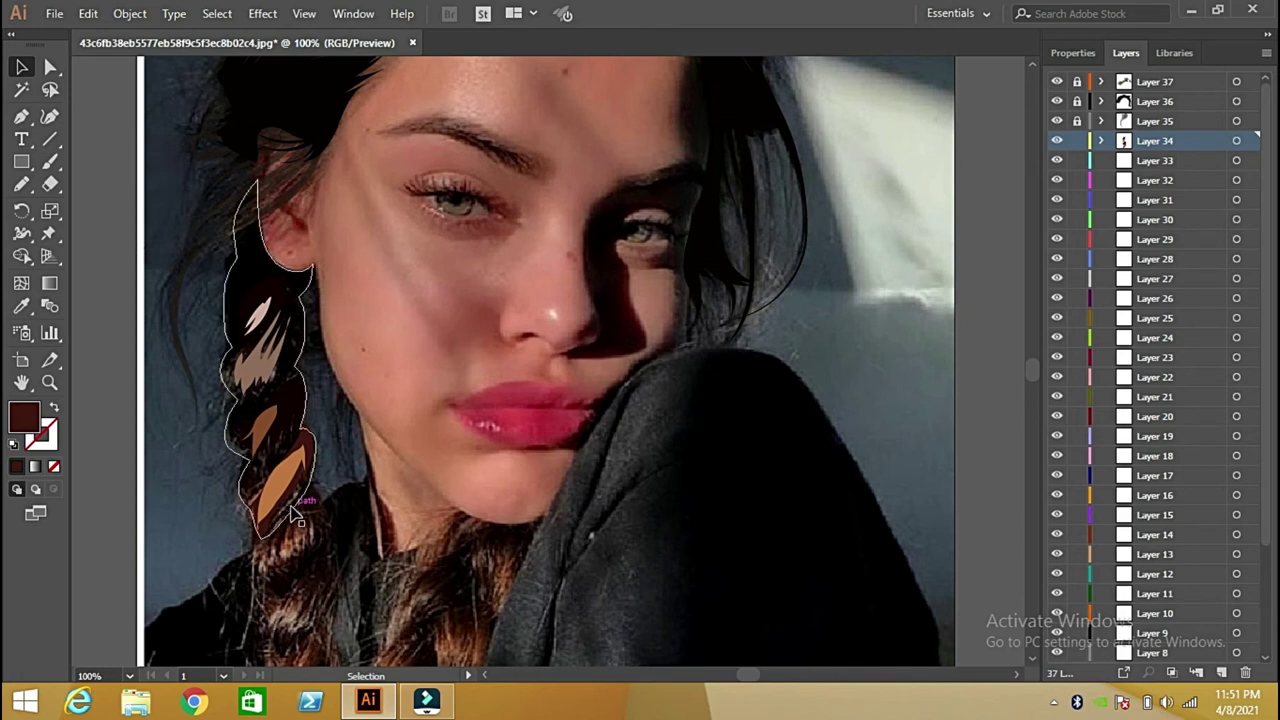
Fill the whole braid outline with black from the hair, then lock Layer 34 for Layer 33
left_click(222, 292)
key("i")
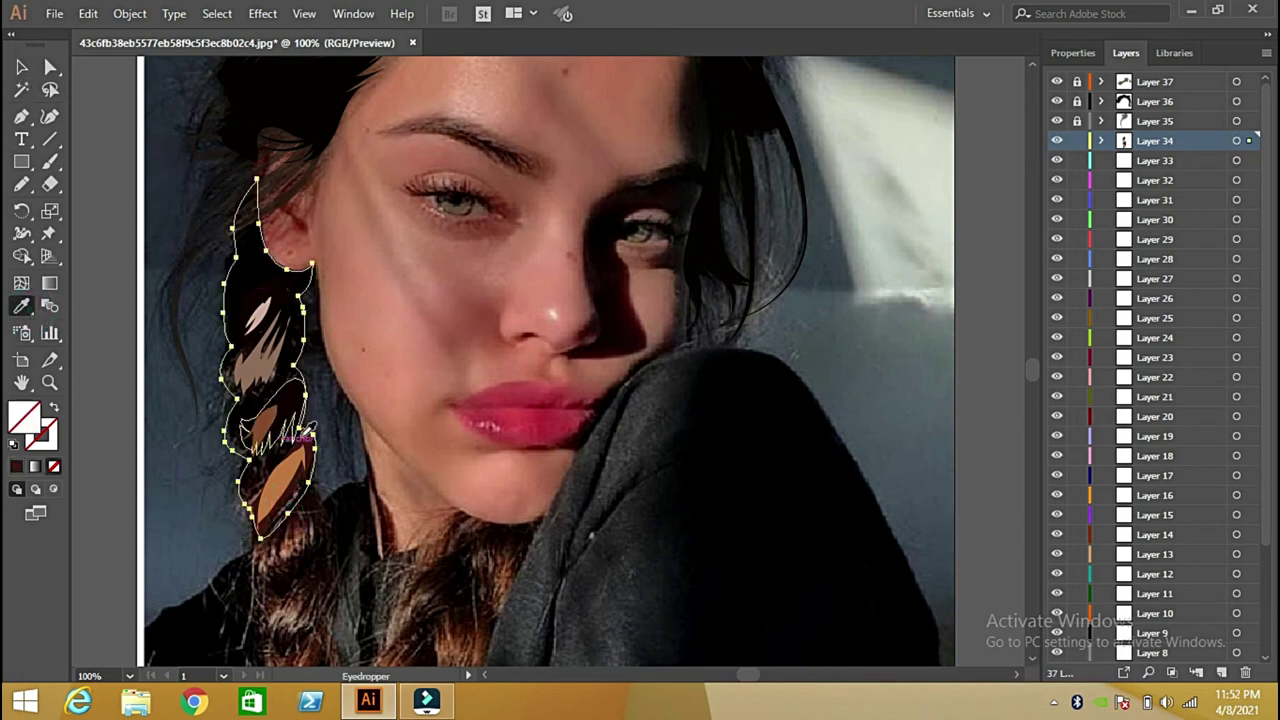
left_click(287, 126)
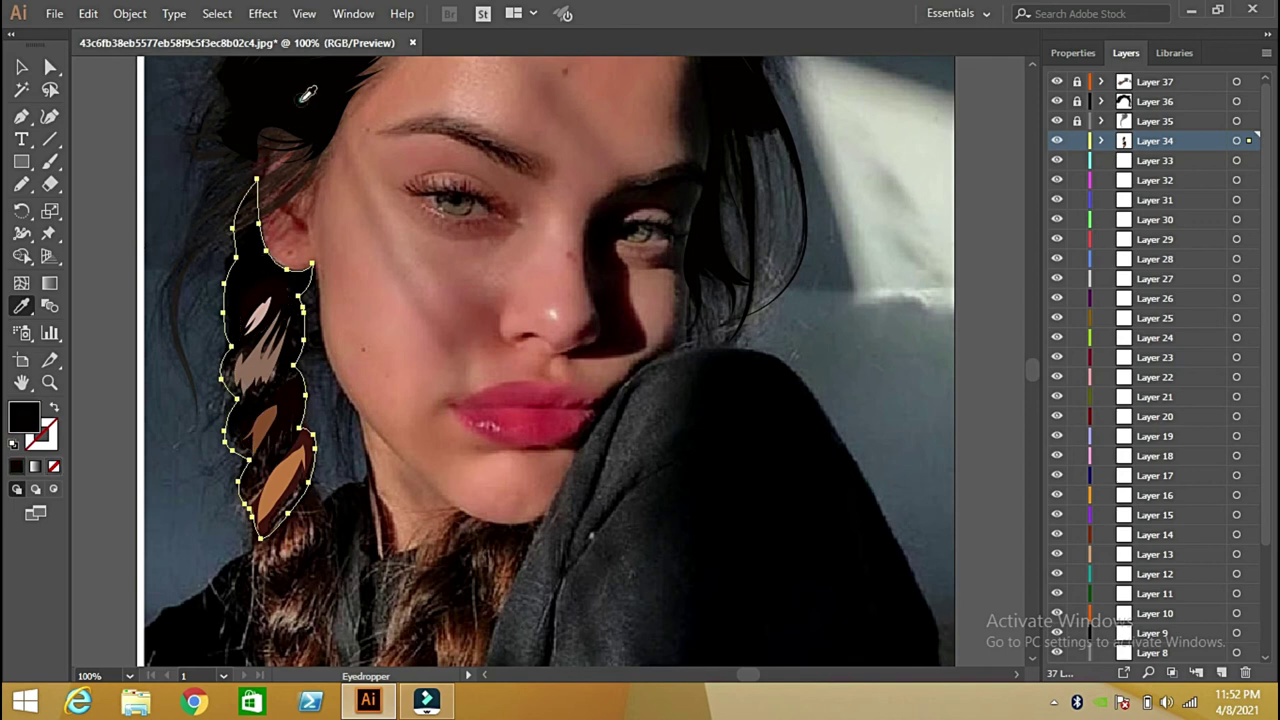
left_click(57, 467)
left_click(259, 262)
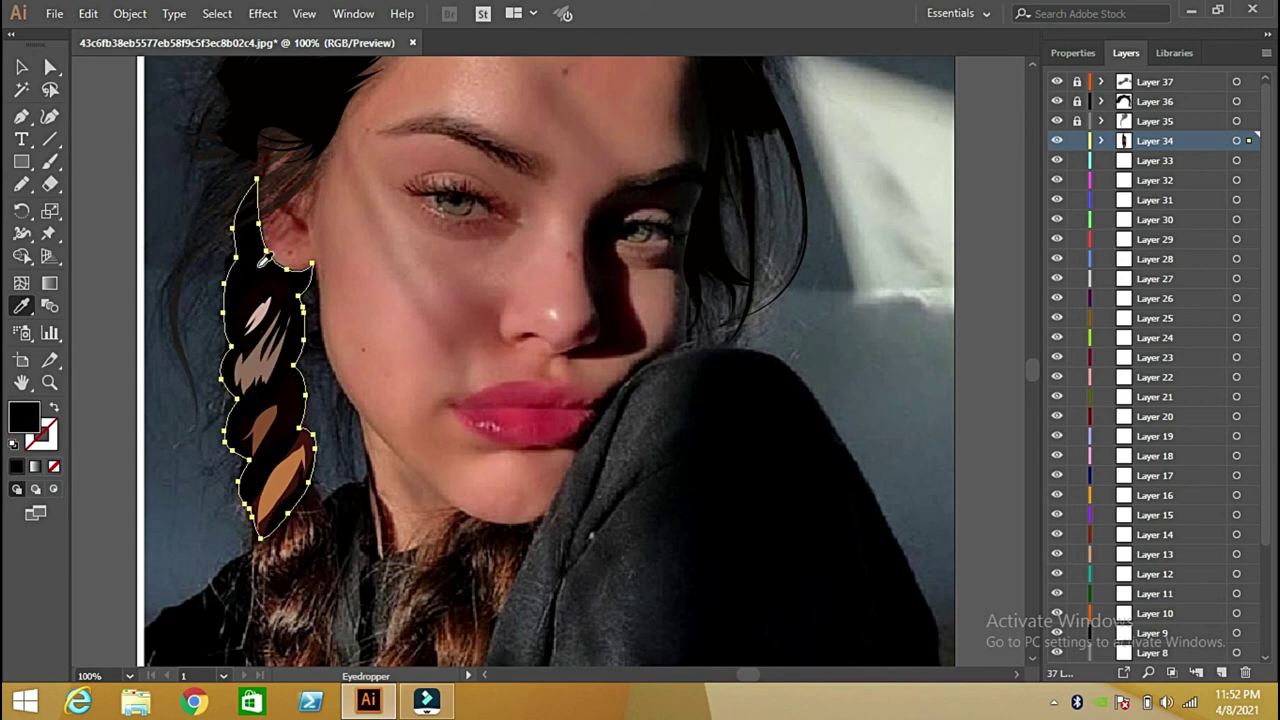
left_click(1077, 141)
left_click(22, 67)
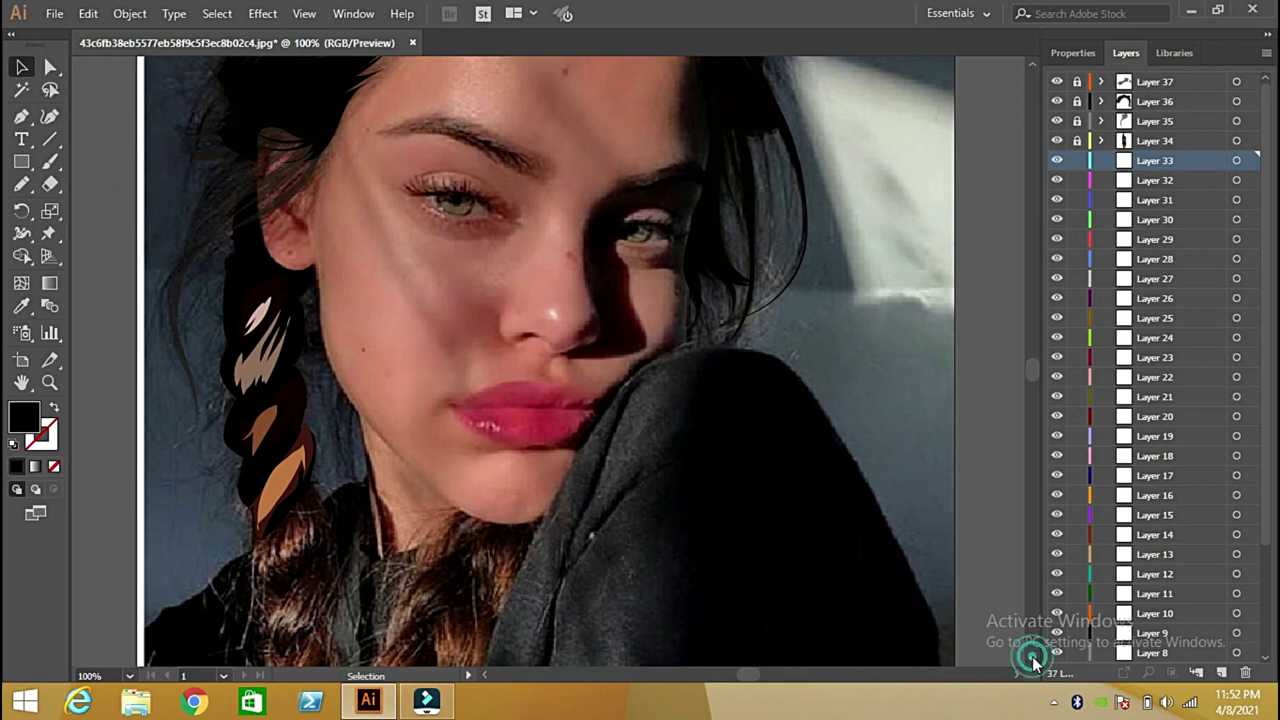
Draw a new strand at the braid tip, discarding a rejected outline, and fill it dark brown
scroll(1032, 658, "down", 5)
left_click(22, 184)
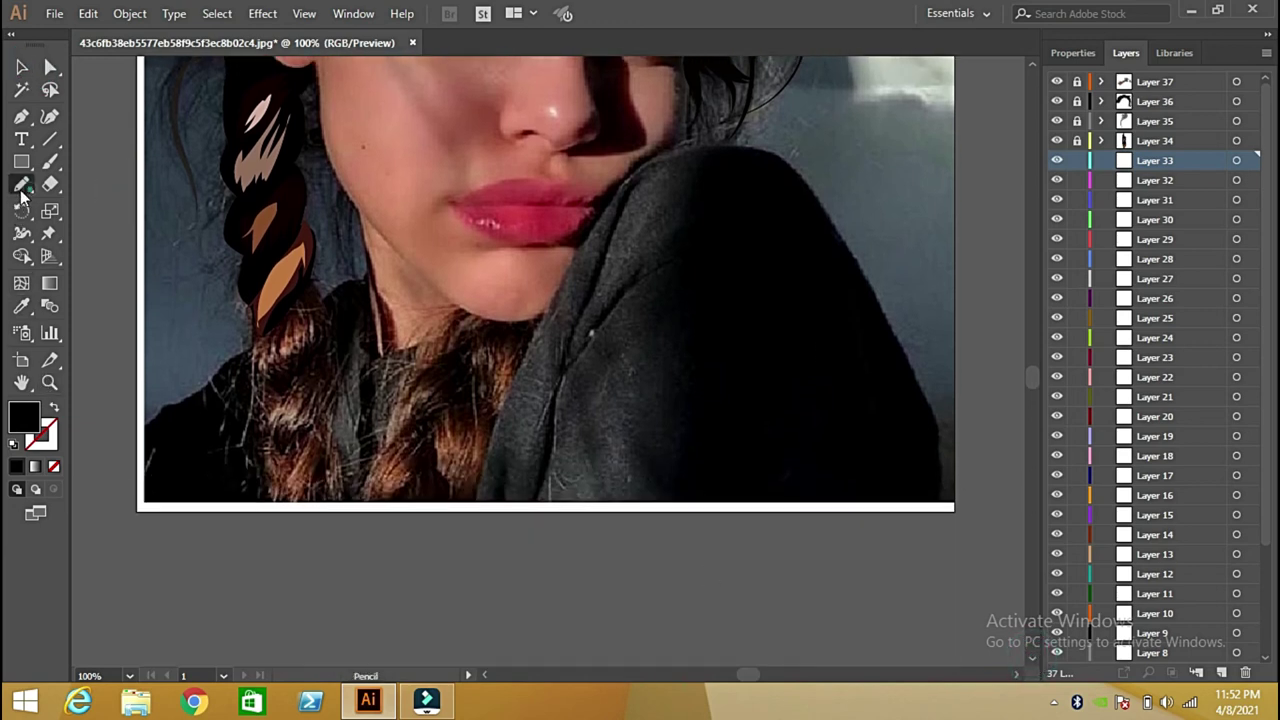
left_click_drag(259, 328, 283, 388)
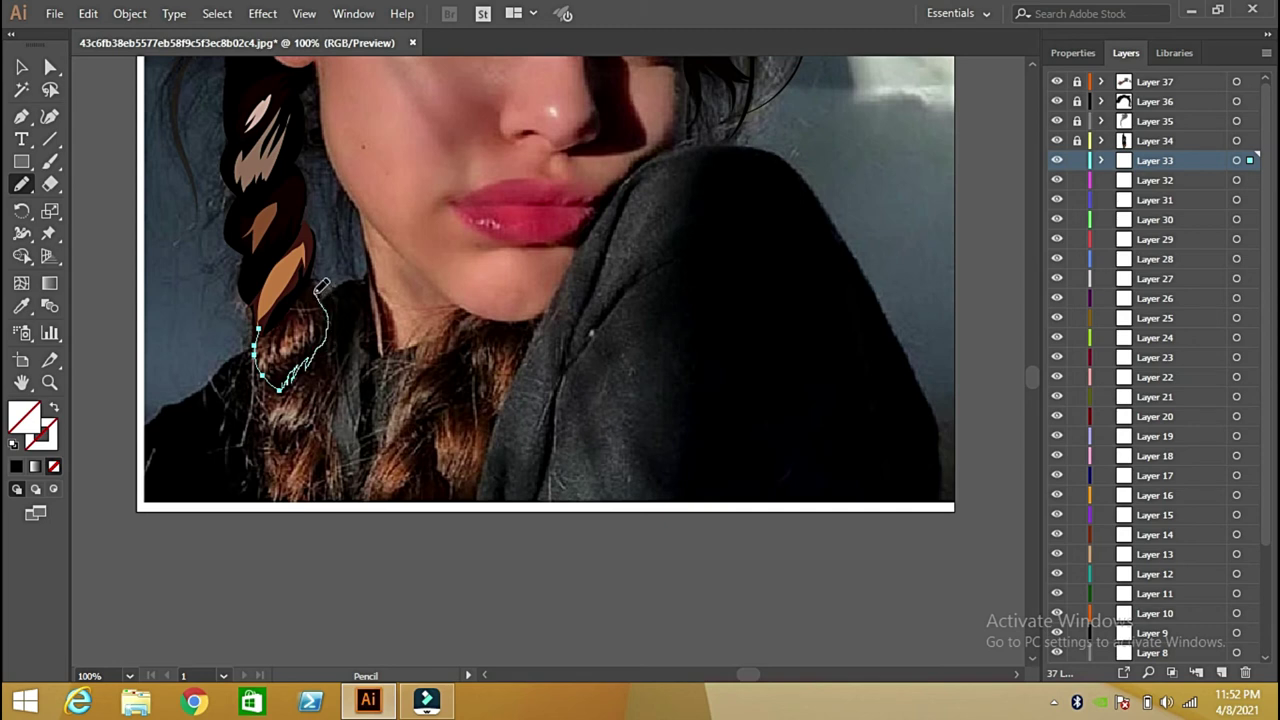
left_click_drag(313, 268, 269, 295)
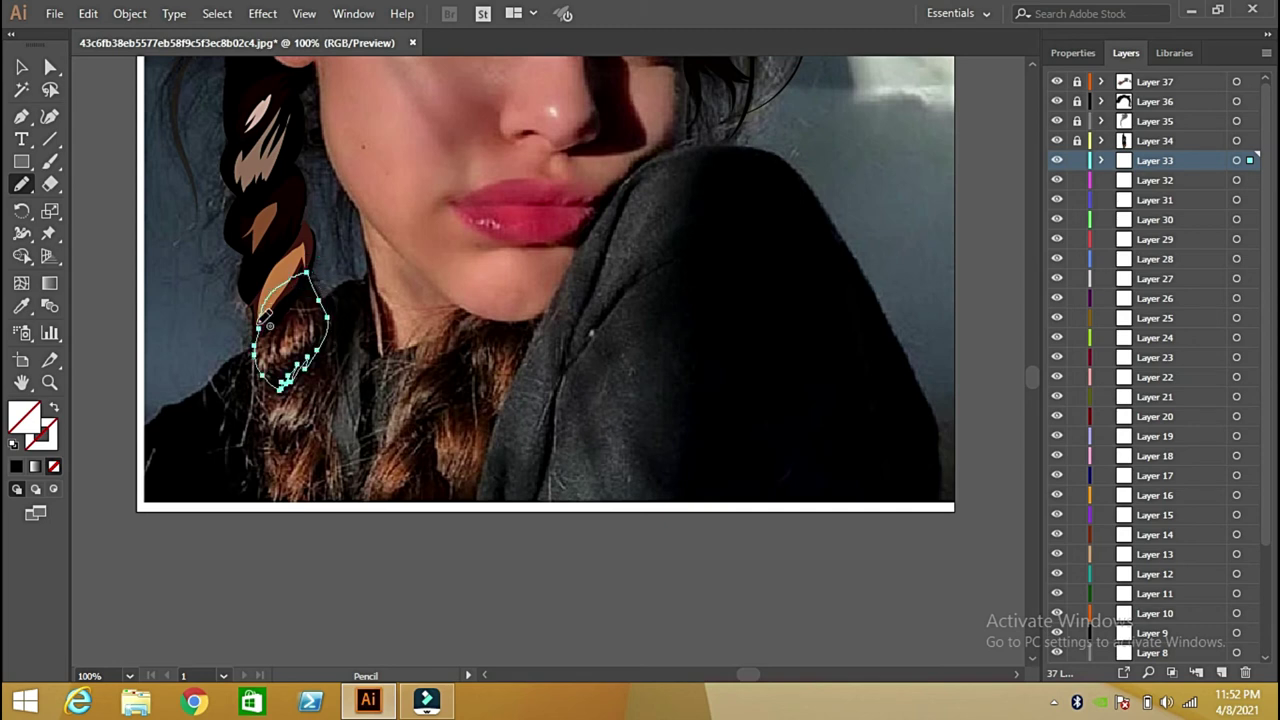
key("ctrl+z")
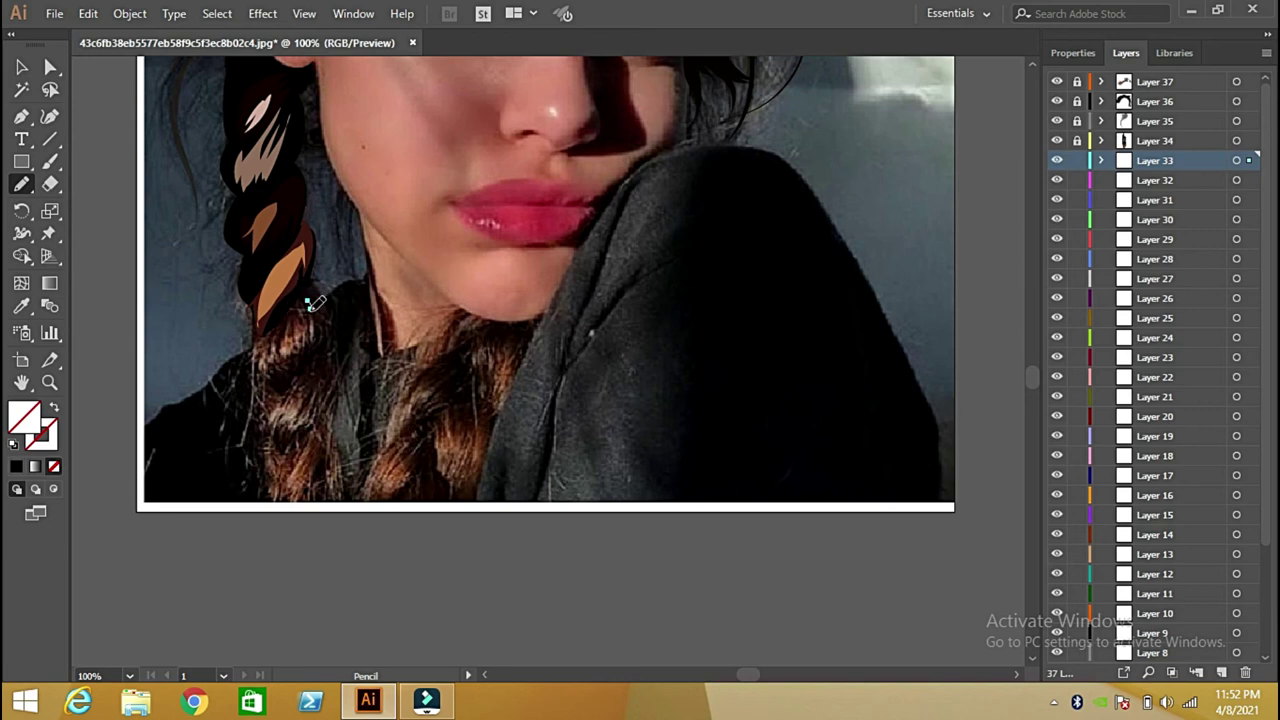
left_click_drag(309, 302, 312, 332)
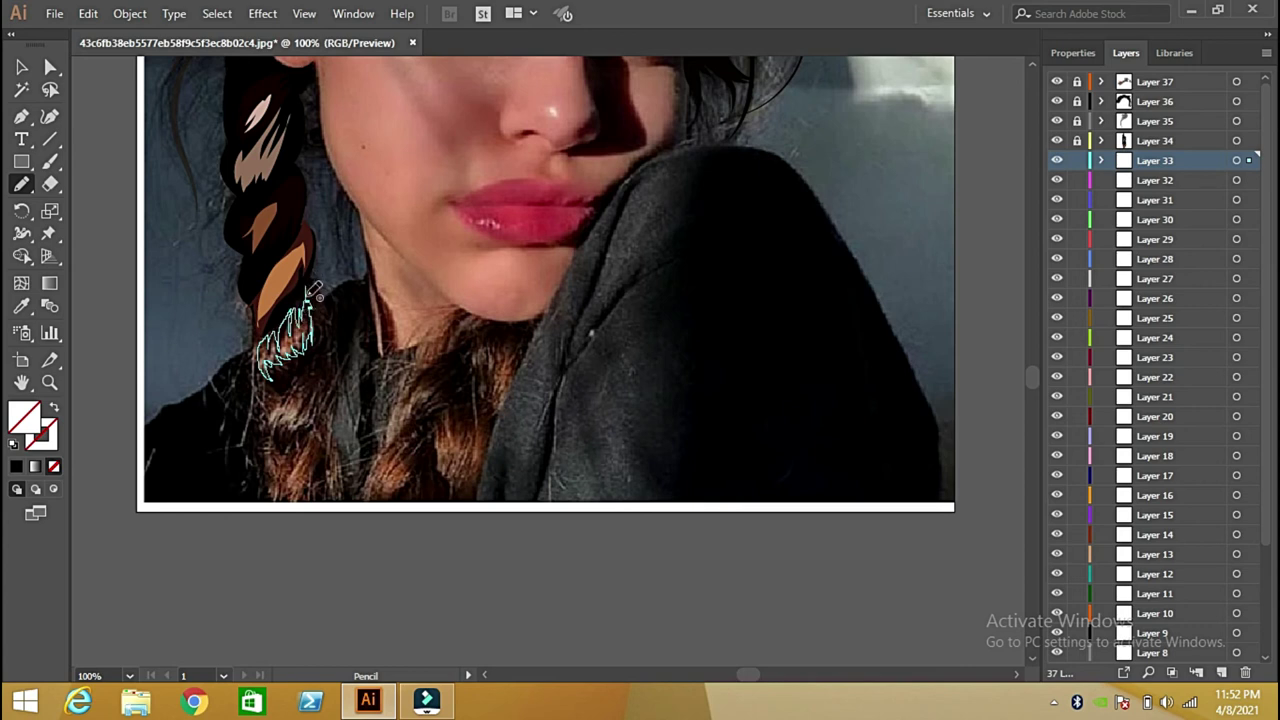
left_click(21, 306)
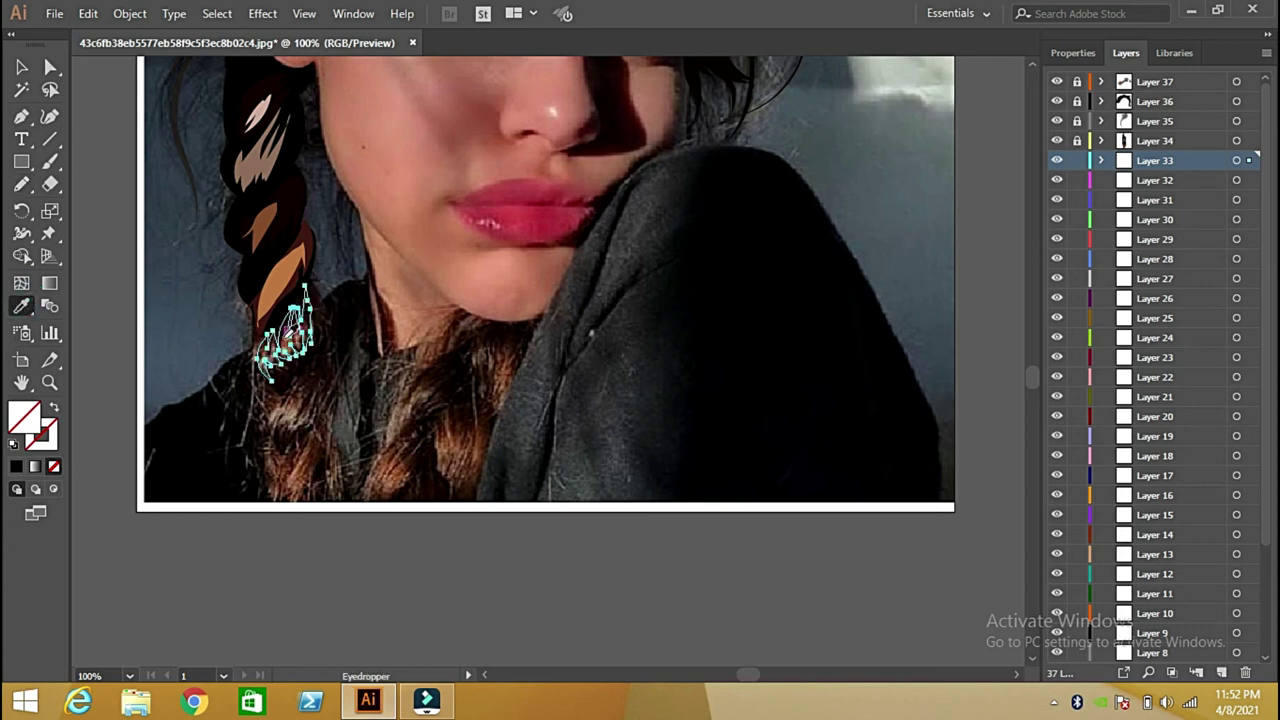
left_click(318, 262)
Reselect the hair strand and refill it with dark brown sampled from the hair
key("v")
left_click(330, 308)
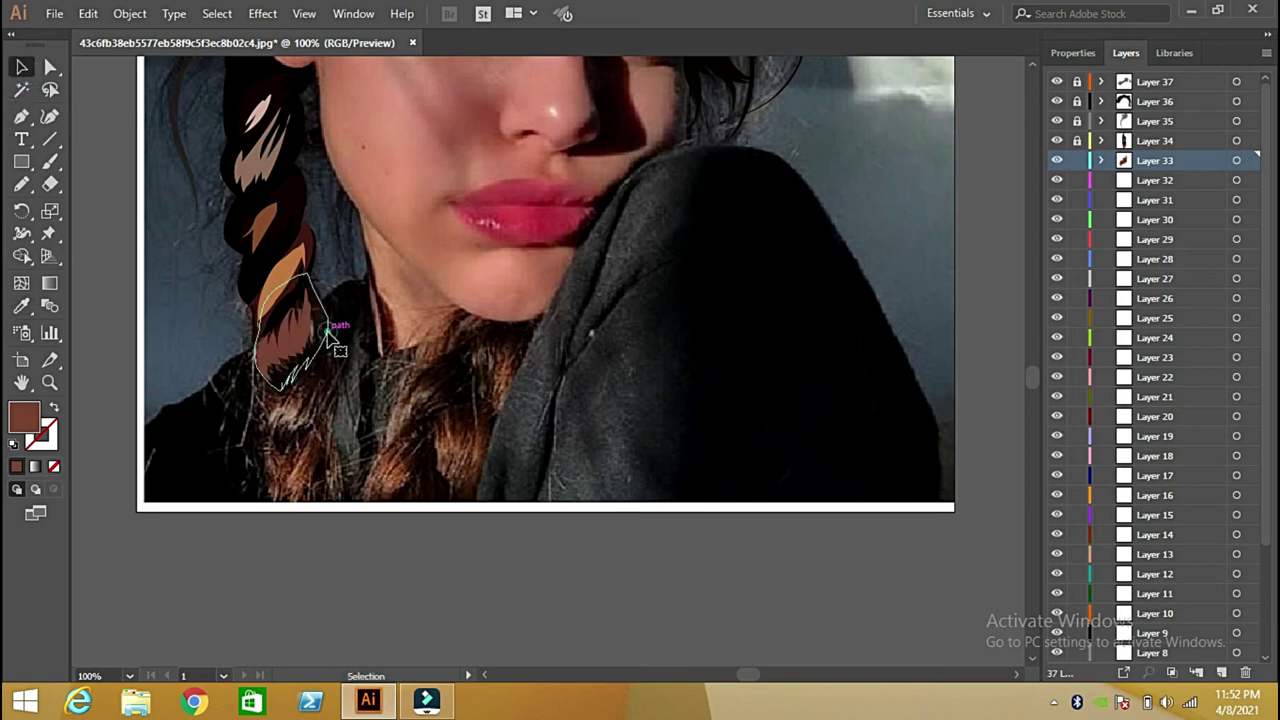
left_click(331, 337)
left_click(21, 306)
left_click(320, 310)
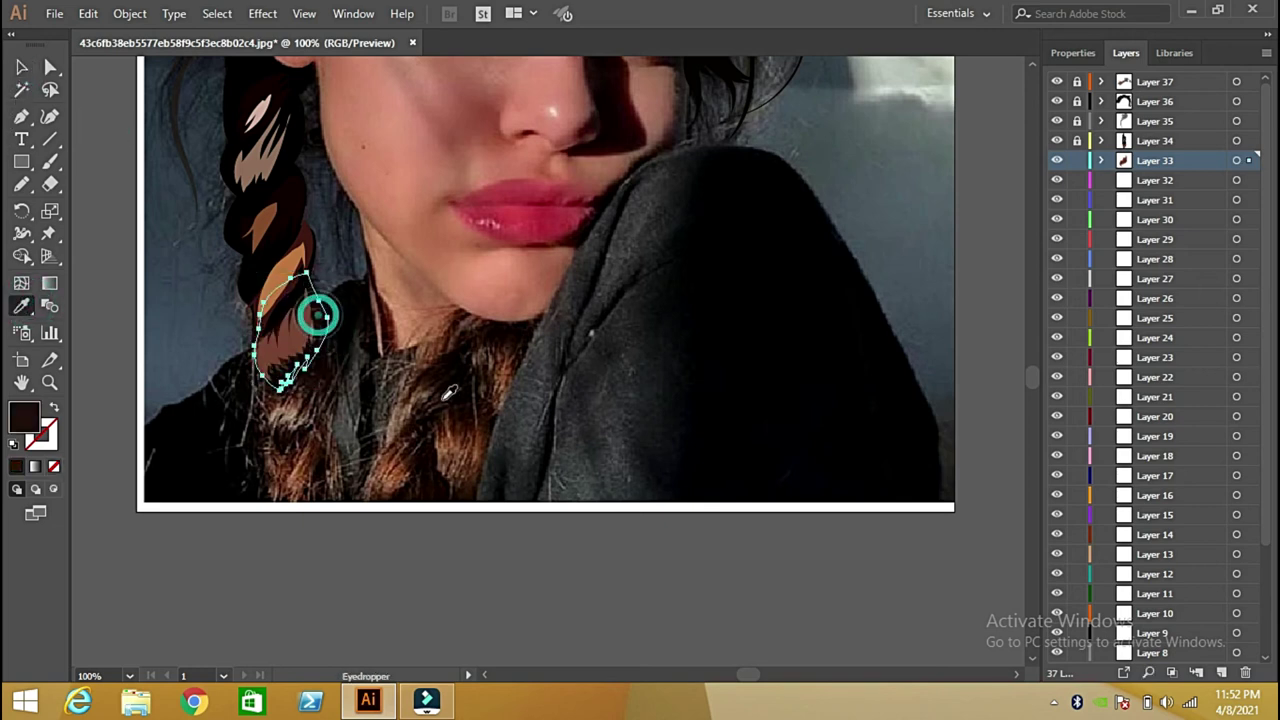
left_click(22, 67)
left_click(162, 181)
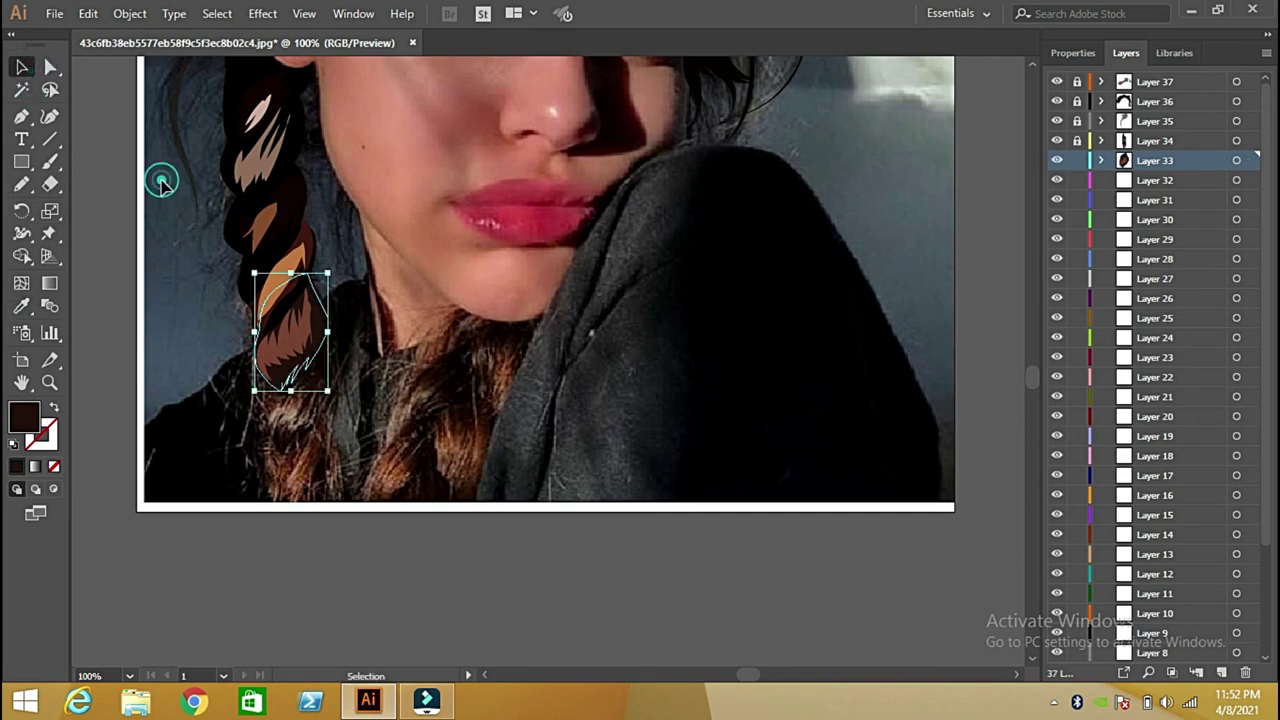
Unlock Layer 33, select the lower braid strand and copy its dark brown hex code
left_click(1070, 163)
left_click(330, 320)
double_click(25, 416)
left_click(989, 406)
key("ctrl+c")
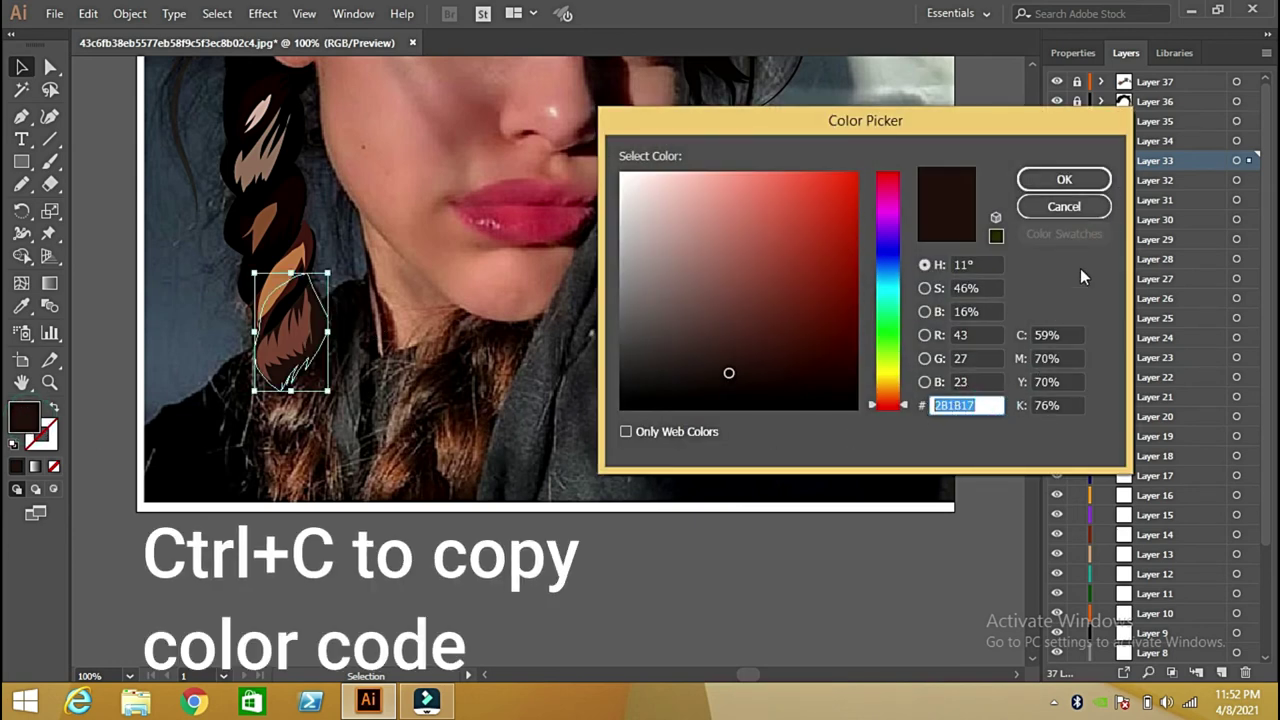
left_click(1076, 210)
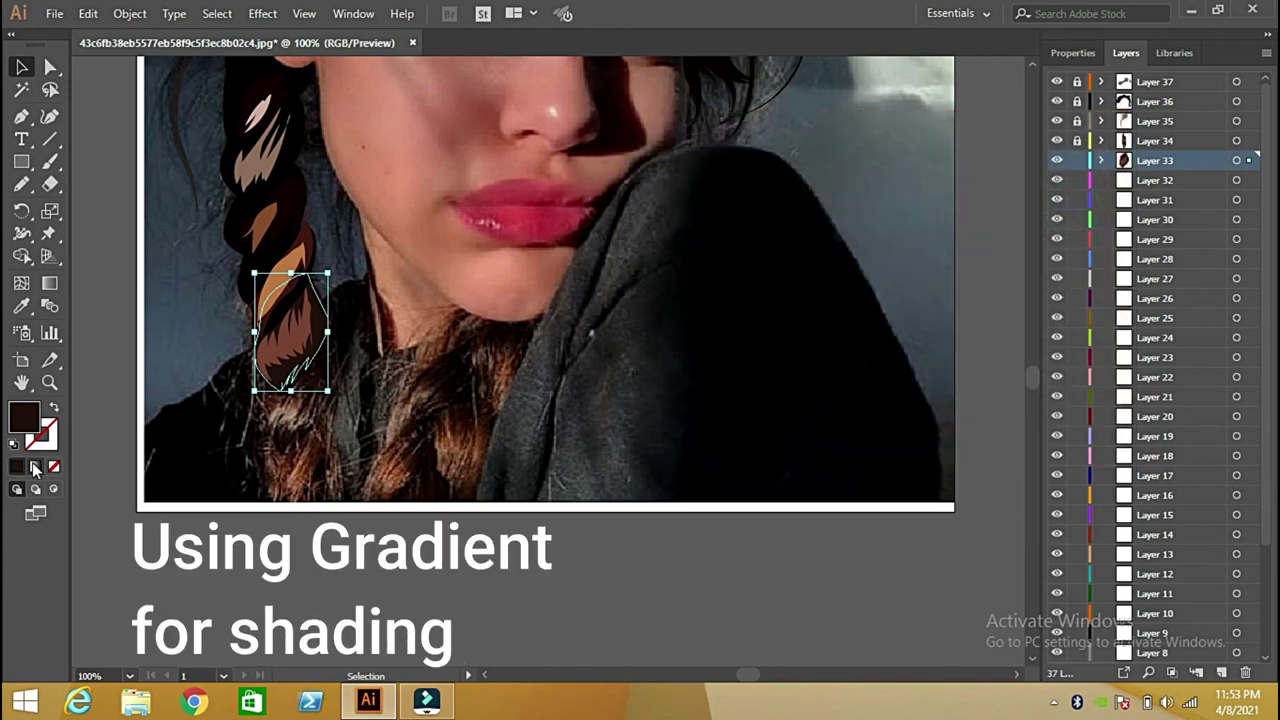
Give the strand a gradient fill from dark brown #2B1817 to near-black #160906
left_click(35, 466)
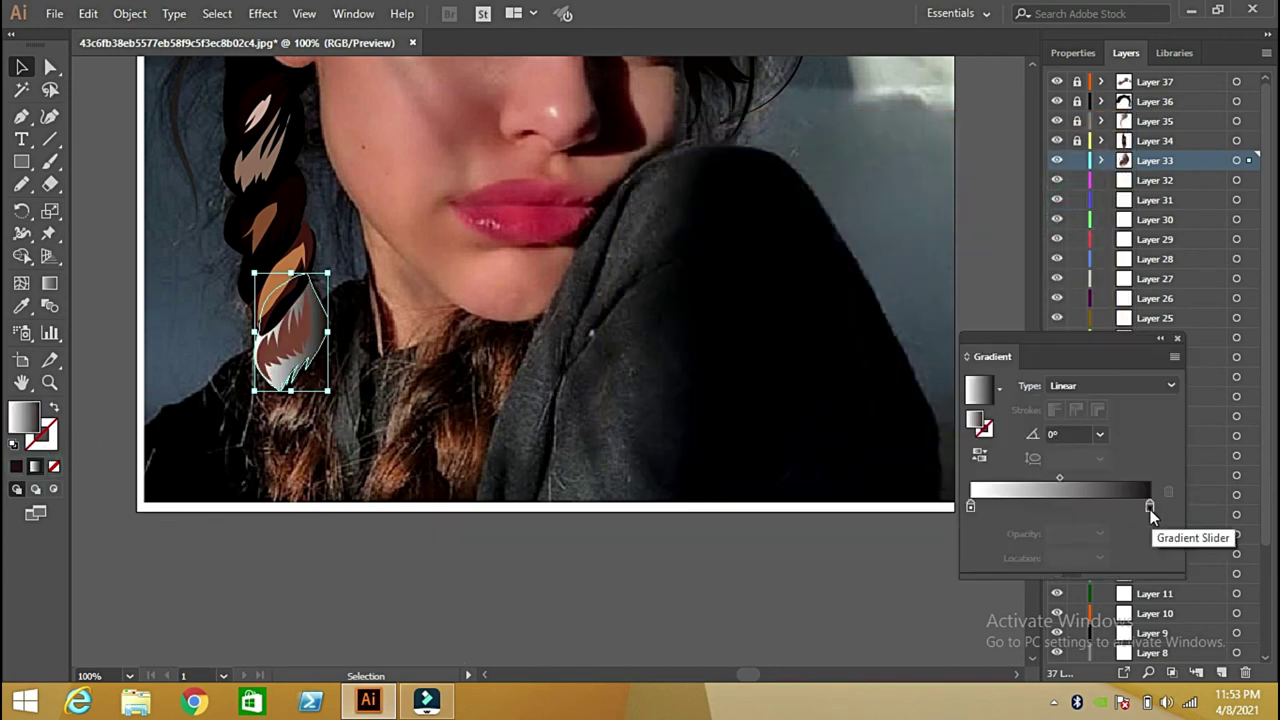
left_click(970, 506)
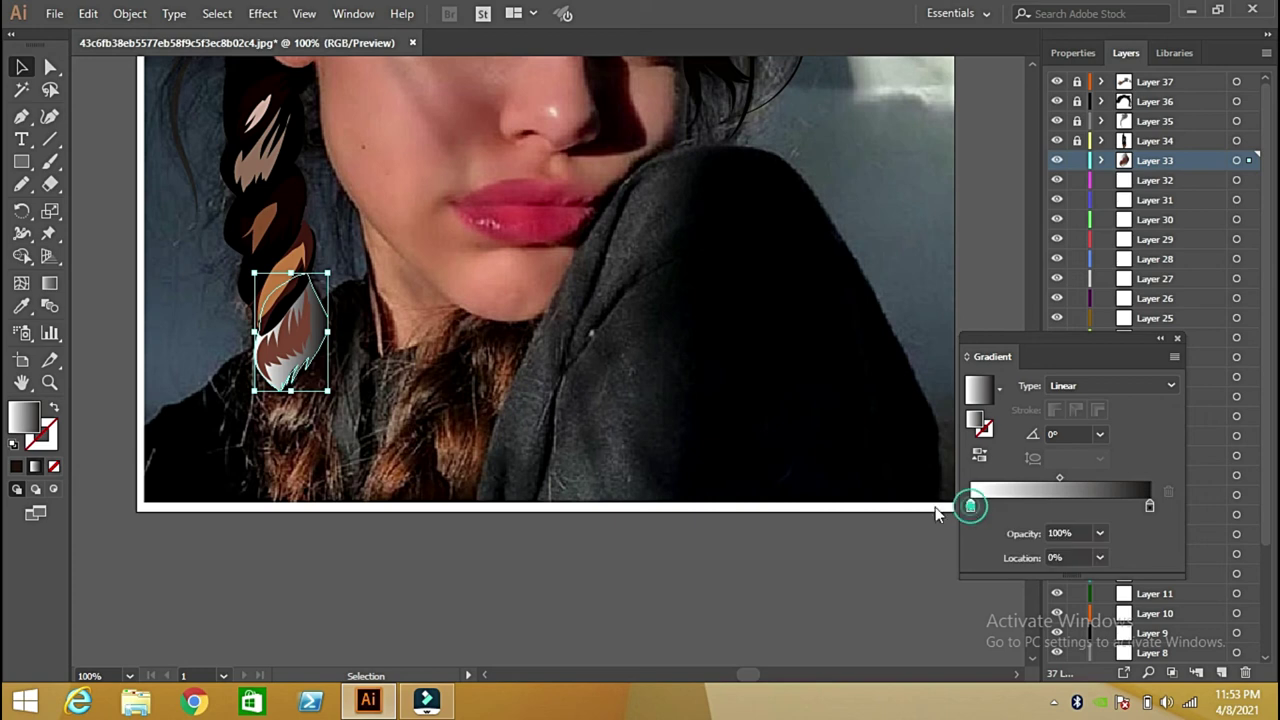
double_click(28, 421)
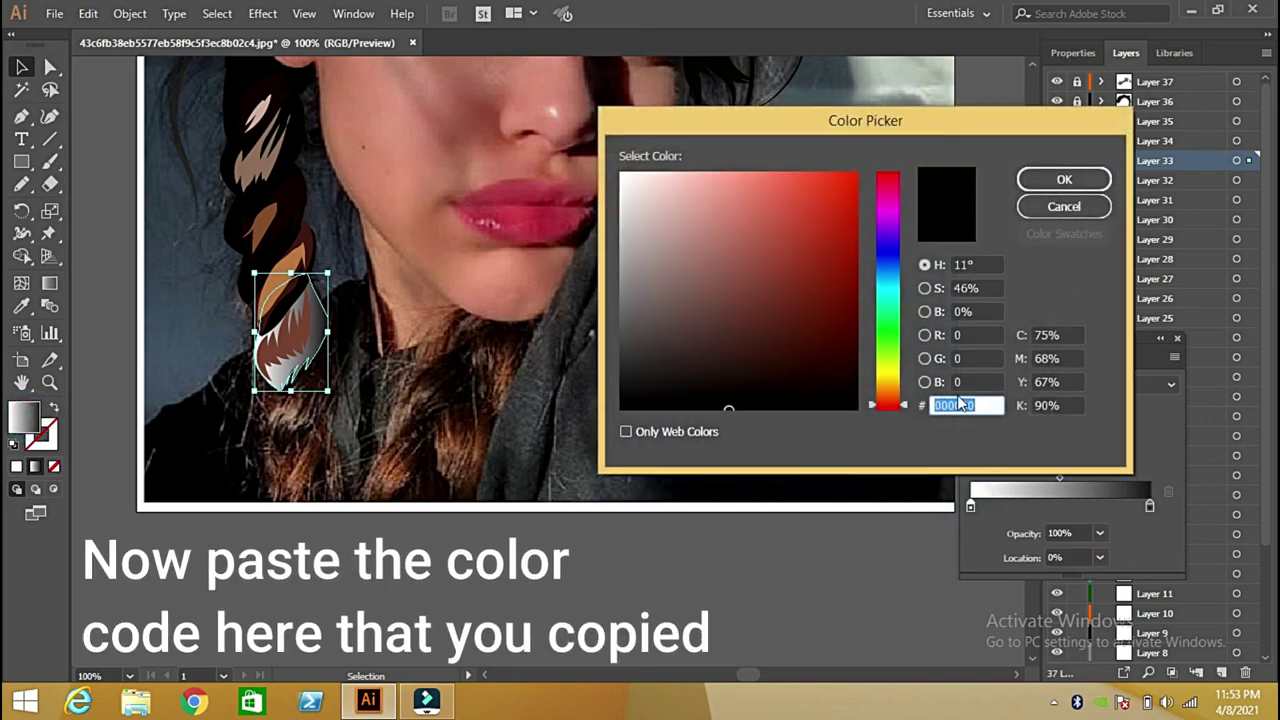
key("ctrl+v")
left_click(1048, 184)
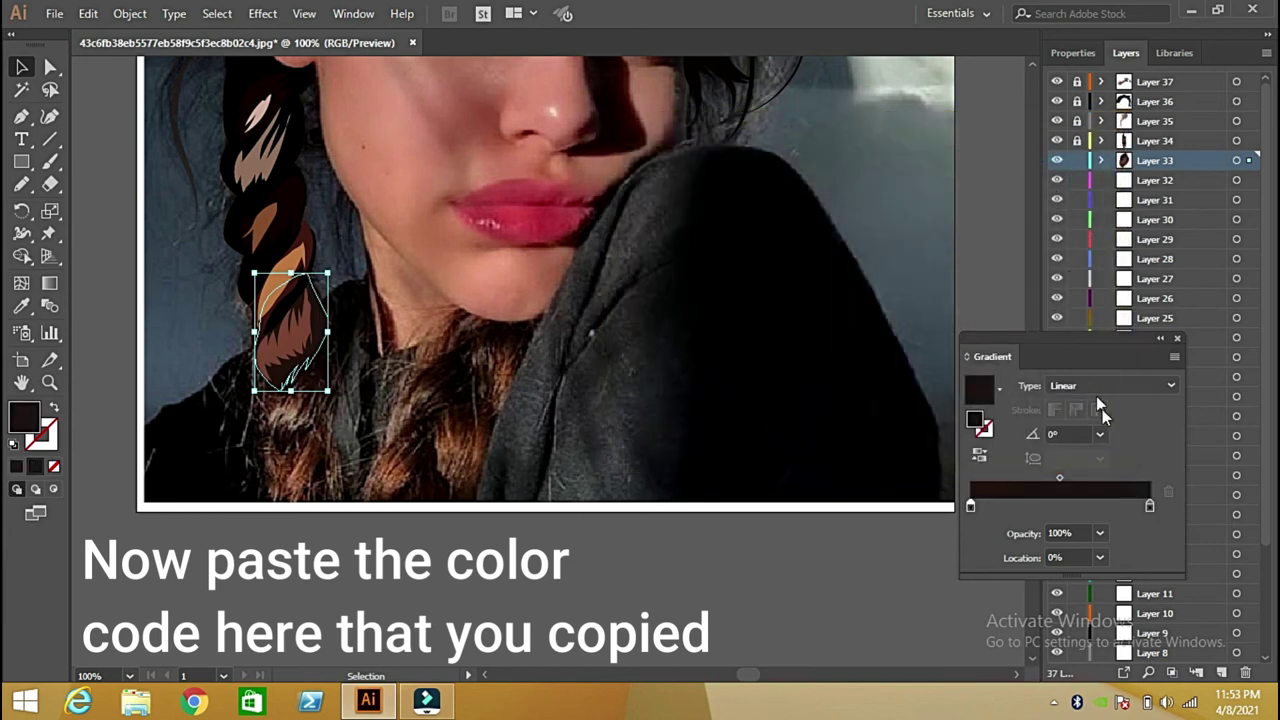
left_click(1148, 507)
double_click(31, 426)
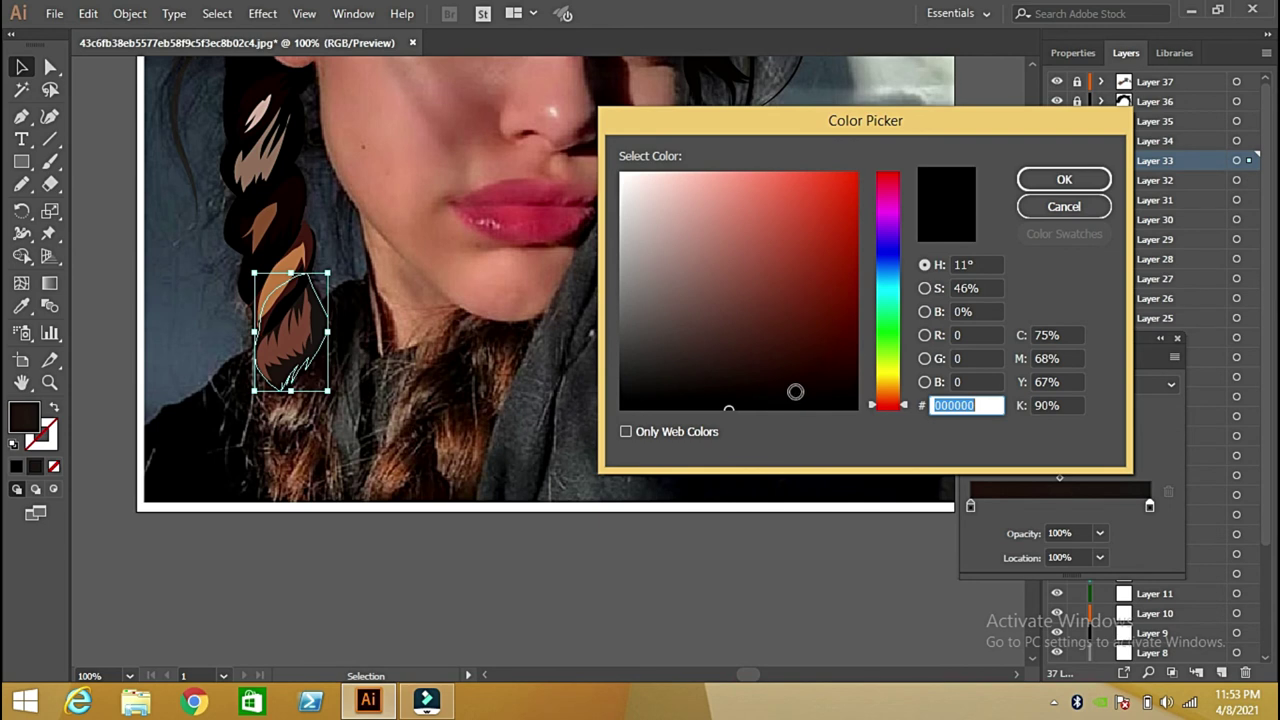
left_click(788, 390)
left_click(1040, 182)
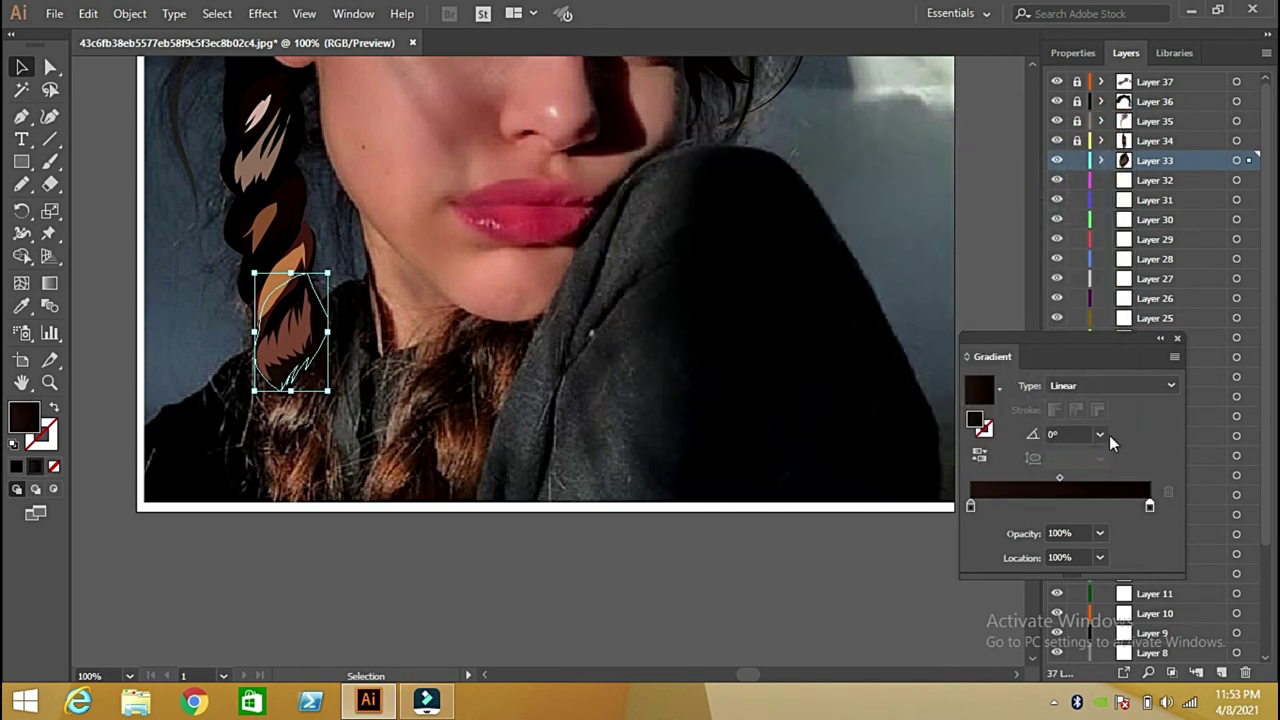
Set the gradient angle to 90° and move the ending stop to about 78%
left_click(1103, 434)
left_click(1118, 163)
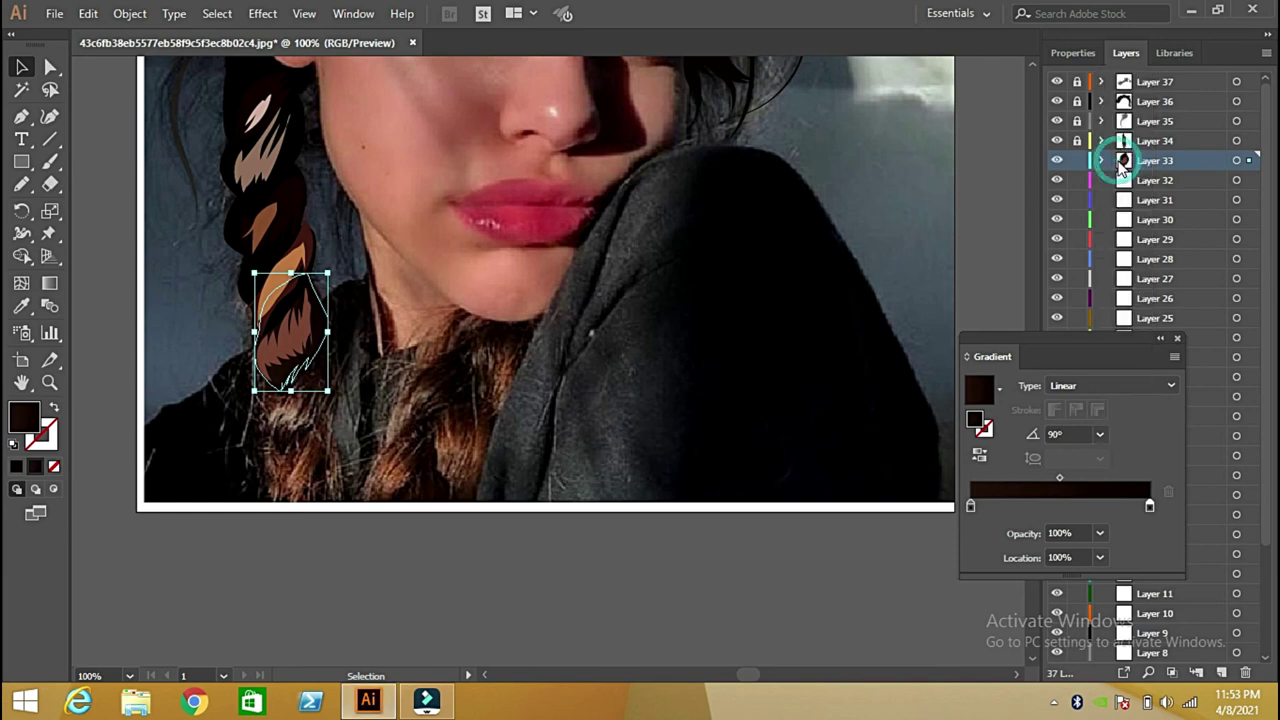
left_click_drag(1112, 507, 1110, 506)
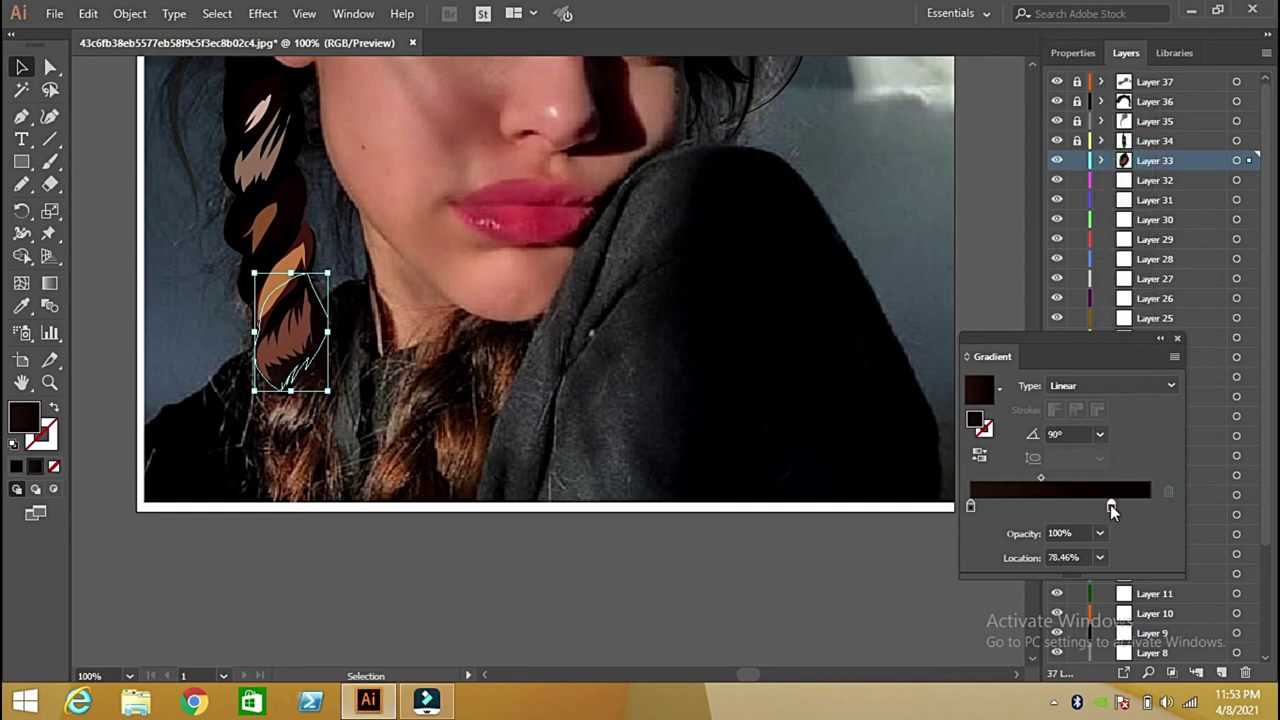
left_click(1175, 339)
left_click(503, 543)
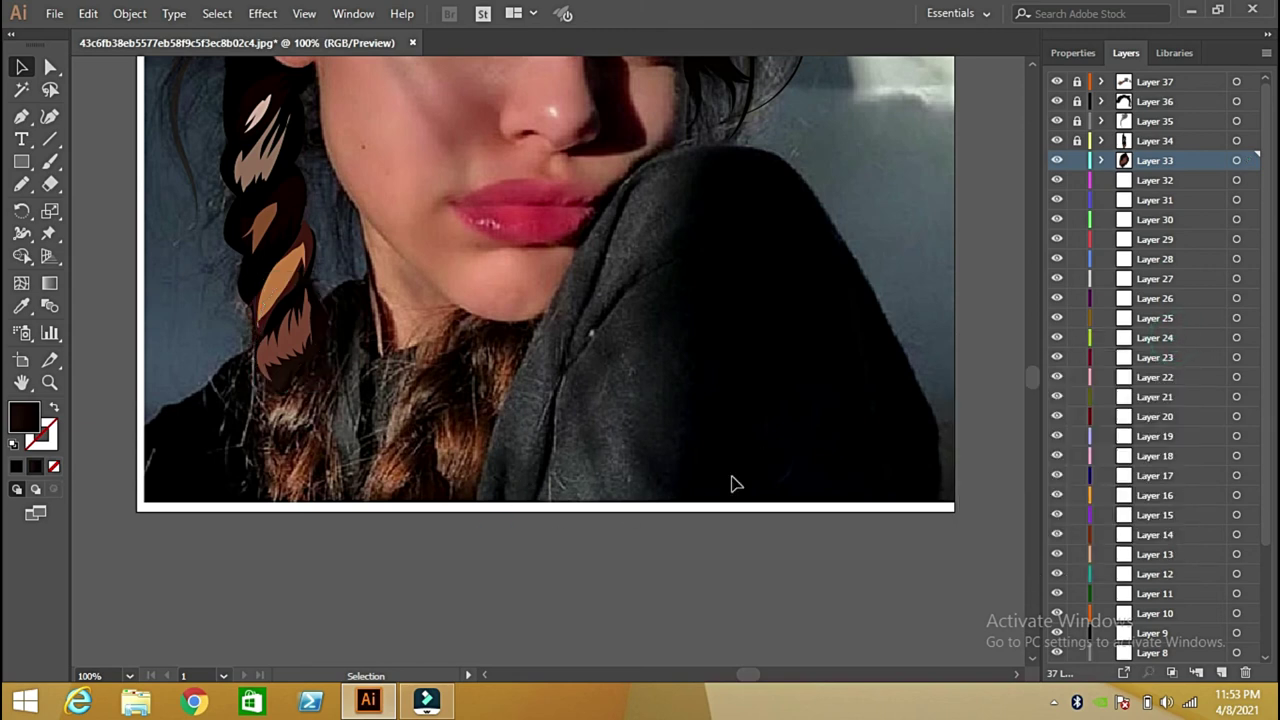
Lock Layer 33 and on Layer 32 draw a strand at the braid's lower edge, filled brown
left_click(1077, 160)
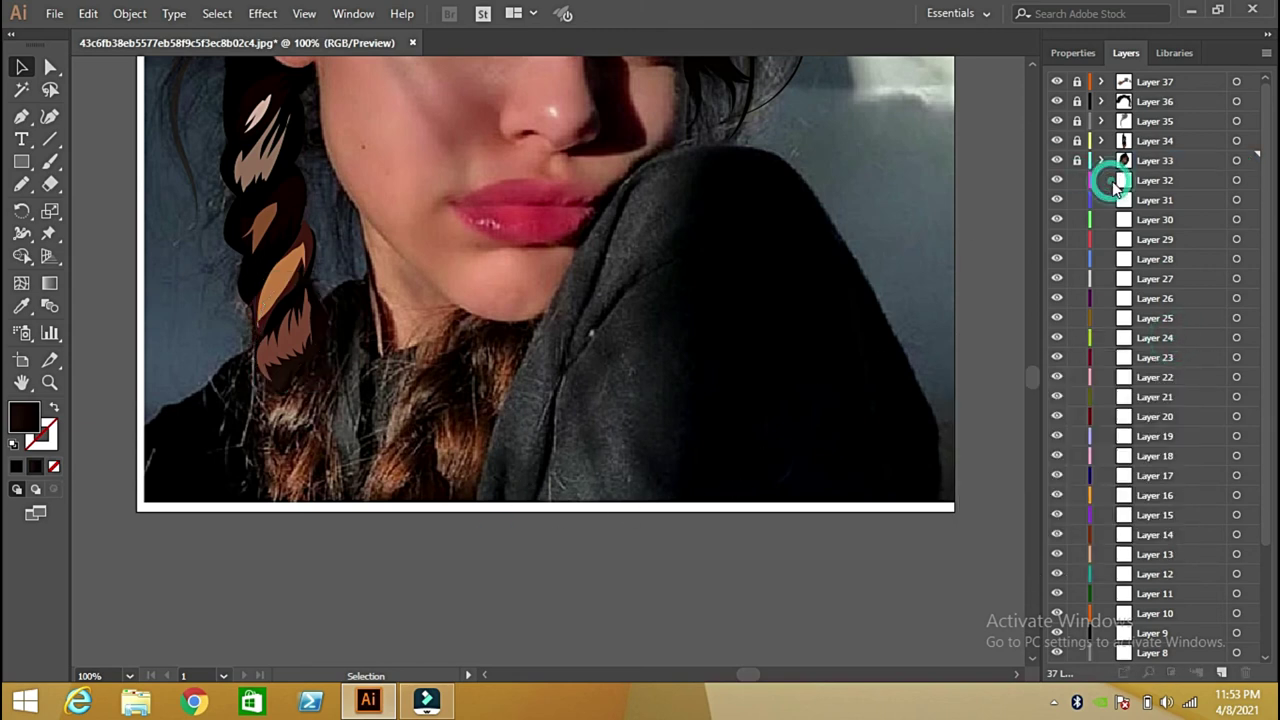
left_click(1120, 180)
left_click(21, 184)
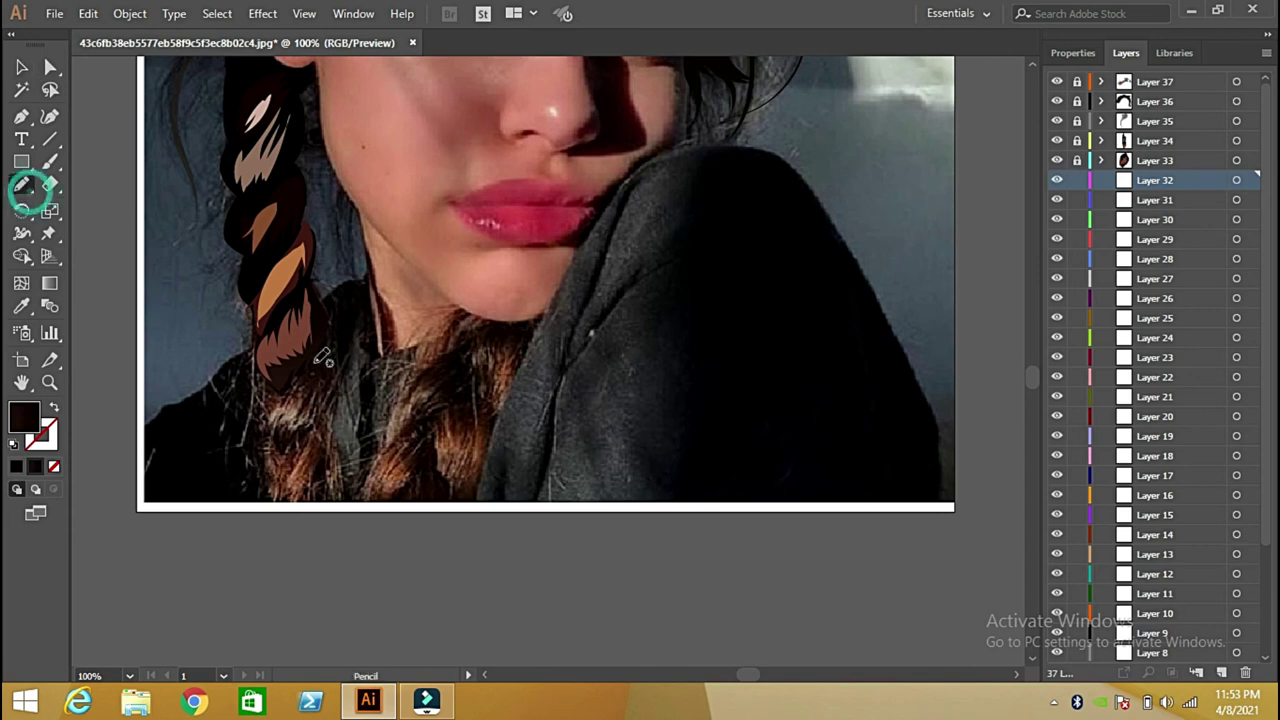
mouse_move(328, 340)
left_mouse_down()
mouse_move(300, 436)
mouse_move(269, 380)
mouse_move(313, 310)
mouse_move(326, 372)
mouse_move(311, 418)
left_mouse_up()
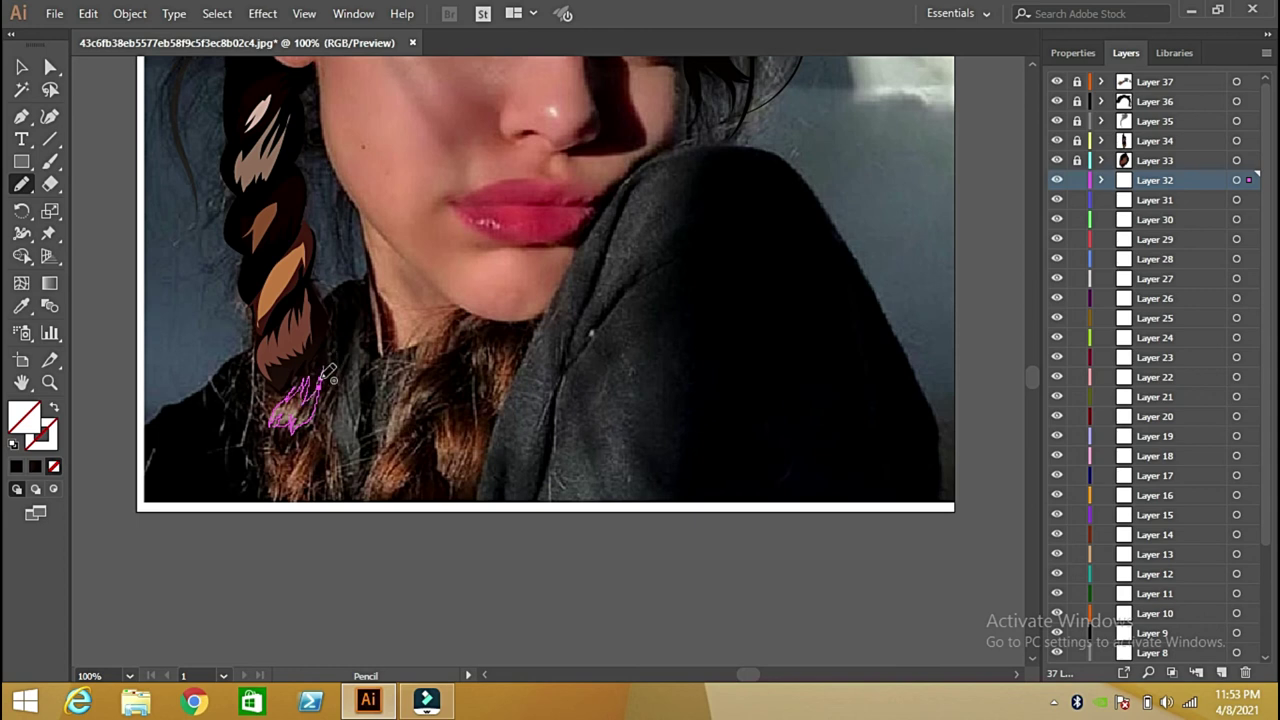
left_click(22, 308)
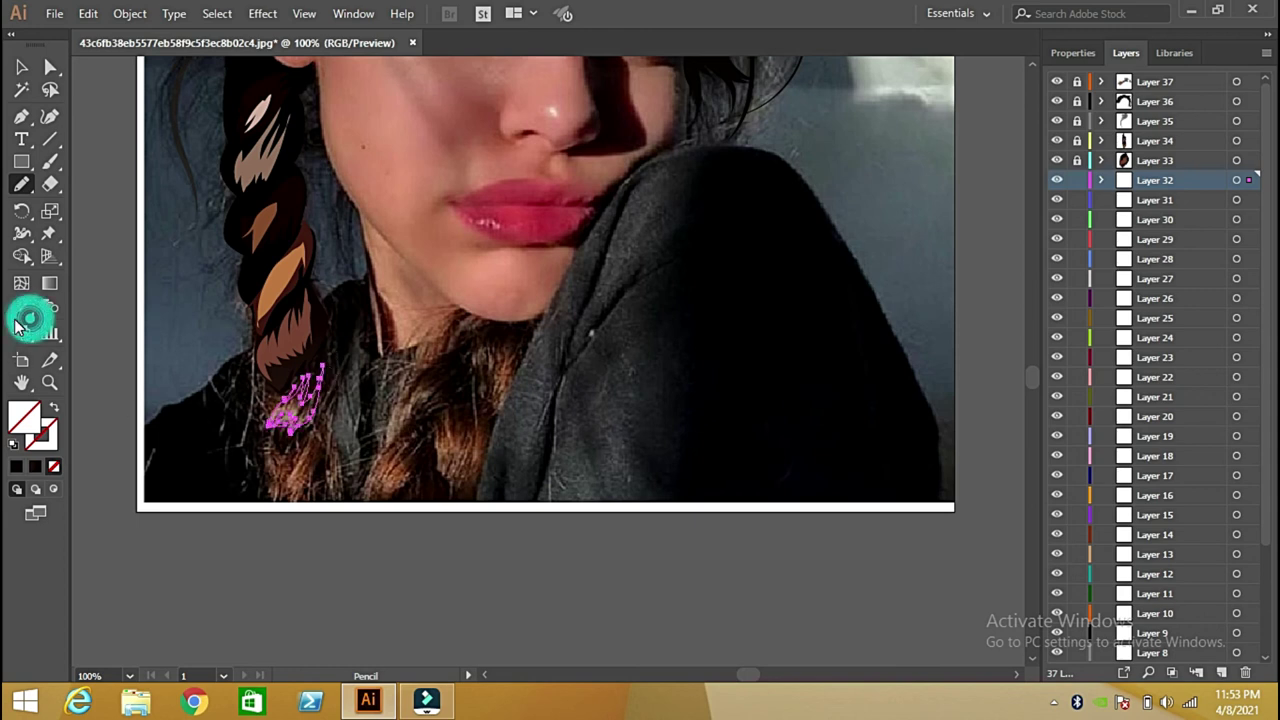
left_click(294, 400)
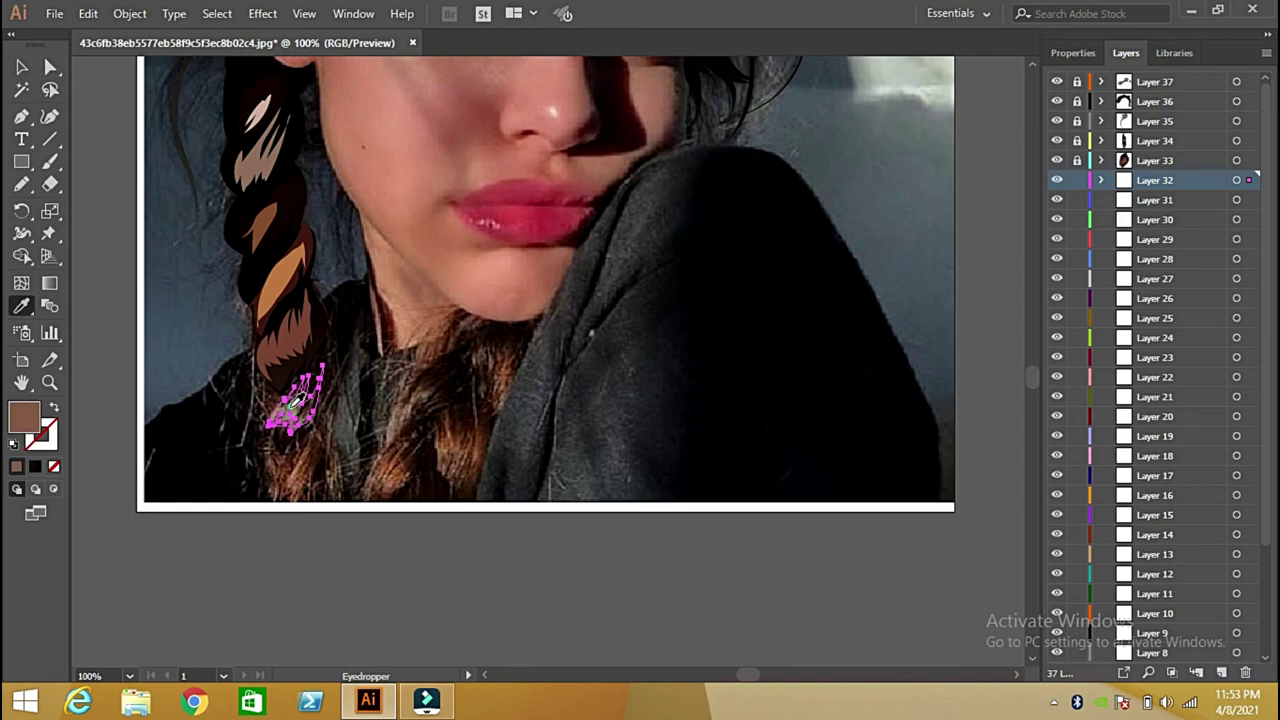
Refill the strand with a darker sampled brown, then lock Layer 32 and activate Layer 31
left_click(22, 67)
left_click(128, 157)
left_click(330, 365)
key("i")
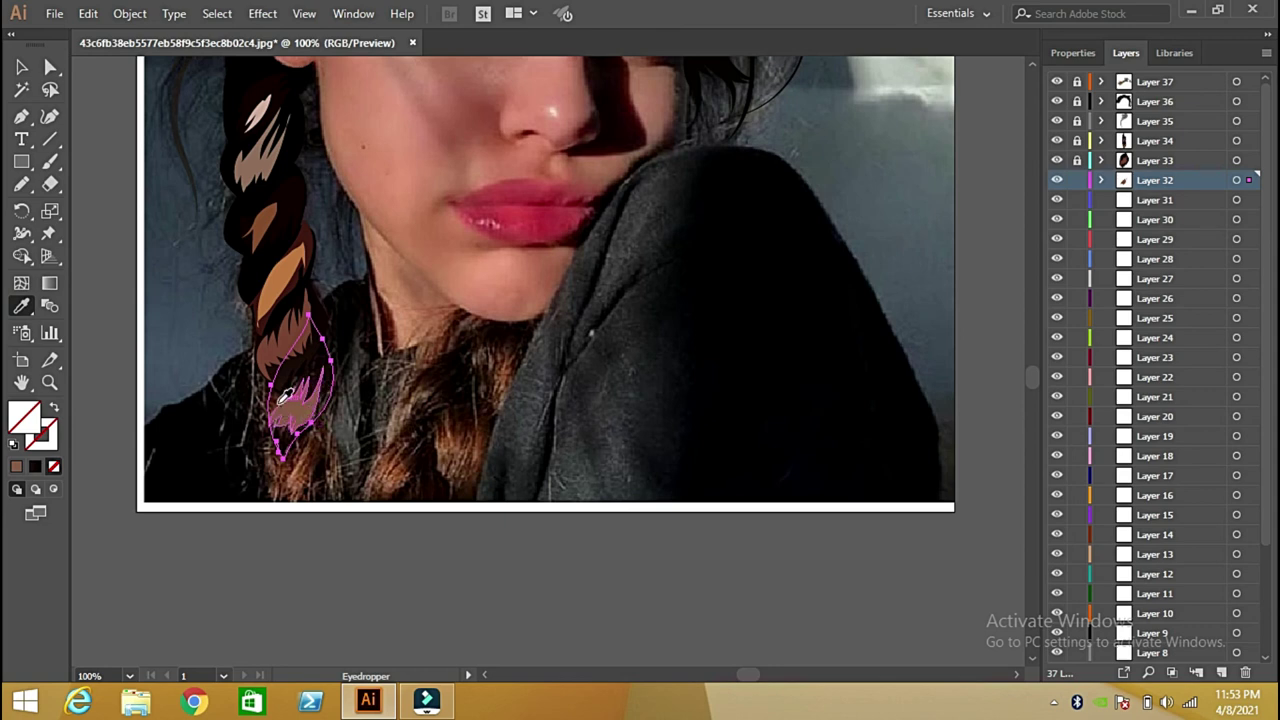
left_click(278, 400)
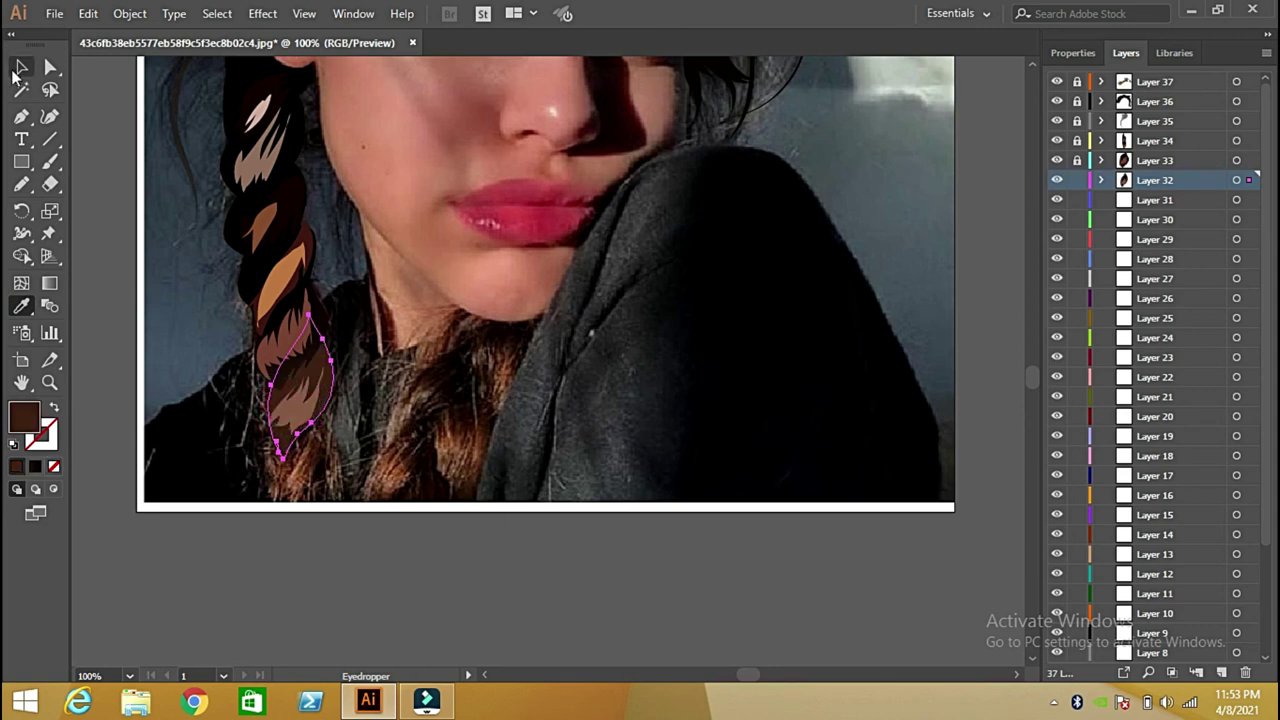
left_click(22, 67)
left_click(157, 188)
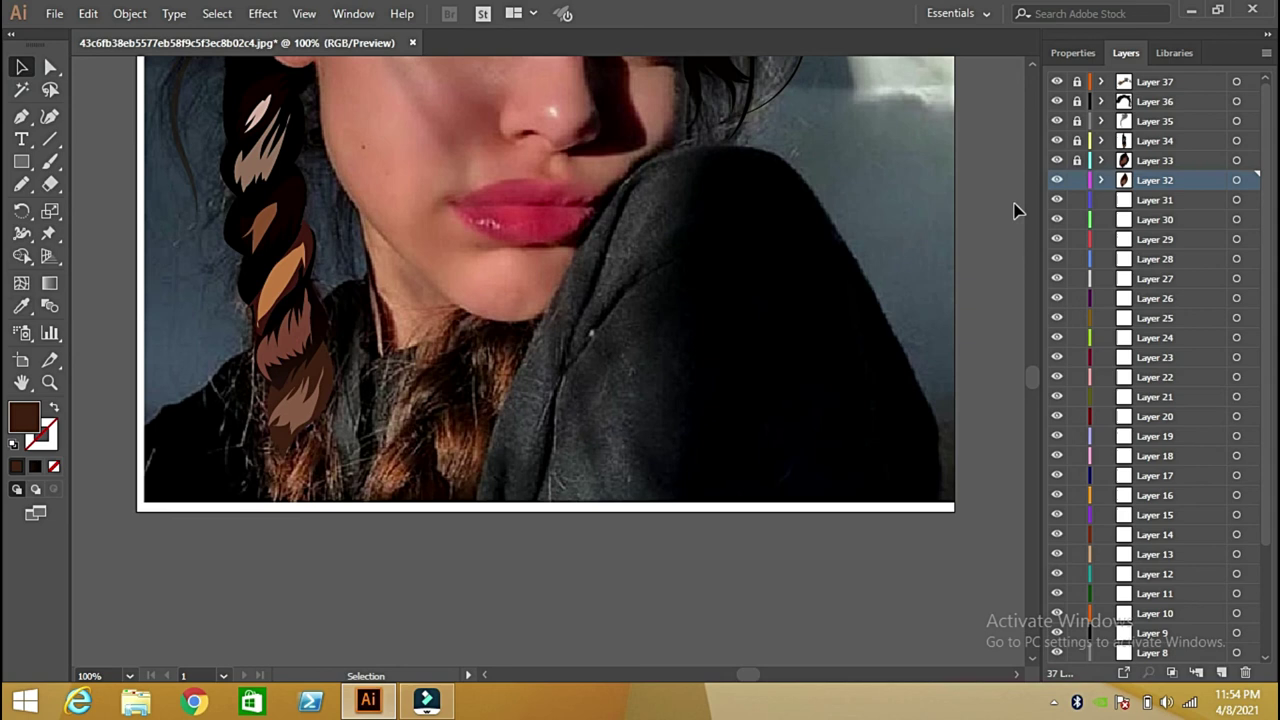
left_click(1077, 180)
left_click(1139, 204)
Draw a pencil strand down from the braid tip and set a darker brown fill
left_click(24, 184)
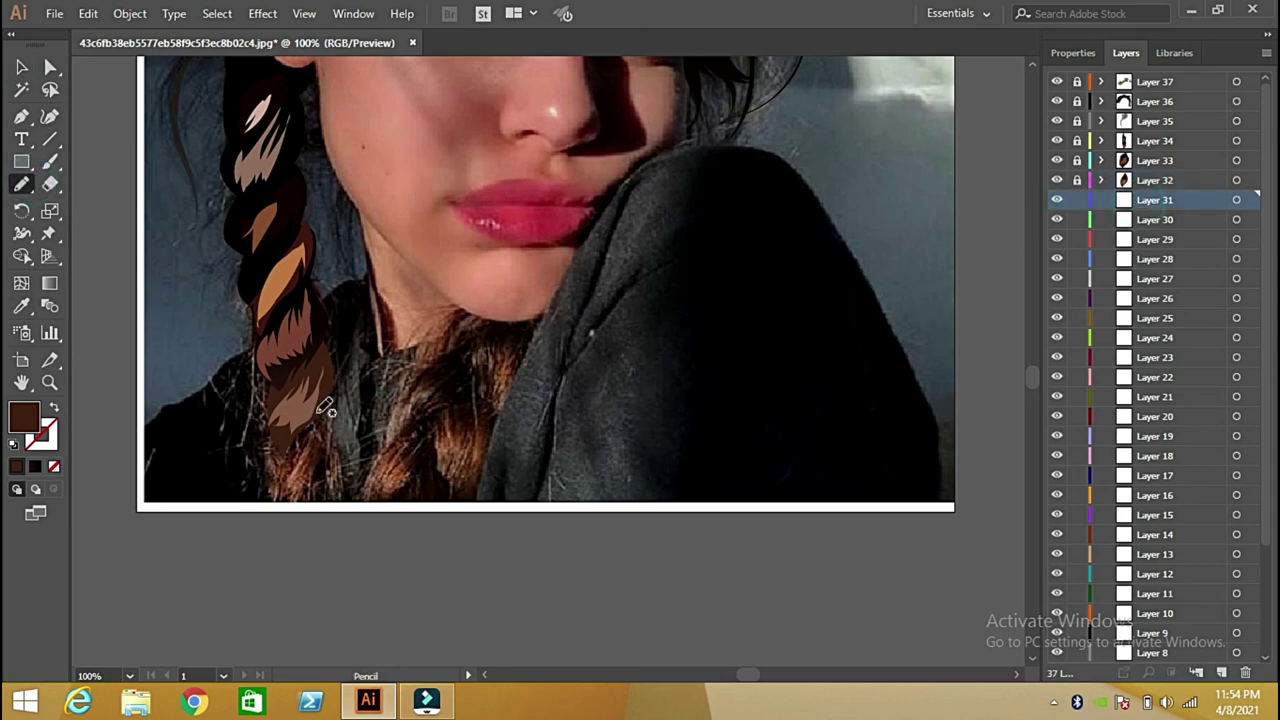
mouse_move(324, 414)
left_mouse_down()
mouse_move(295, 503)
mouse_move(272, 484)
mouse_move(300, 400)
mouse_move(314, 398)
mouse_move(302, 456)
left_mouse_up()
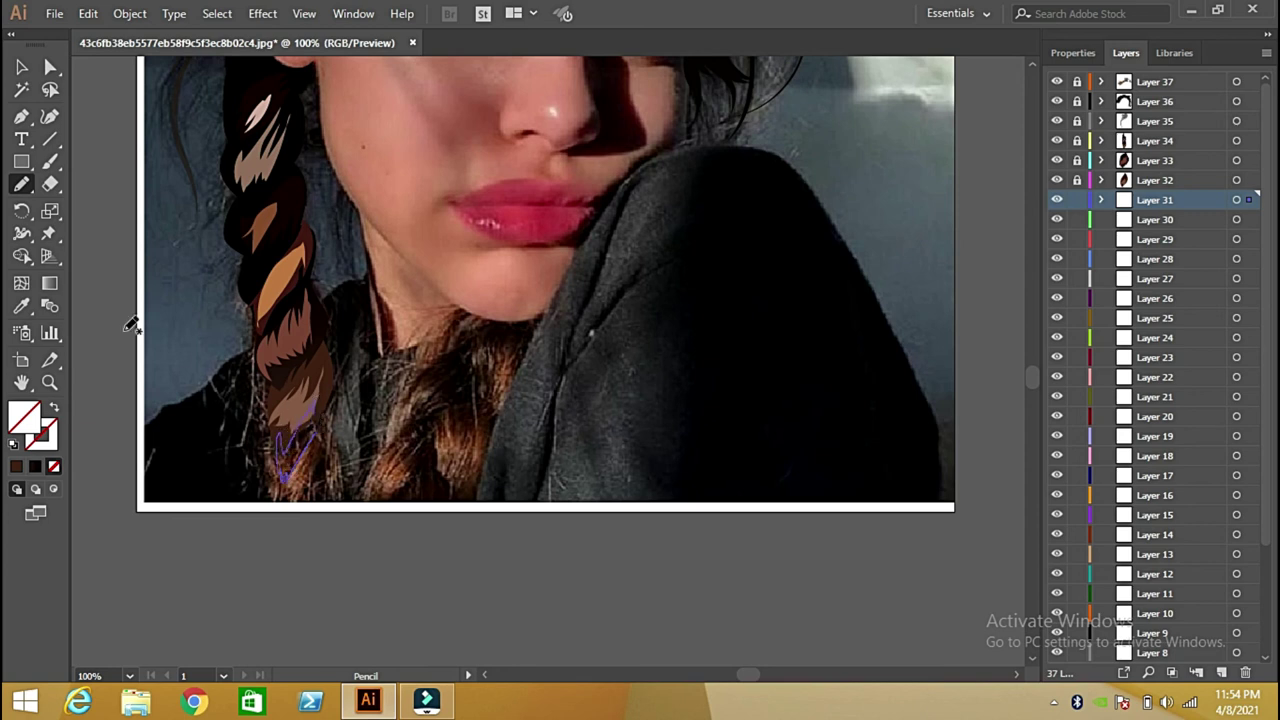
left_click(22, 307)
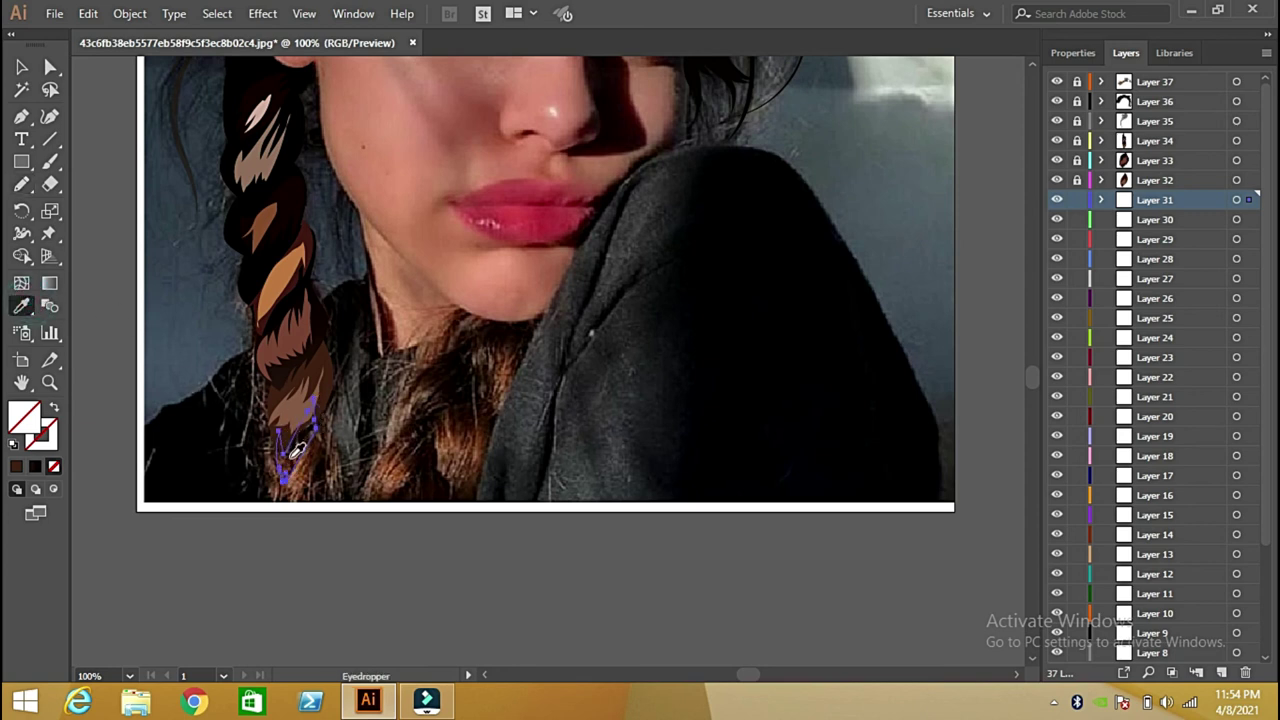
left_click(294, 454)
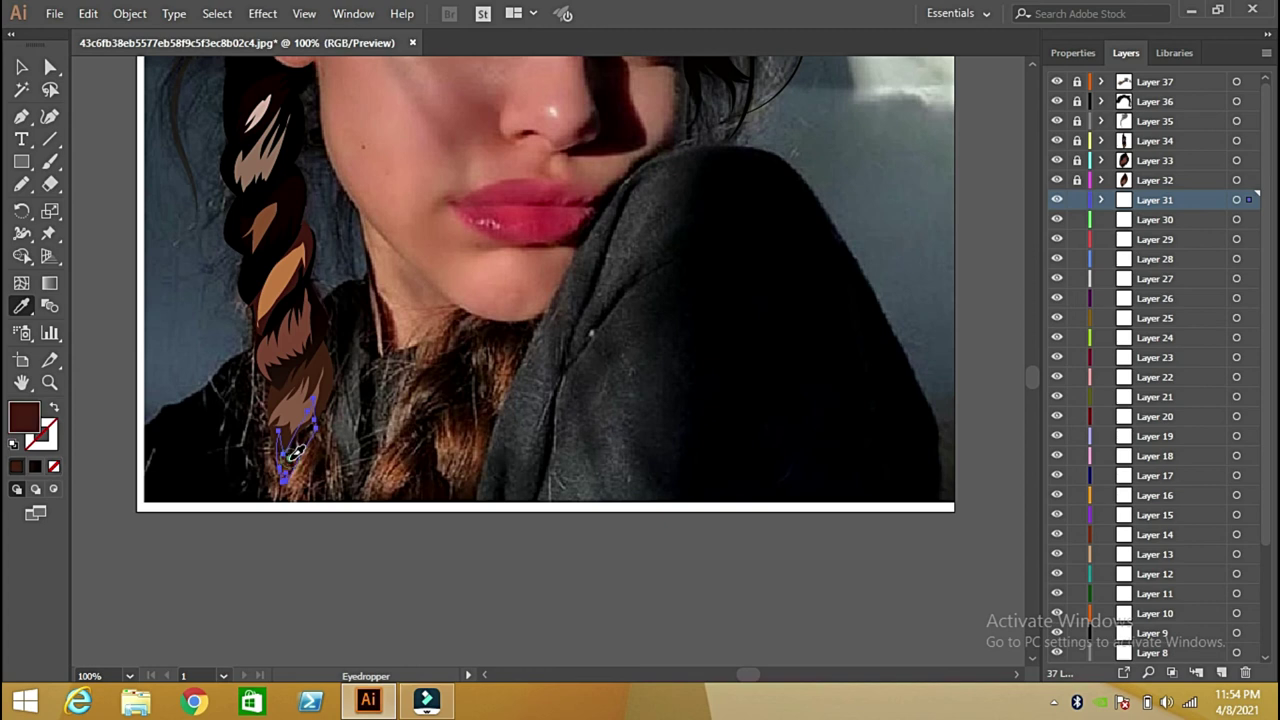
double_click(26, 412)
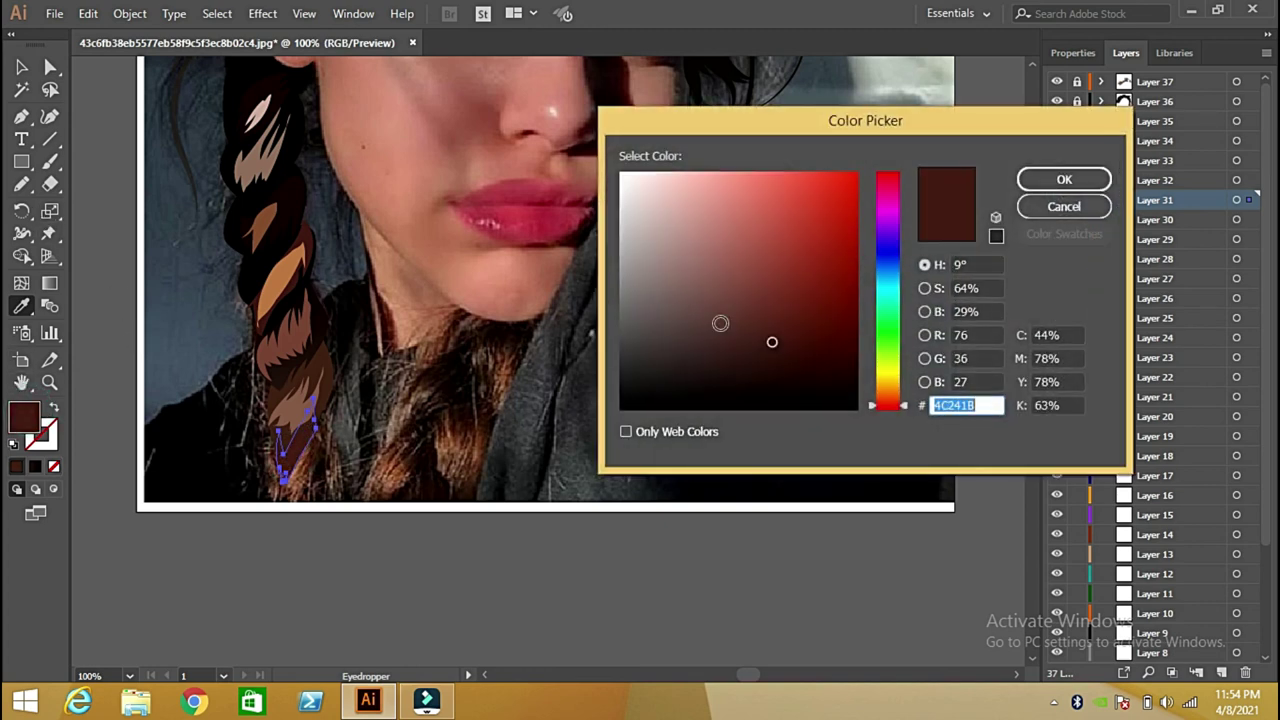
left_click(775, 359)
left_click(1070, 180)
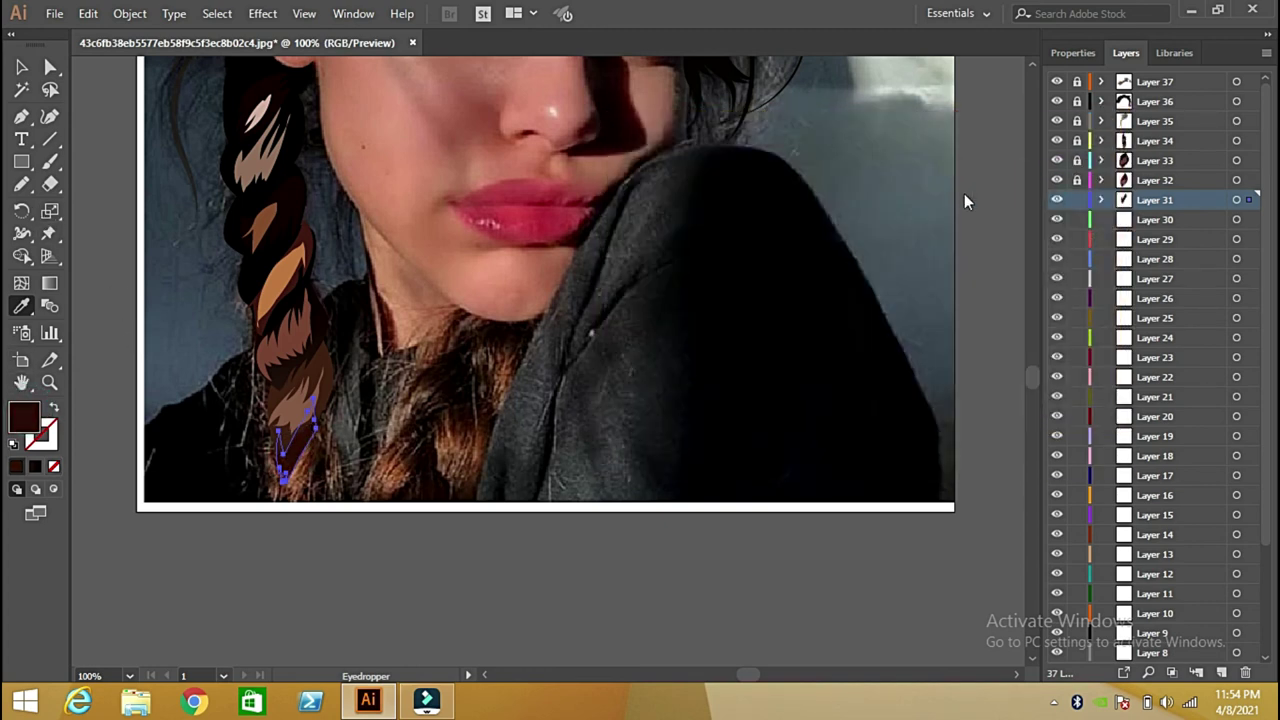
Fill the unfilled braid shape with brown sampled from the braid
left_click(21, 67)
left_click(94, 192)
left_click(324, 451)
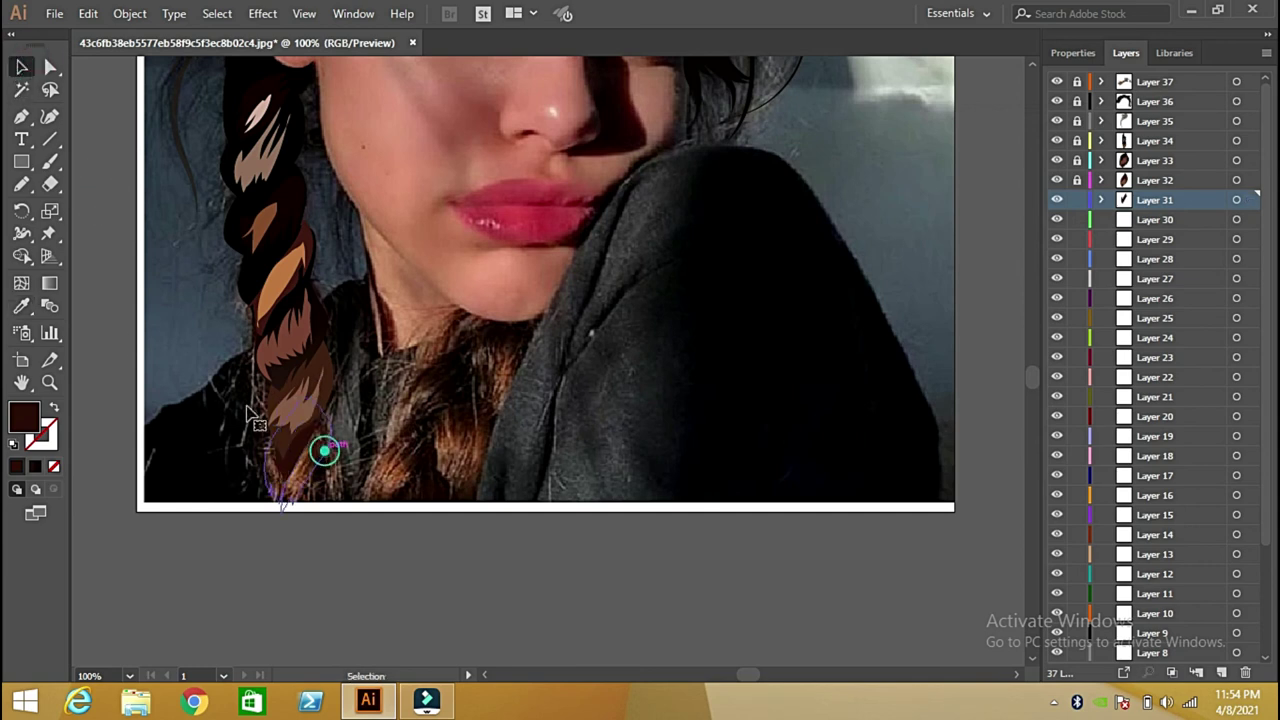
left_click(283, 455)
key("i")
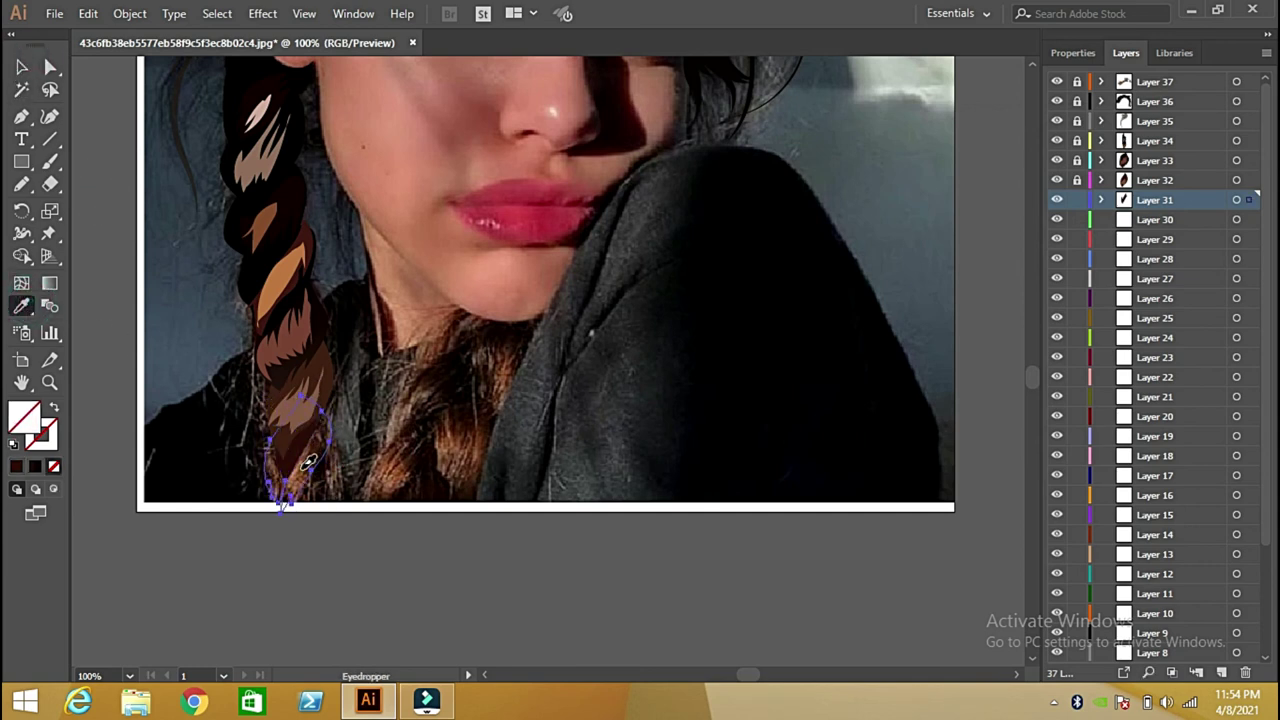
left_click(307, 465)
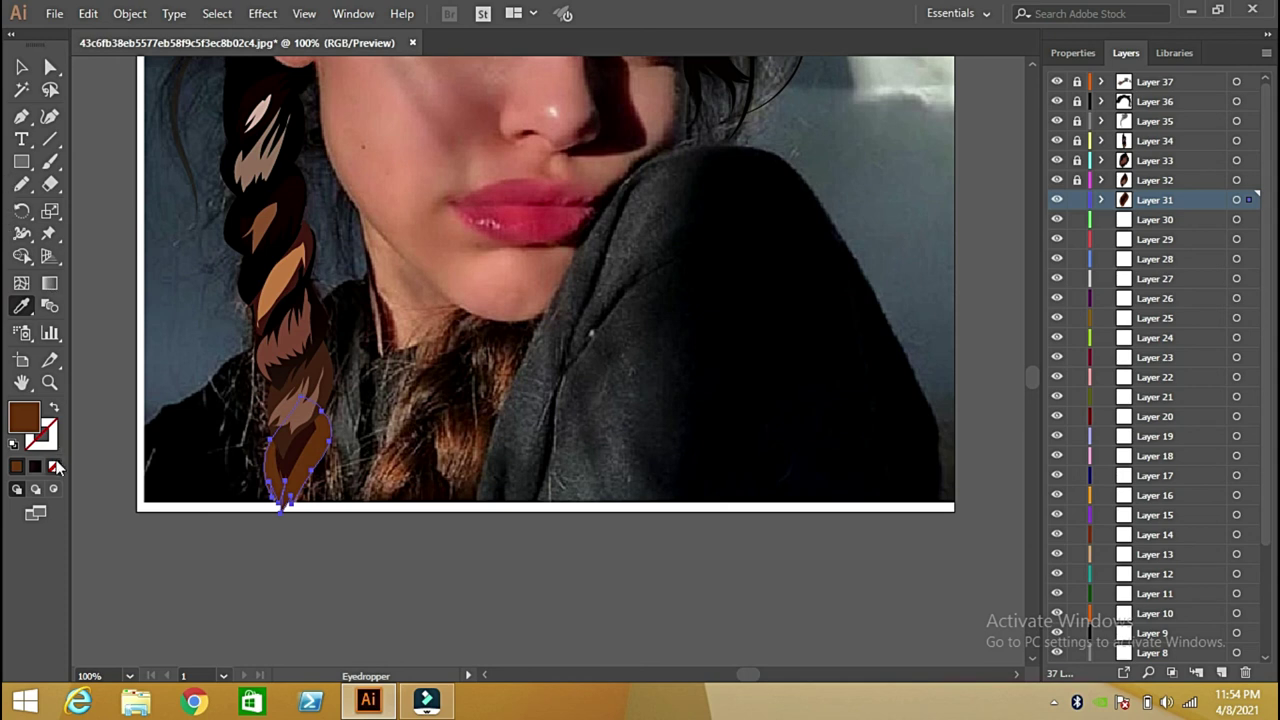
Draw a thin strand near the braid tip and choose a lighter brown fill
left_click(22, 66)
left_click(114, 124)
left_click(22, 183)
mouse_move(309, 437)
left_mouse_down()
mouse_move(298, 490)
mouse_move(318, 430)
left_mouse_up()
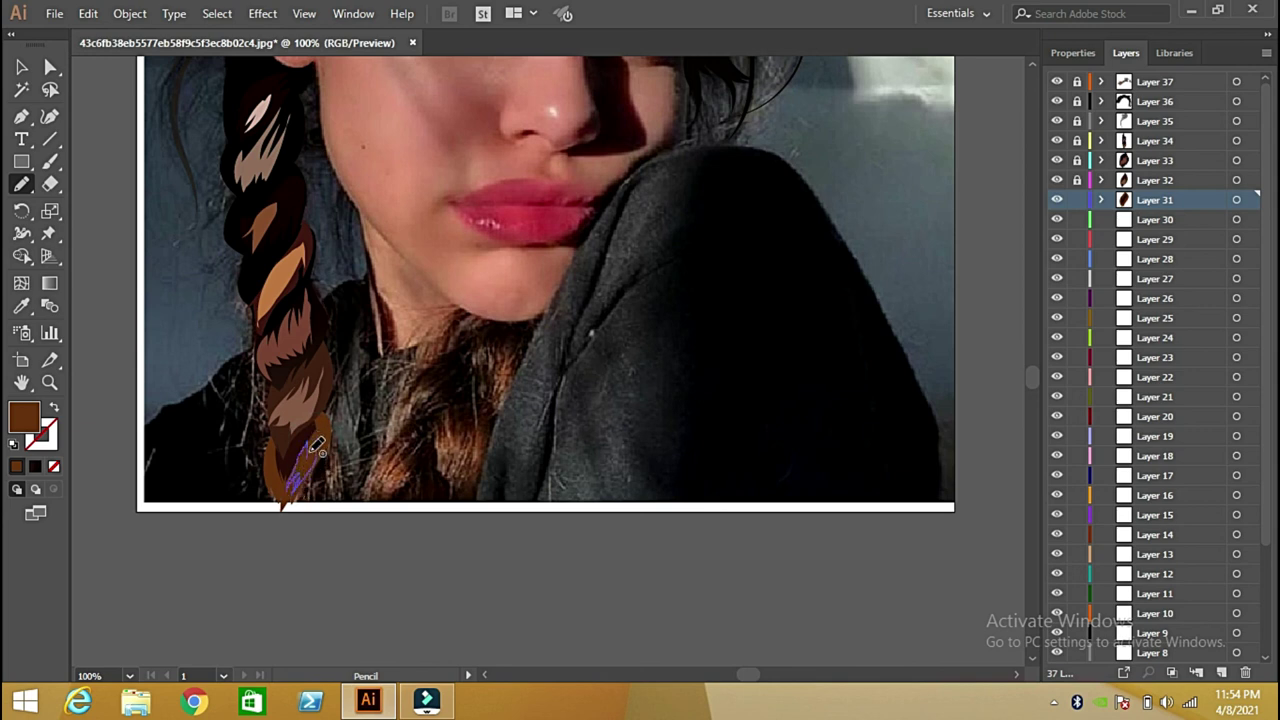
left_click(24, 308)
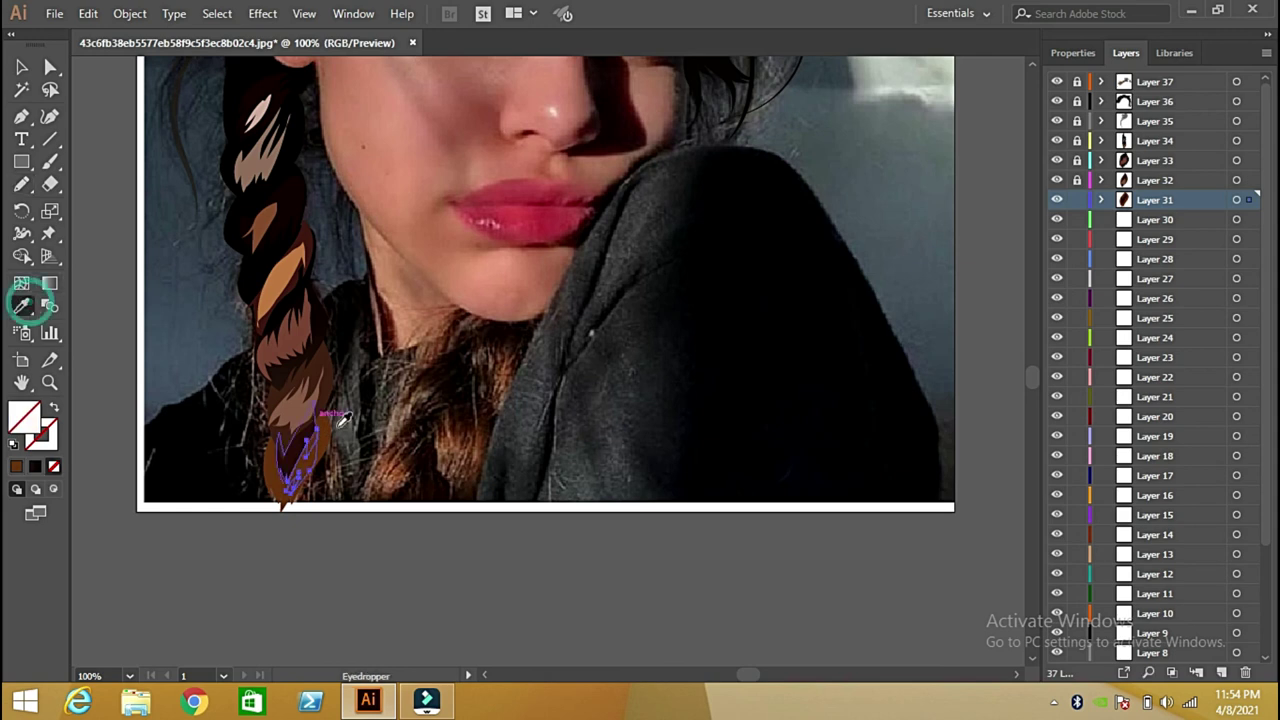
left_click(325, 428)
double_click(26, 416)
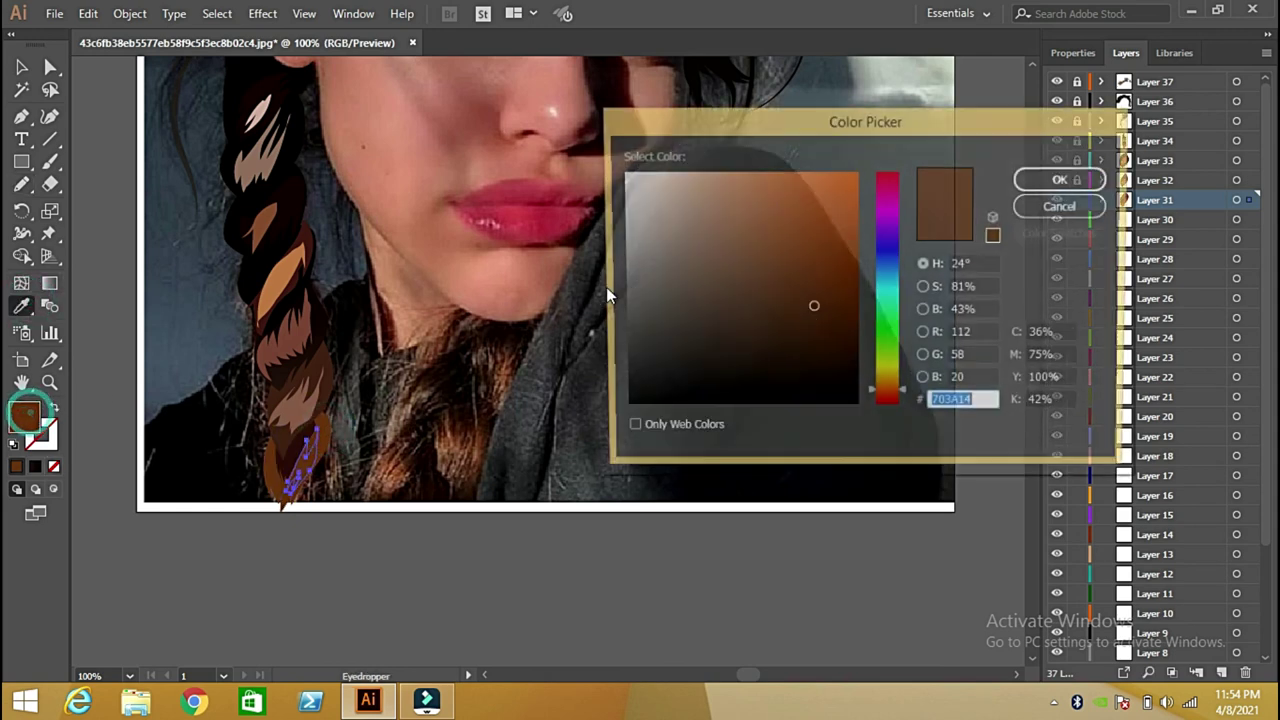
left_click(766, 263)
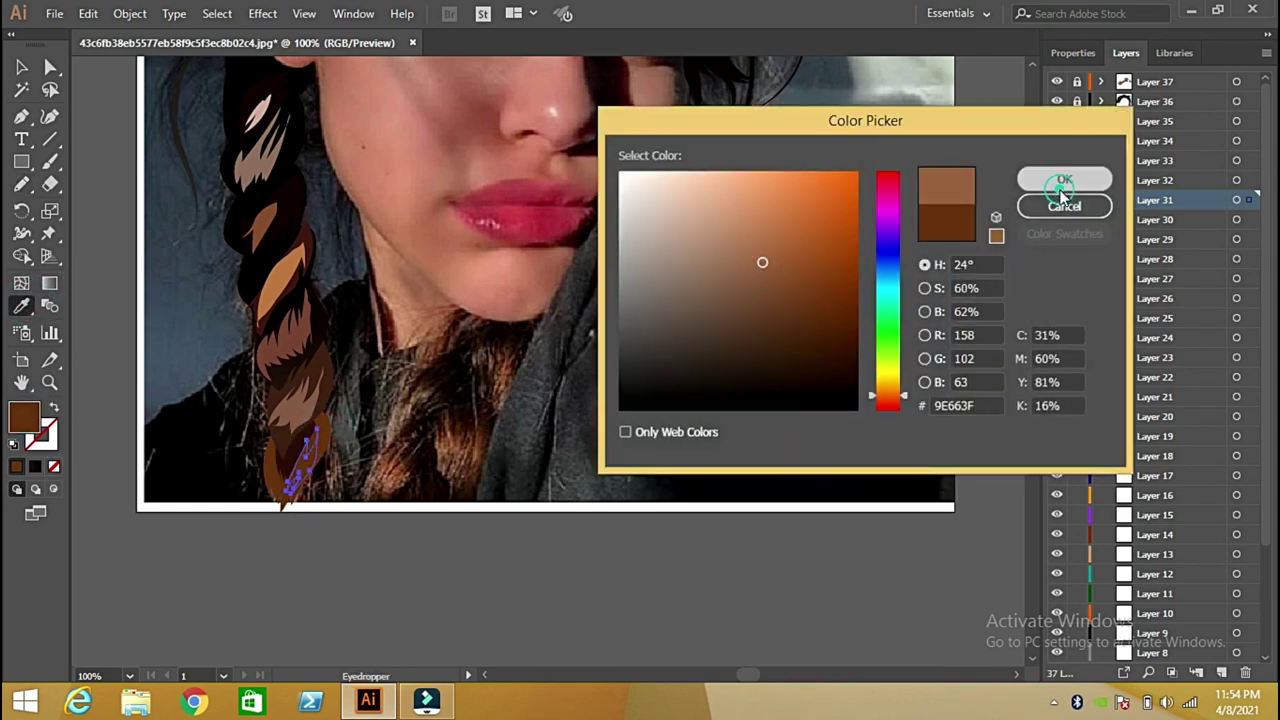
left_click(1064, 179)
Draw a short stroke at the braid tip and set the fill to 9E663F
left_click(22, 67)
left_click(22, 184)
left_click_drag(268, 451, 277, 486)
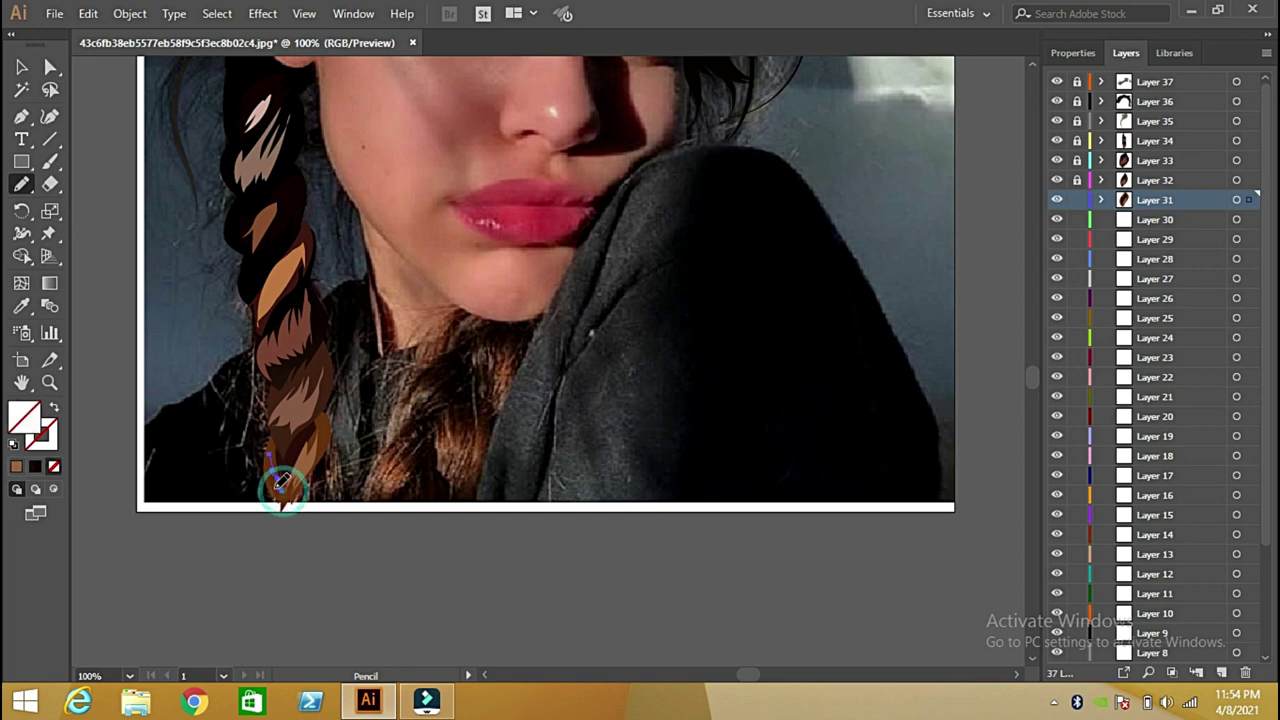
left_click(16, 468)
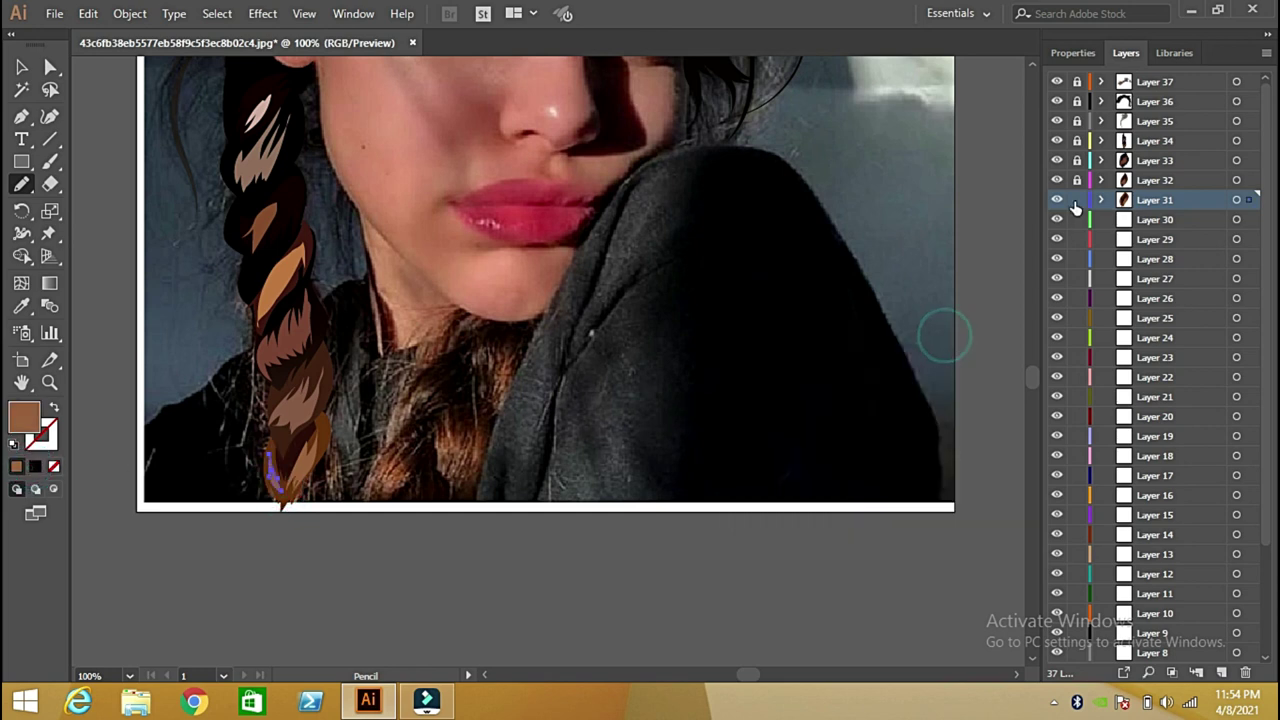
On Layer 30, draw a braid-tip strand and fill it with sampled black
left_click(1110, 220)
mouse_move(325, 443)
left_mouse_down()
mouse_move(340, 504)
mouse_move(284, 505)
mouse_move(308, 420)
mouse_move(332, 470)
mouse_move(300, 492)
left_mouse_up()
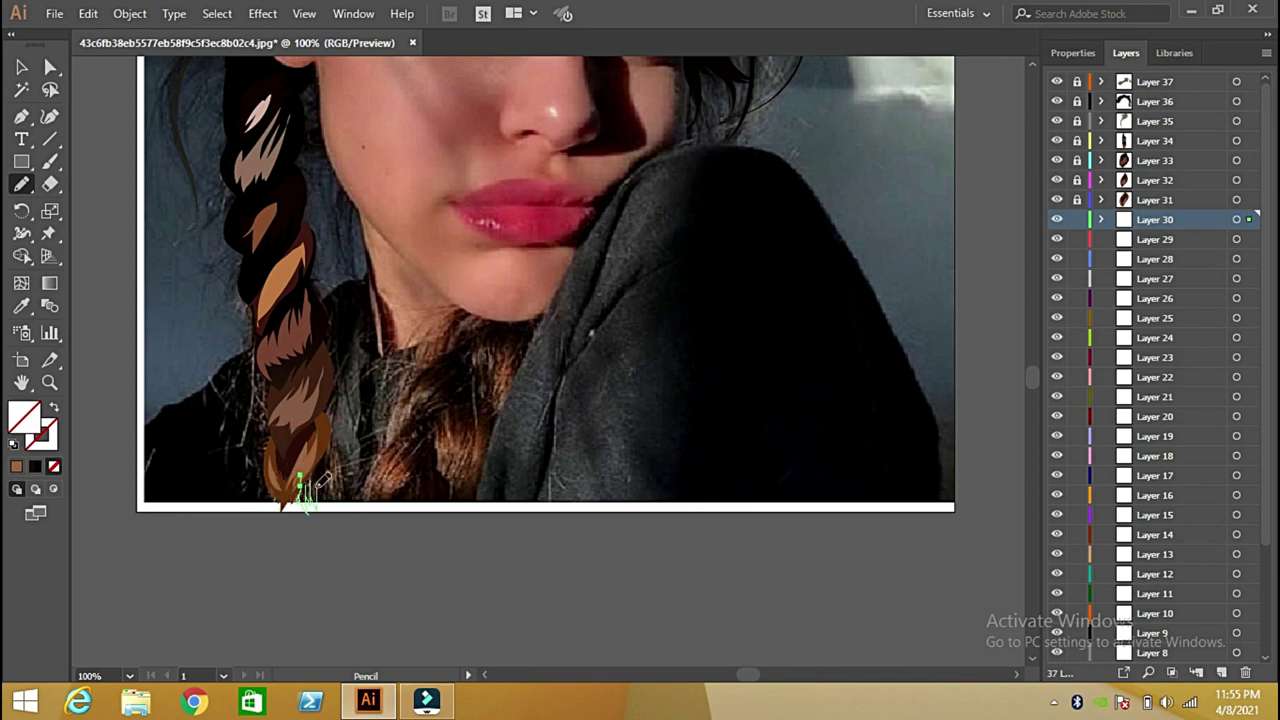
left_click_drag(323, 442, 302, 495)
key("i")
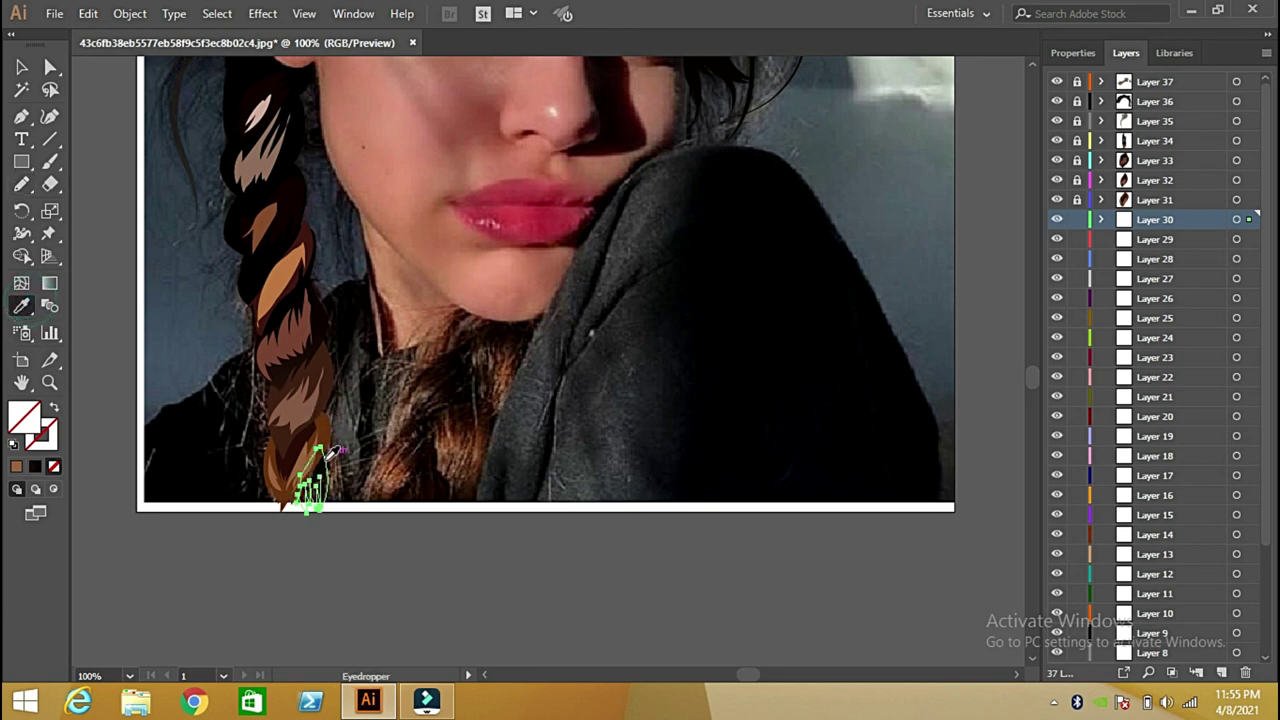
left_click(325, 462)
left_click(22, 67)
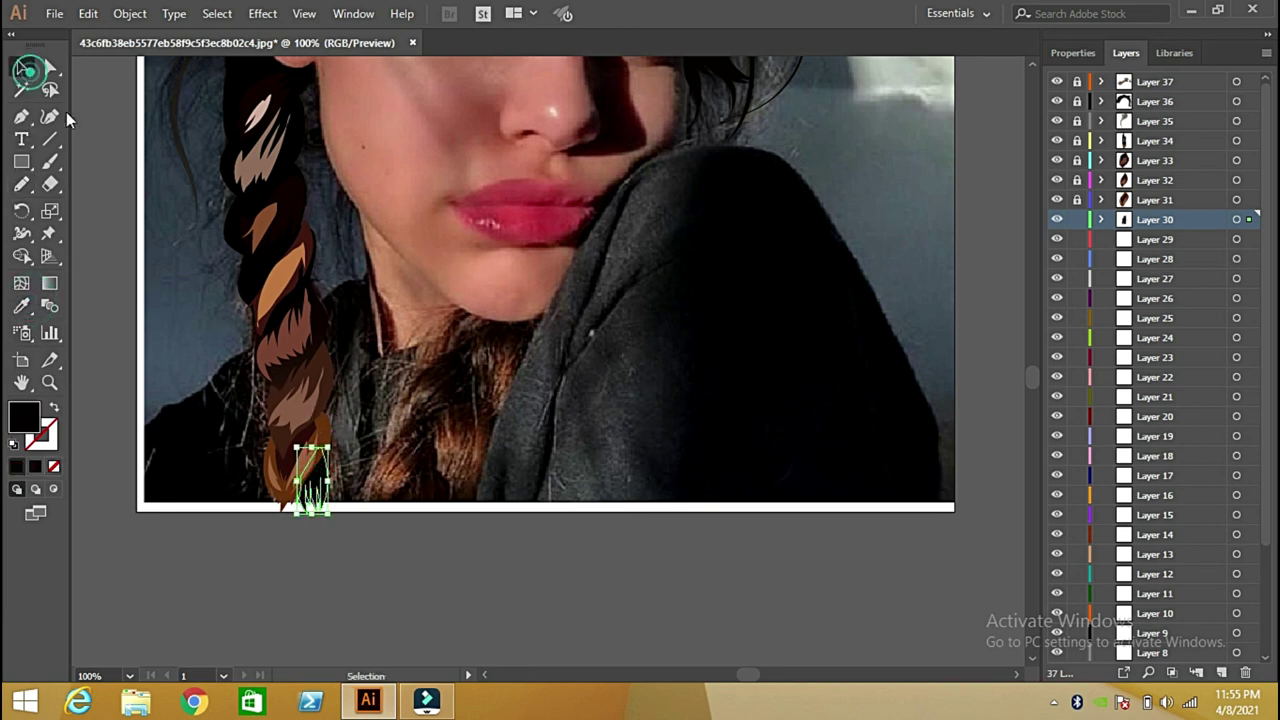
Draw an arcing shape over the braid tip, fill it sampled dark brown, then deselect
key("n")
left_click_drag(286, 510, 343, 492)
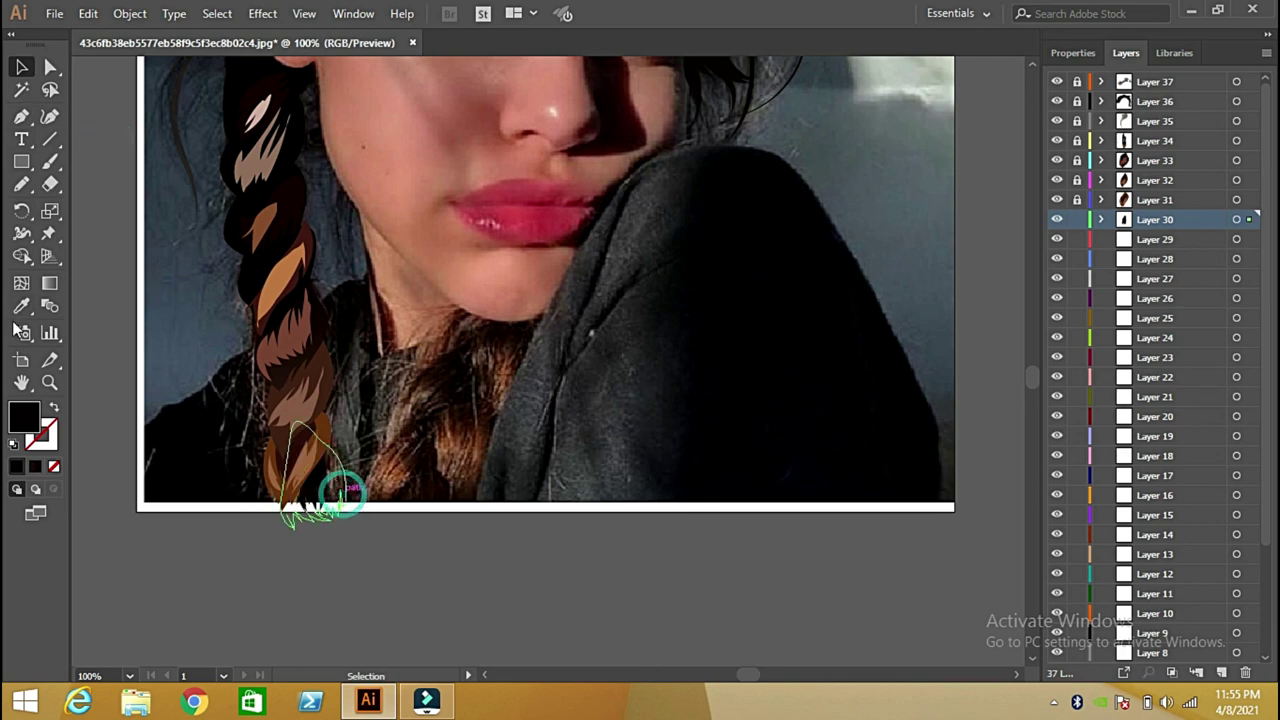
left_click(27, 306)
left_click(330, 470)
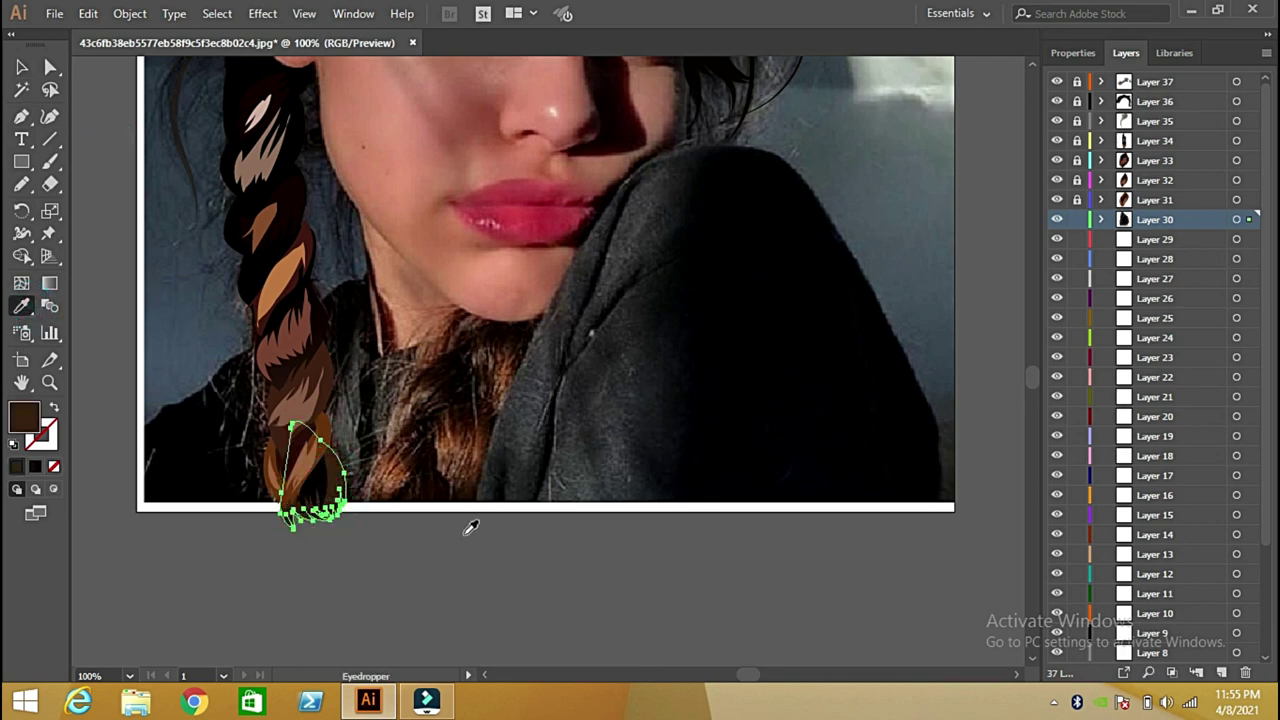
left_click(22, 67)
left_click(323, 279)
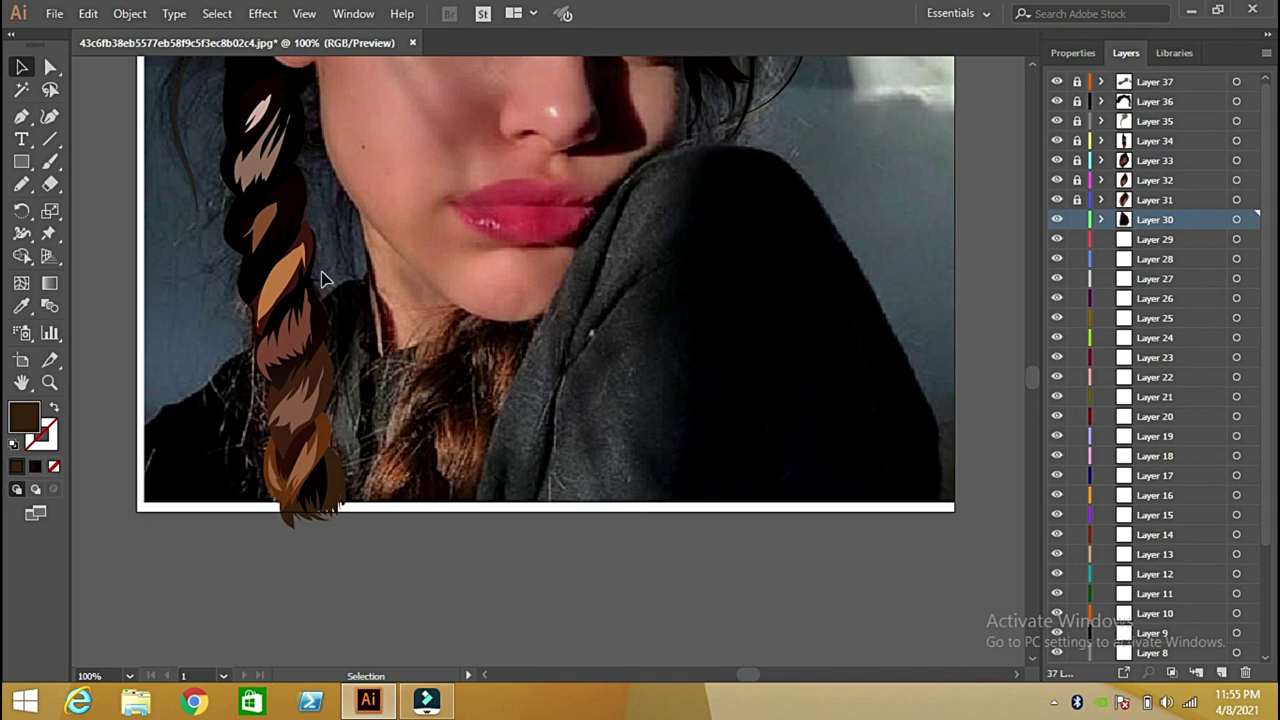
left_click(130, 676)
Fit the portrait on screen, lock Layer 30, and briefly hide the photo to check the trace
left_click(153, 654)
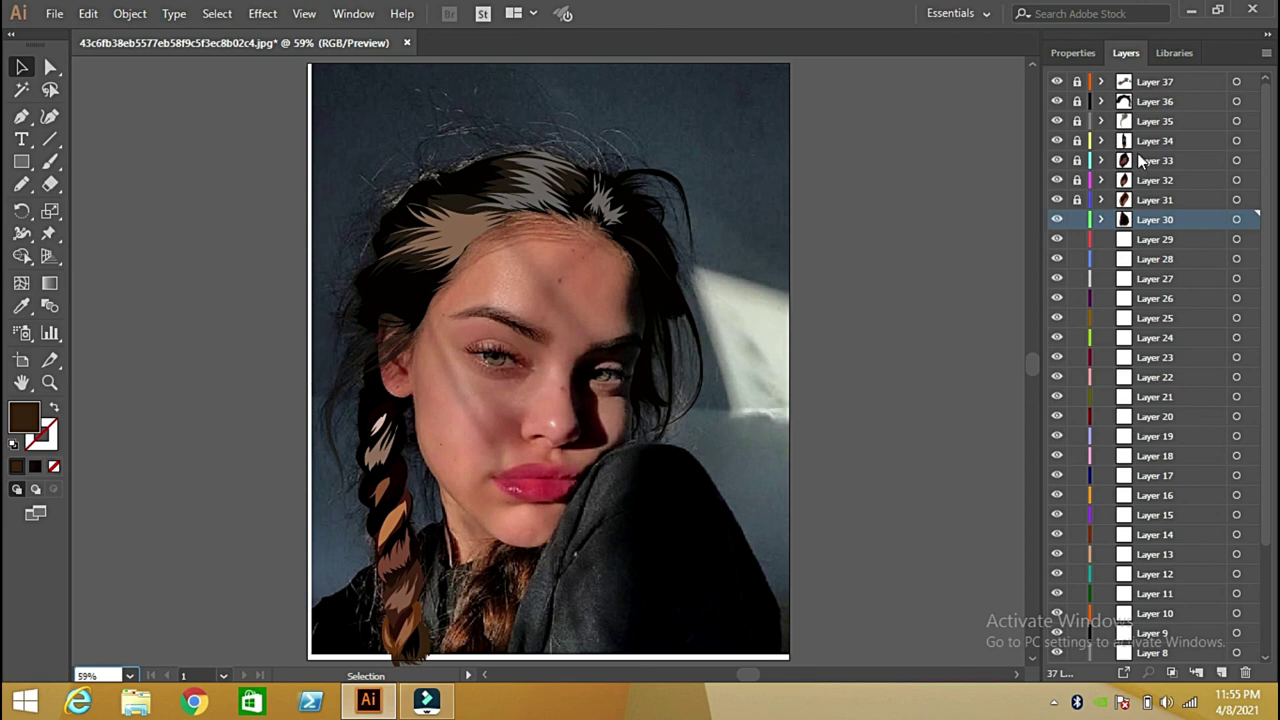
left_click(1078, 220)
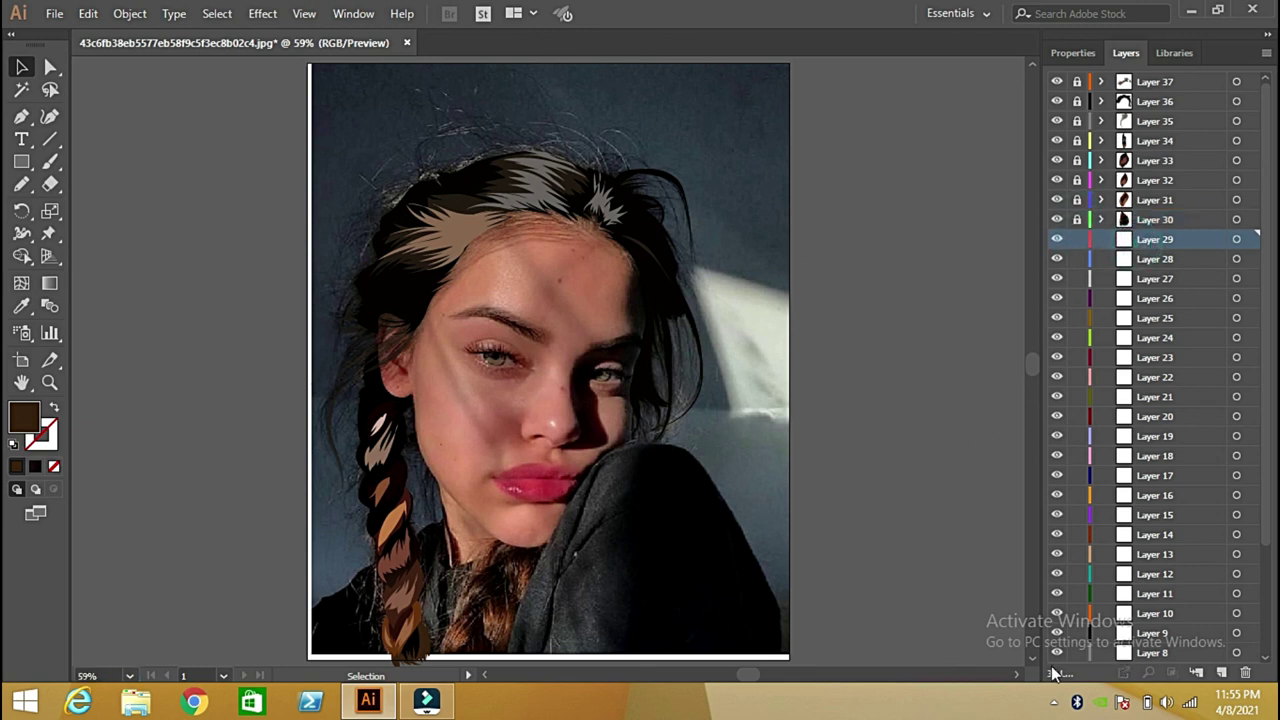
scroll(1268, 628, "down", 3)
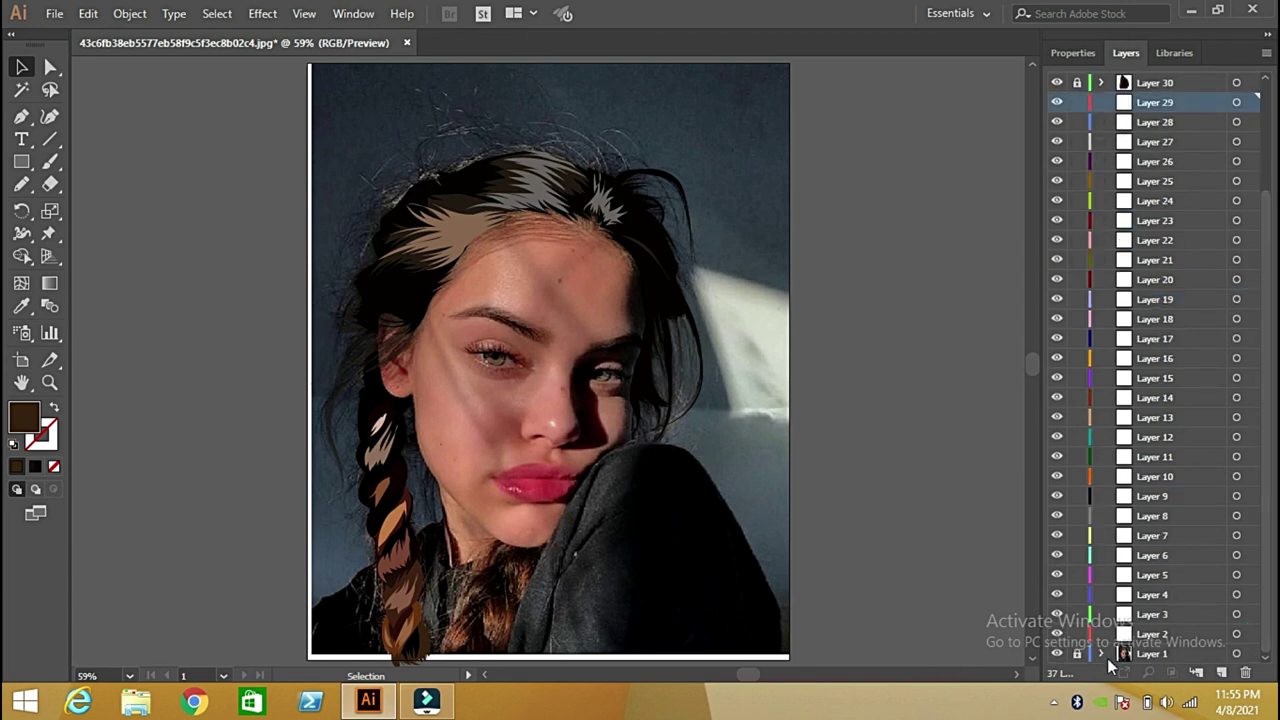
left_click(1057, 655)
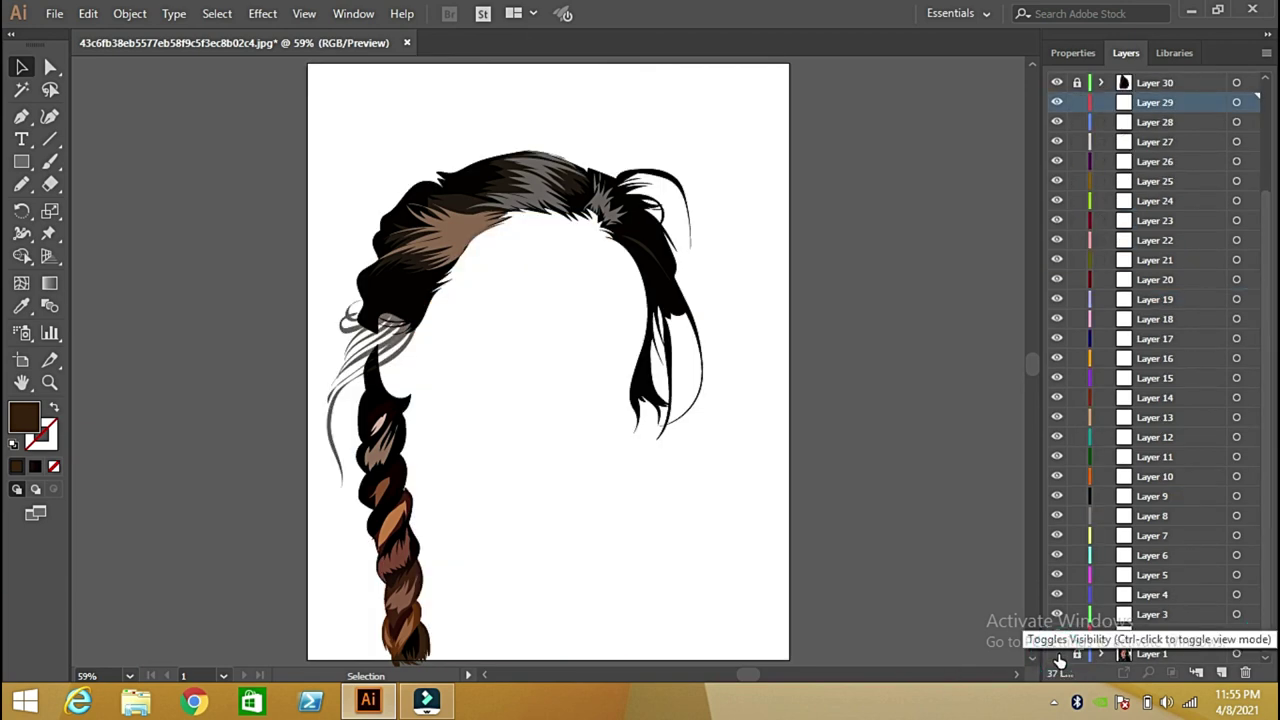
left_click(1057, 654)
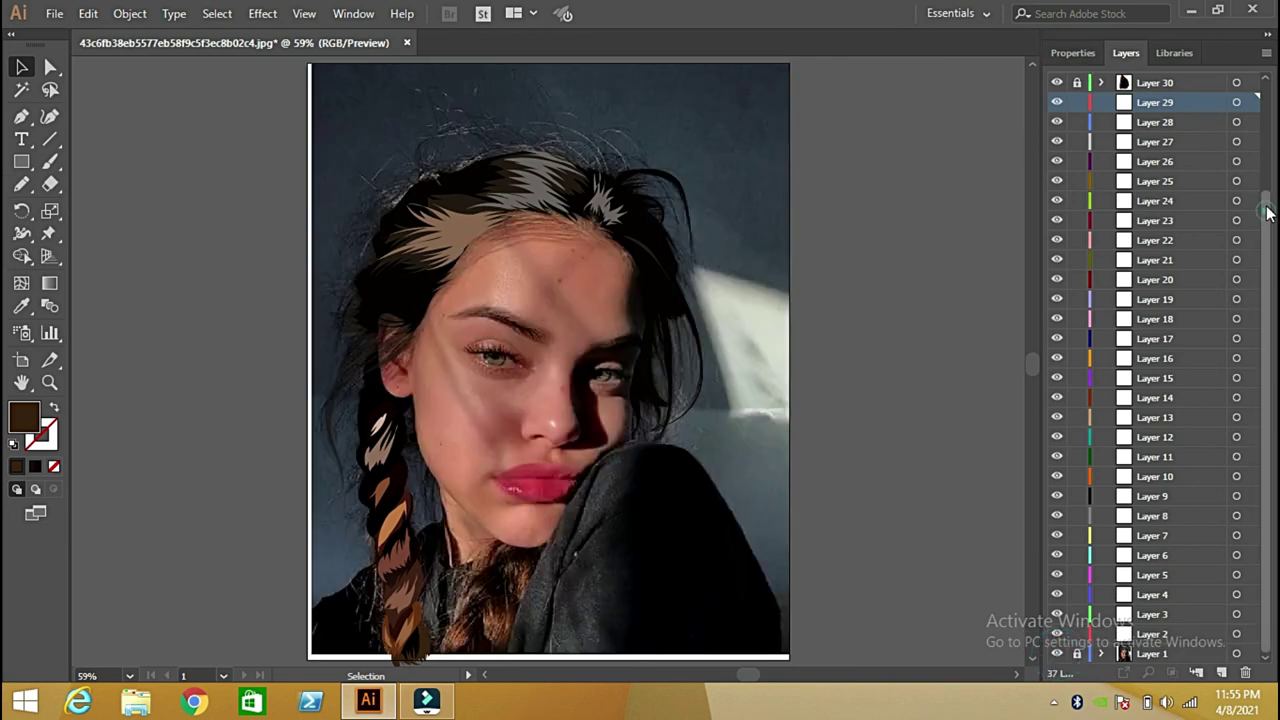
left_click_drag(1272, 202, 1270, 162)
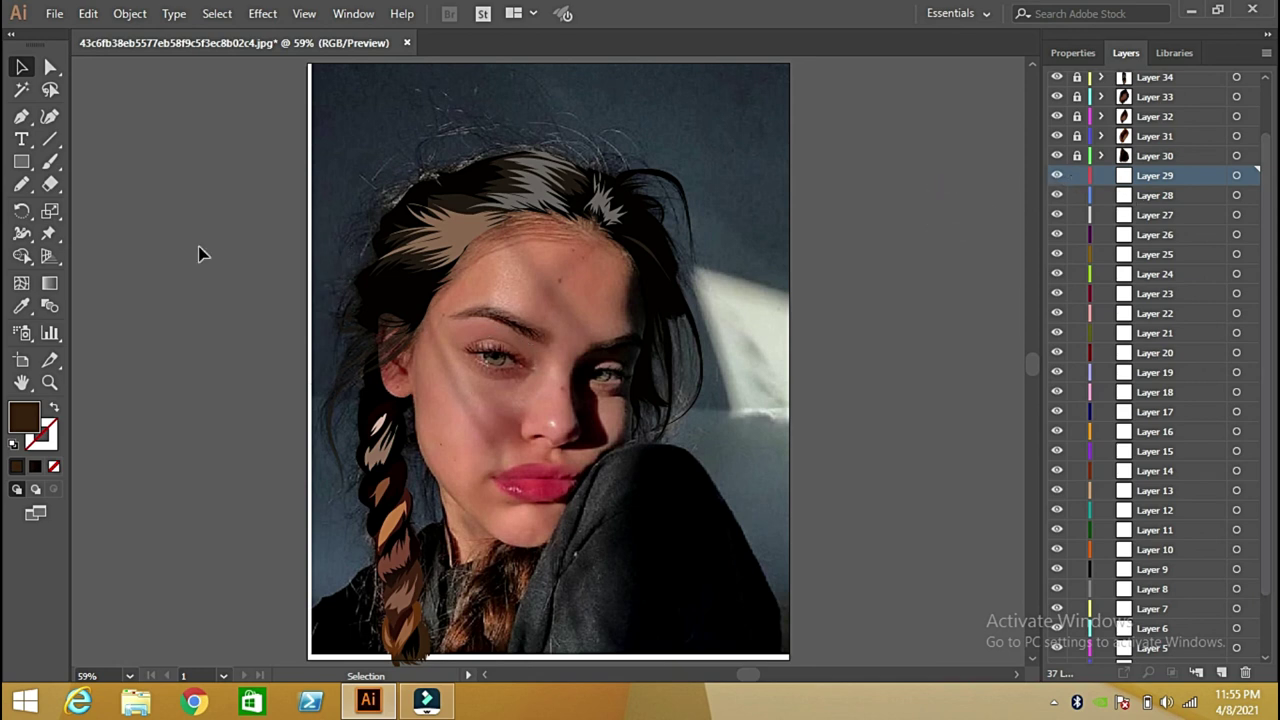
With the Blob Brush and a sampled black hair tone, paint a dark stroke up from the hairline
left_click(22, 184)
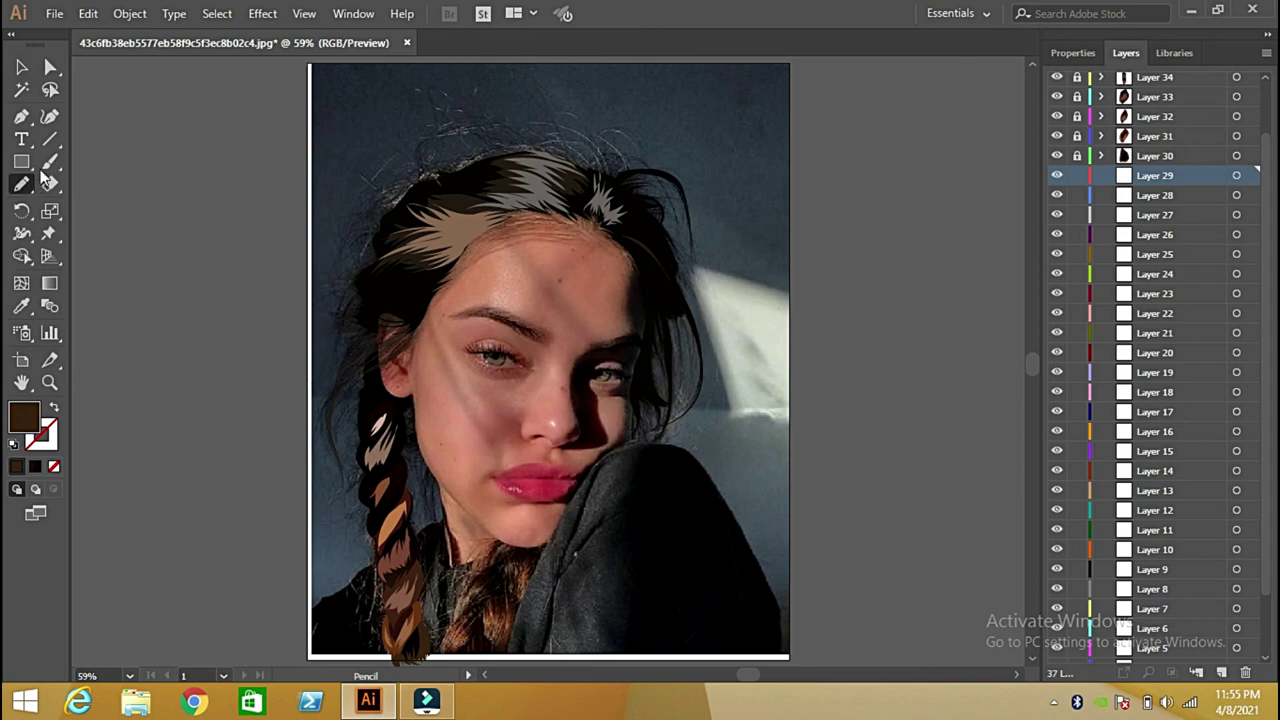
left_click_drag(50, 162, 131, 183)
key("shift+x")
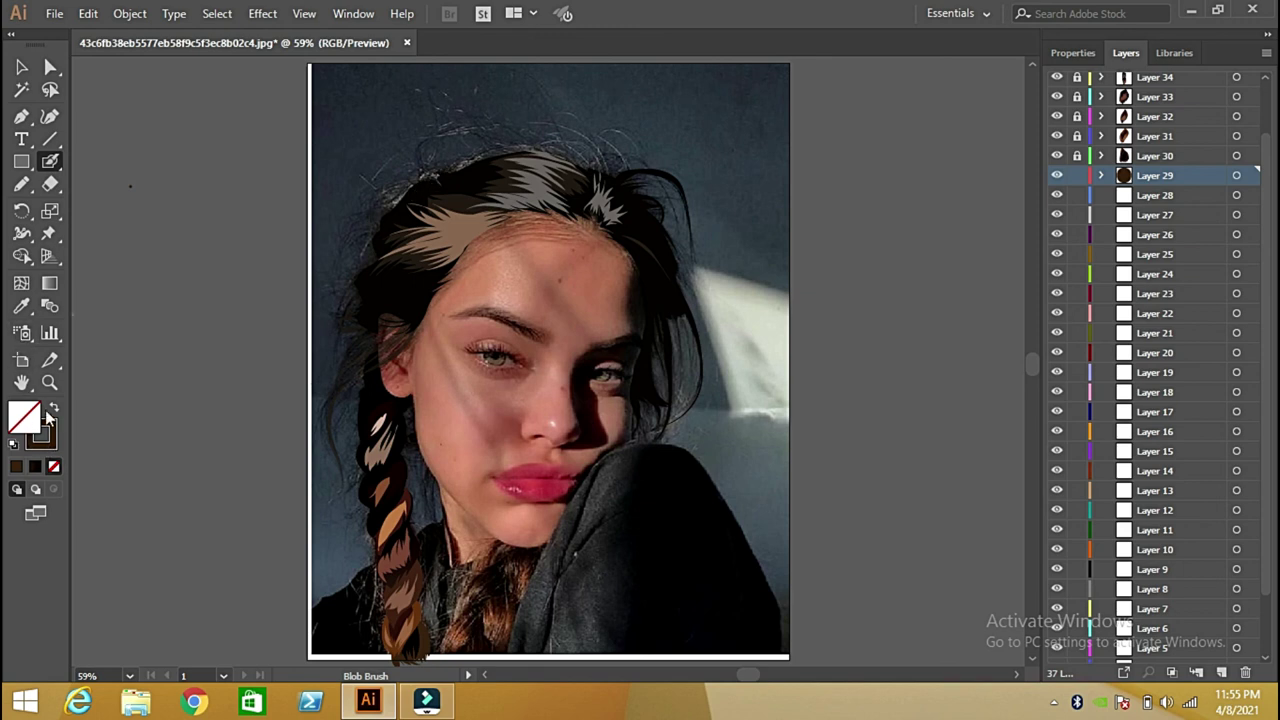
left_click(22, 306)
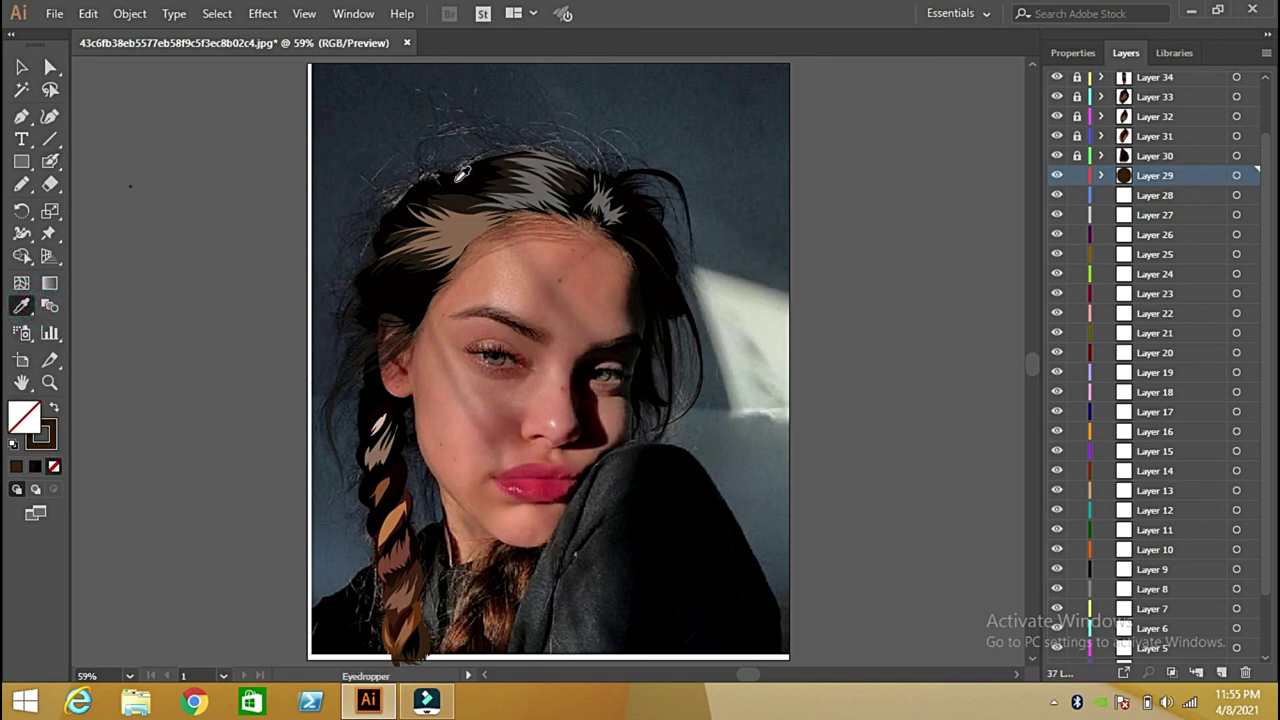
left_click(456, 180)
left_click(458, 188)
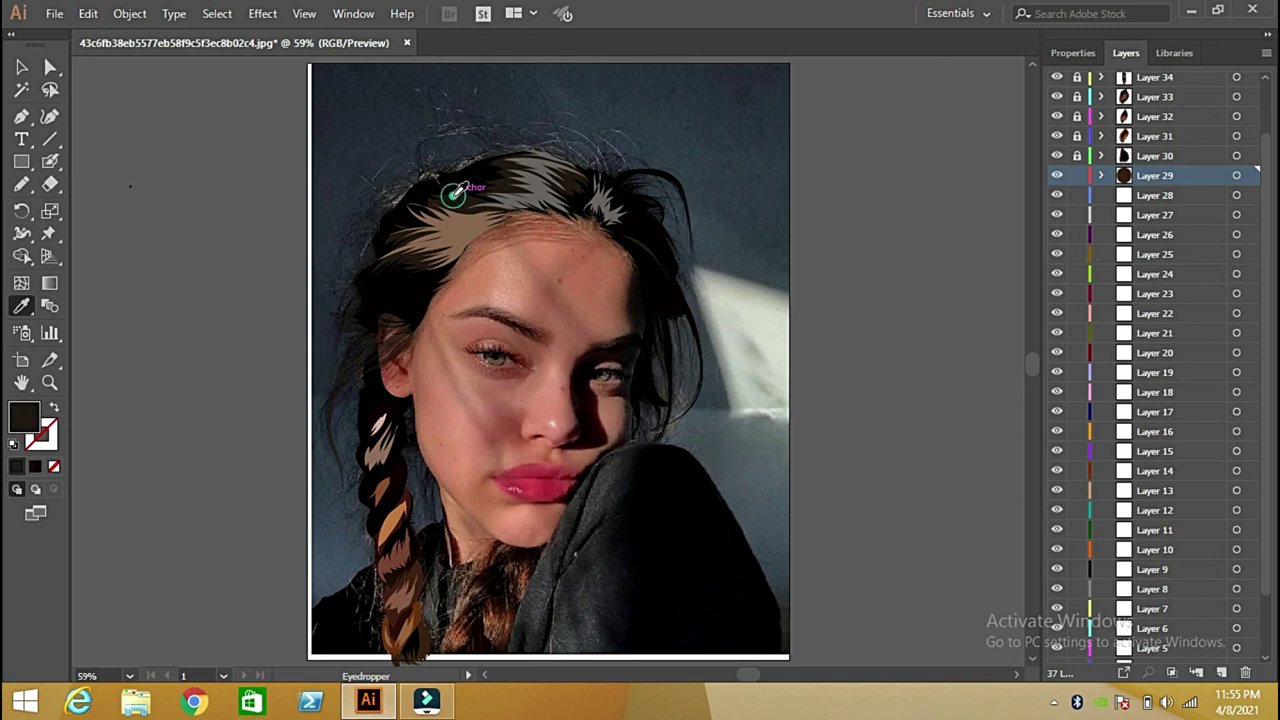
left_click(50, 161)
left_click_drag(437, 178, 437, 131)
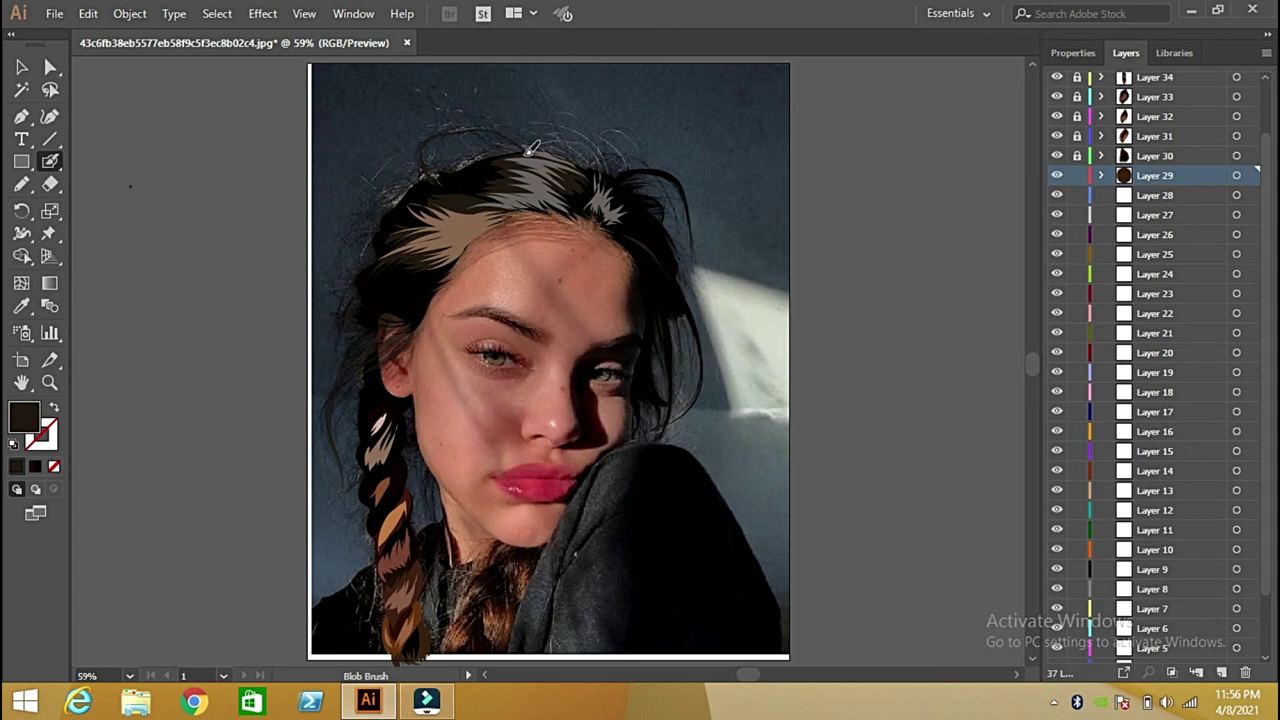
Paint dark strokes along the hair edge left of the face
key("shift+x")
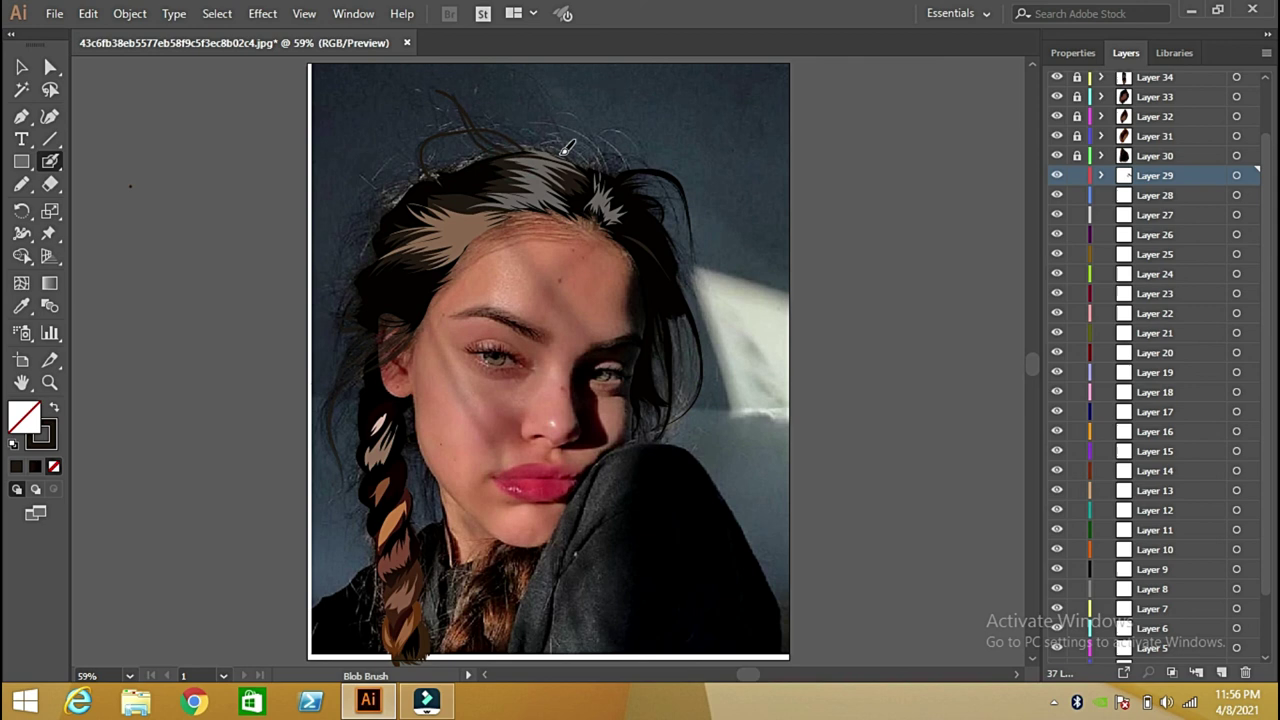
left_click(525, 144)
mouse_move(372, 272)
left_mouse_down()
mouse_move(345, 307)
mouse_move(349, 324)
left_mouse_up()
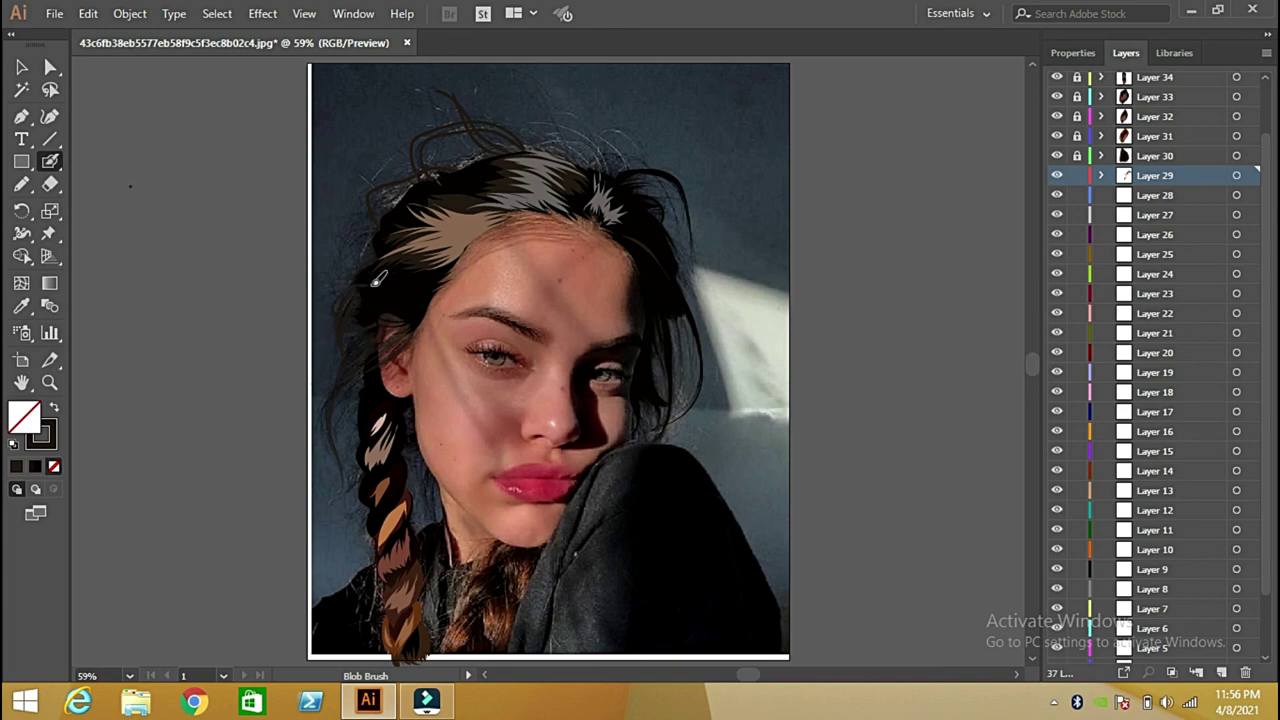
left_click_drag(370, 312, 382, 280)
left_click(22, 66)
Draw a pencil strand across the top of the hair, fill it sampled grey, and lock Layer 29
left_click(165, 154)
left_click(18, 186)
left_click_drag(508, 152, 447, 163)
left_click_drag(388, 193, 497, 160)
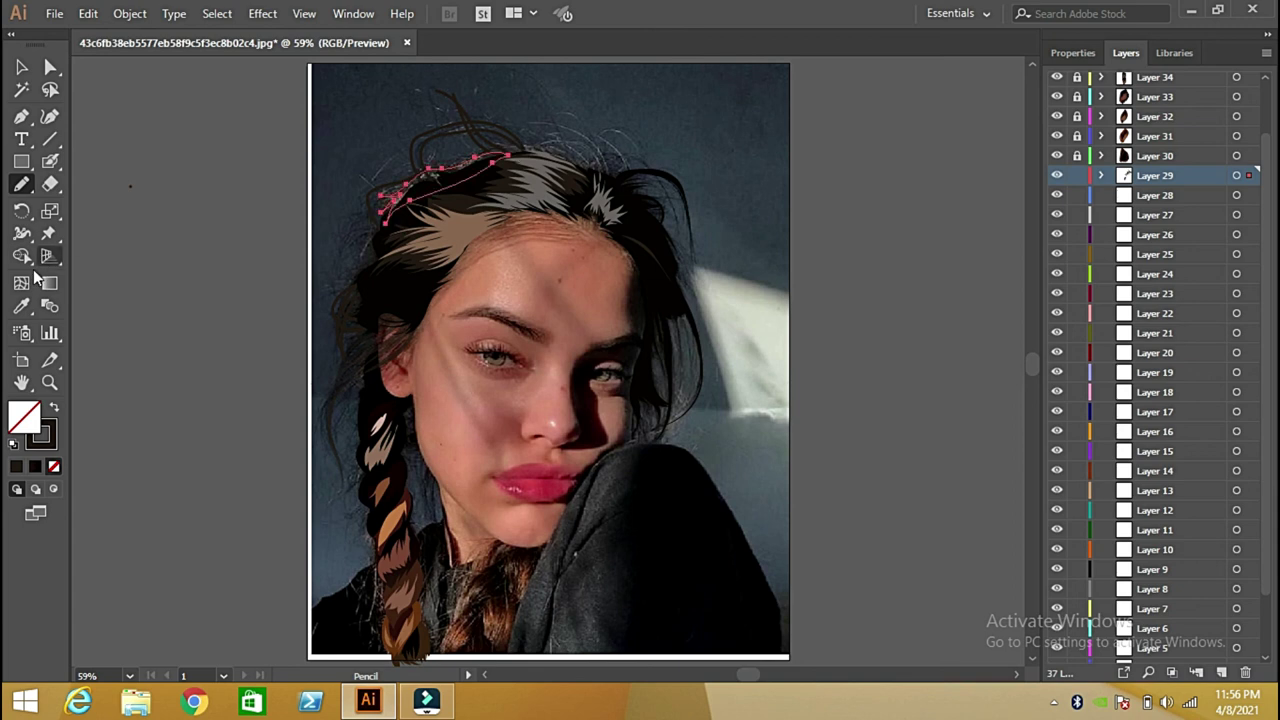
left_click(21, 306)
left_click(538, 178)
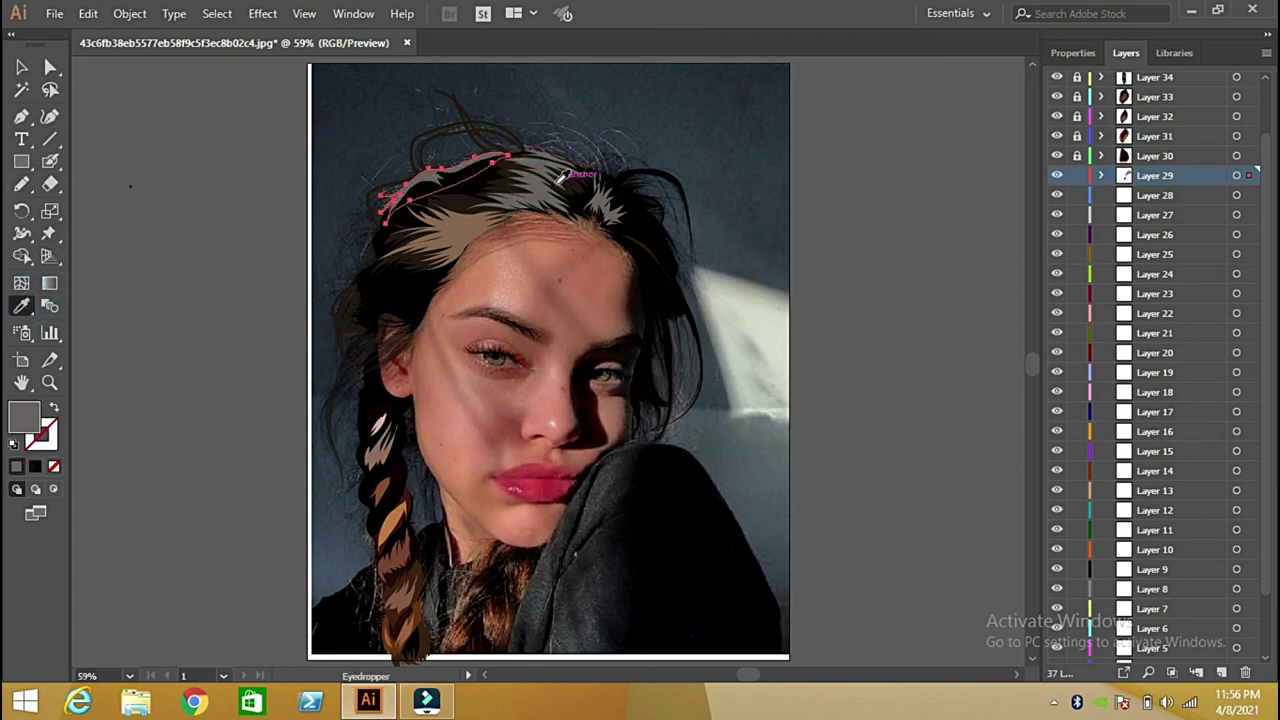
left_click(21, 67)
left_click(155, 138)
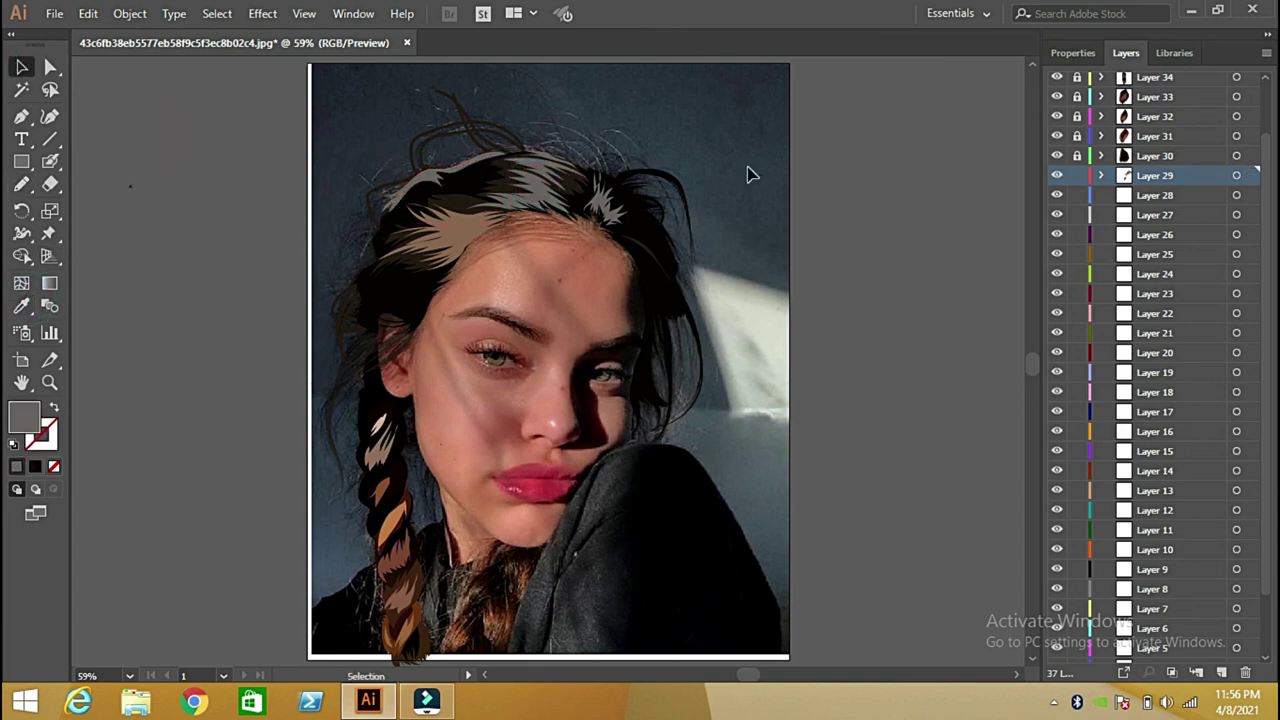
left_click(1076, 176)
left_click(195, 152)
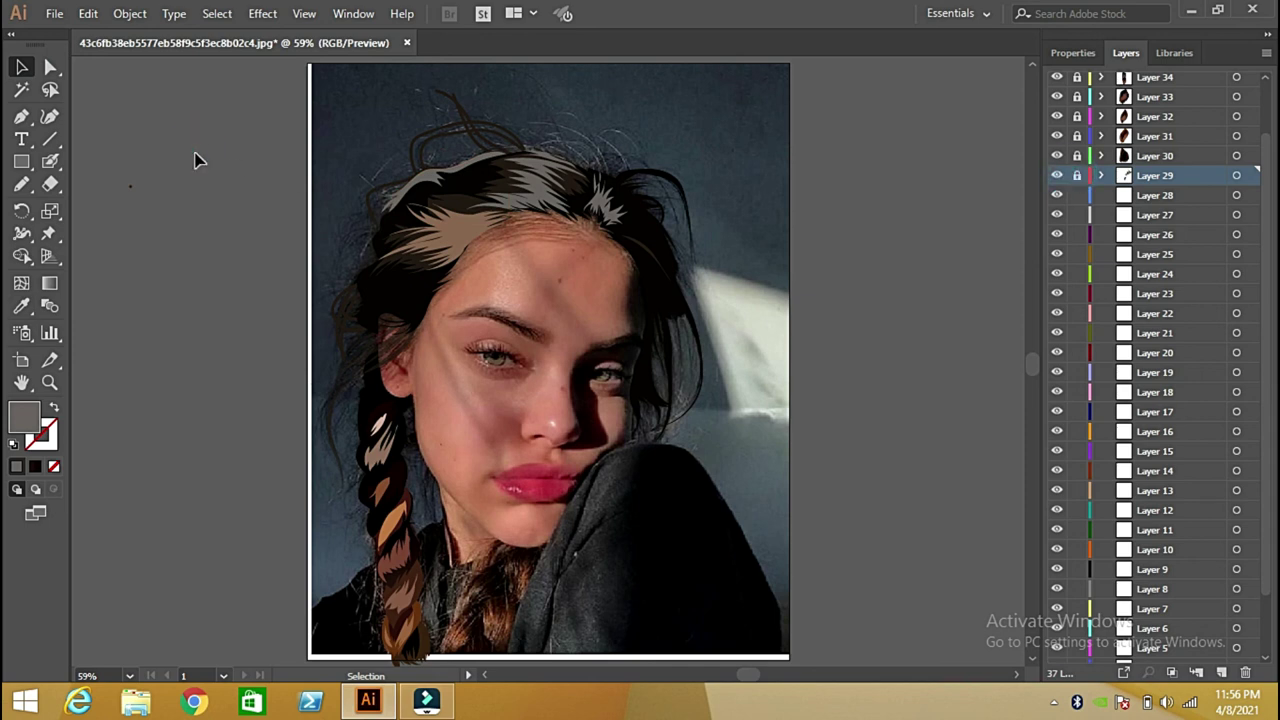